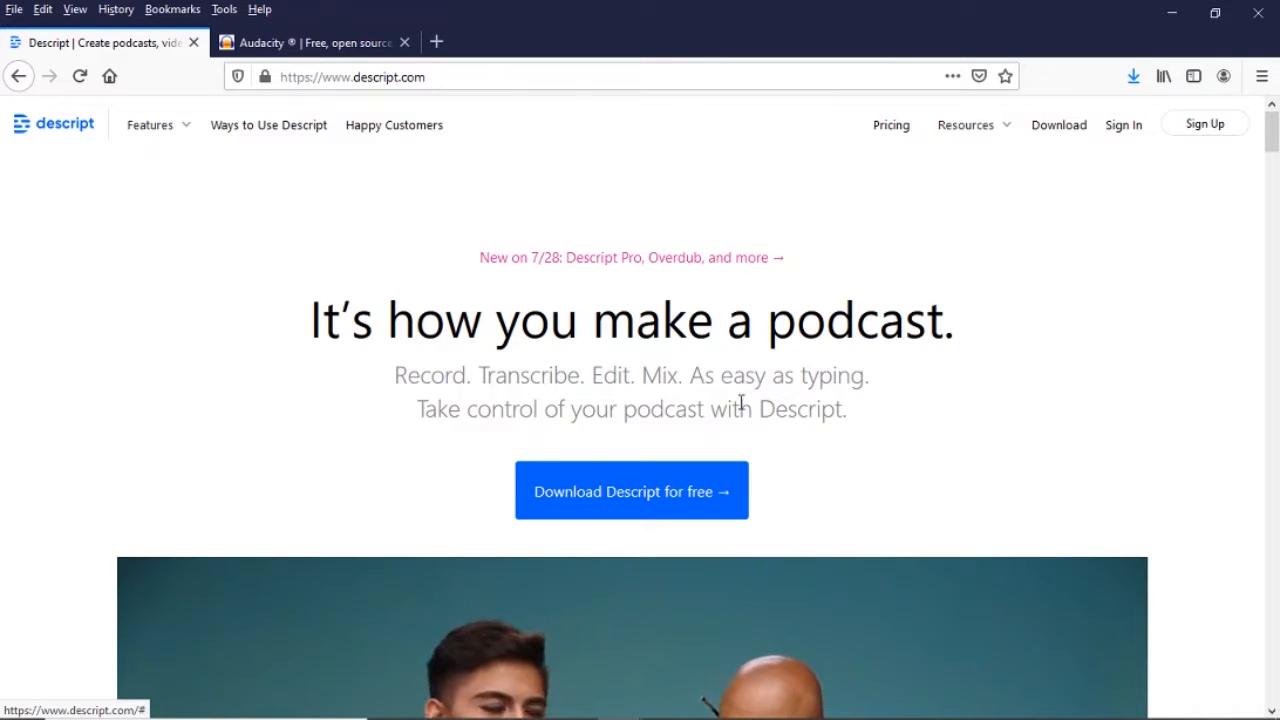
- Look through the Descript homepage's sections on text-based audio editing, the Timeline Editor and Live Collaboration
scroll(955, 430, down, 8)
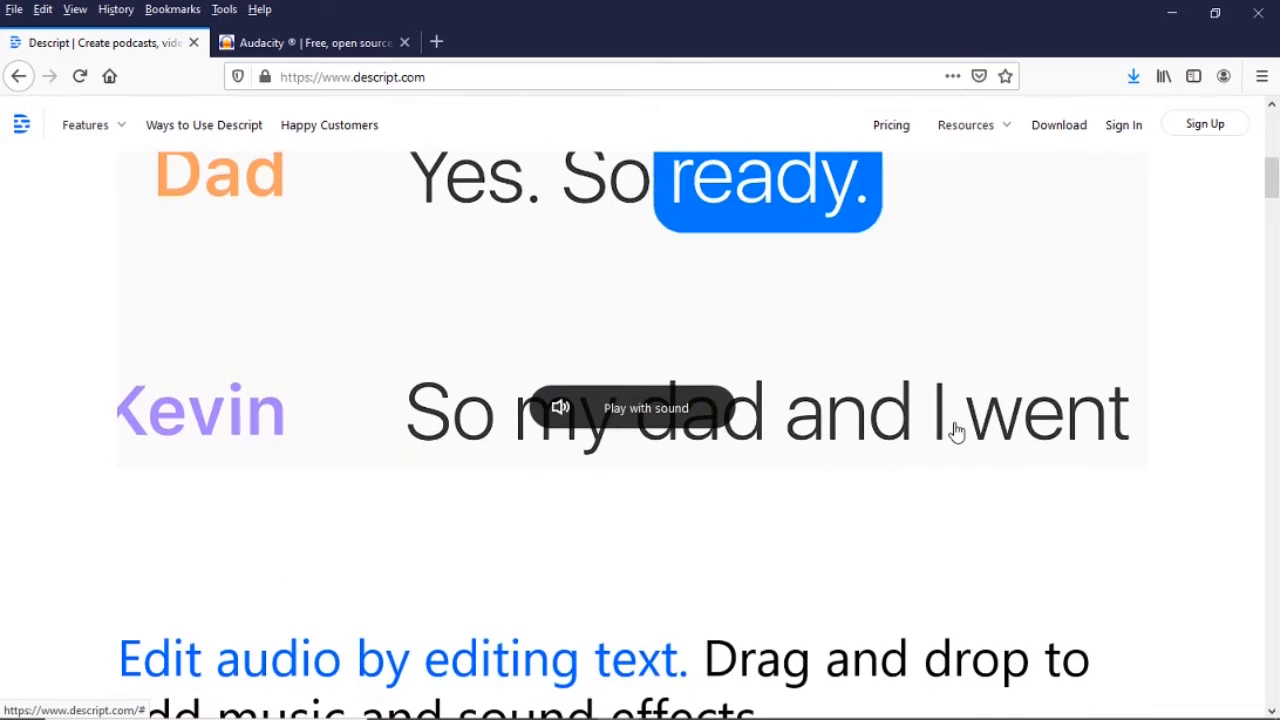
scroll(955, 430, down, 5)
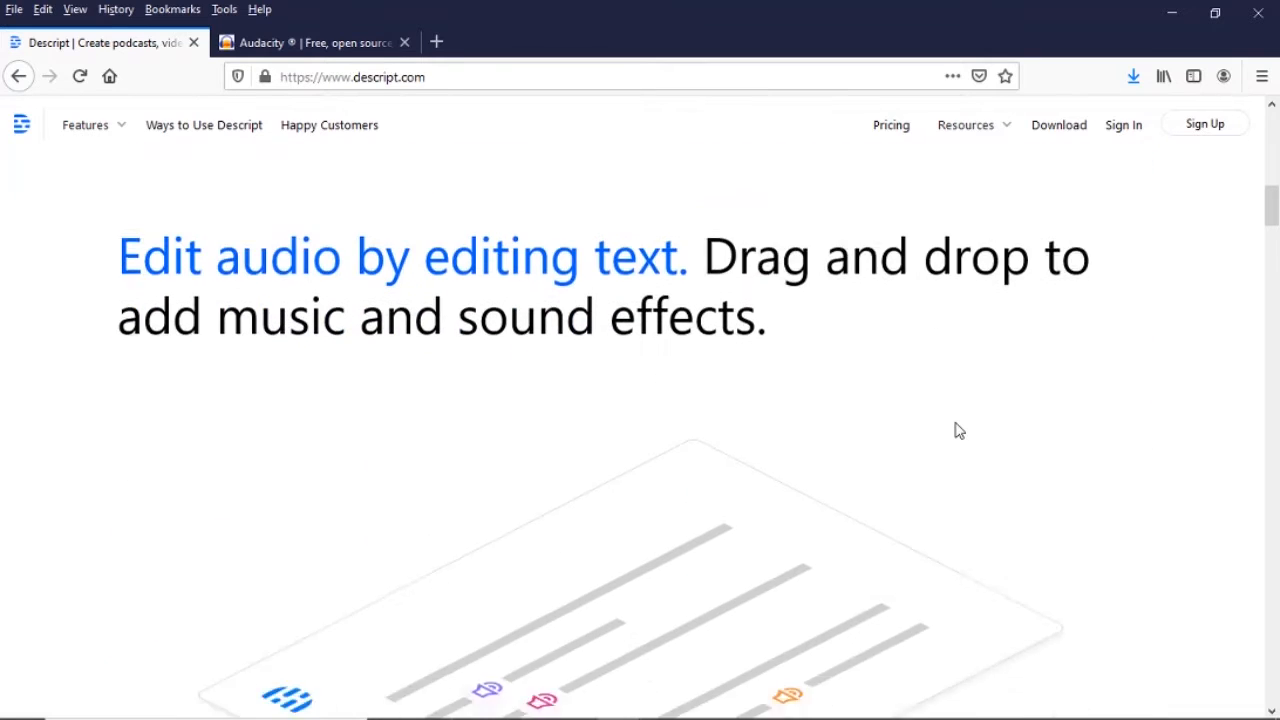
scroll(958, 430, down, 5)
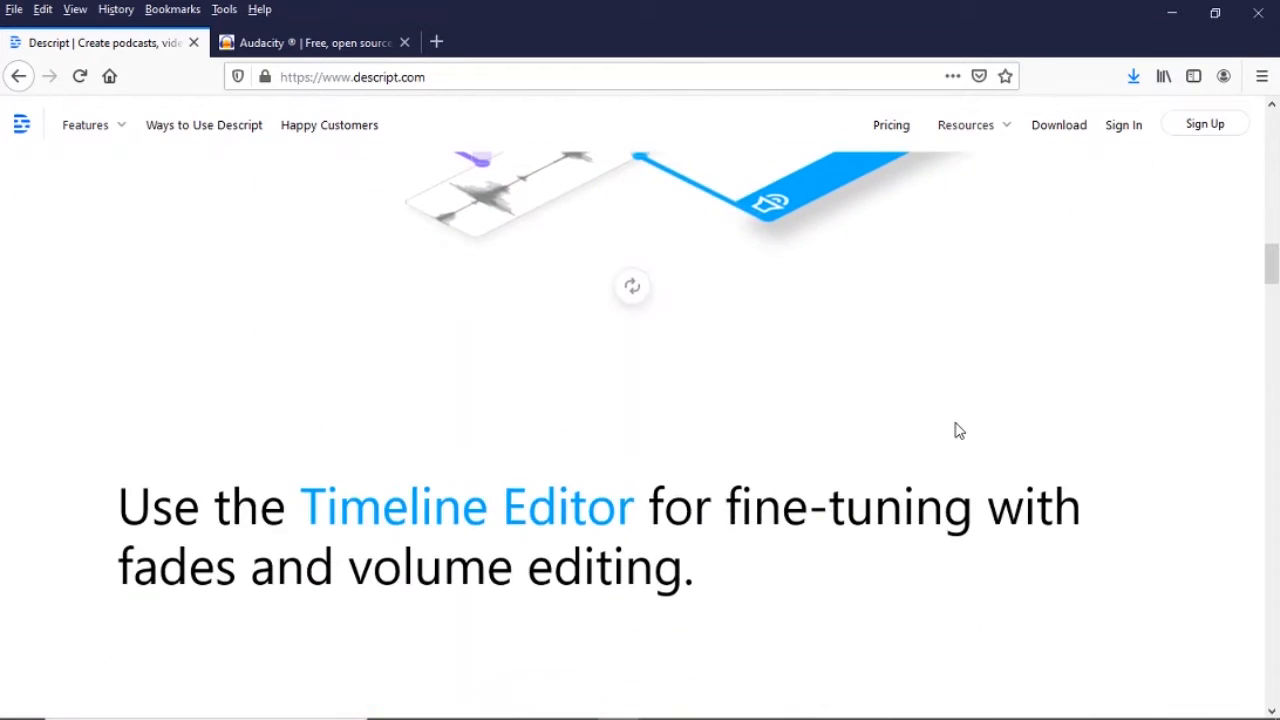
scroll(955, 430, down, 5)
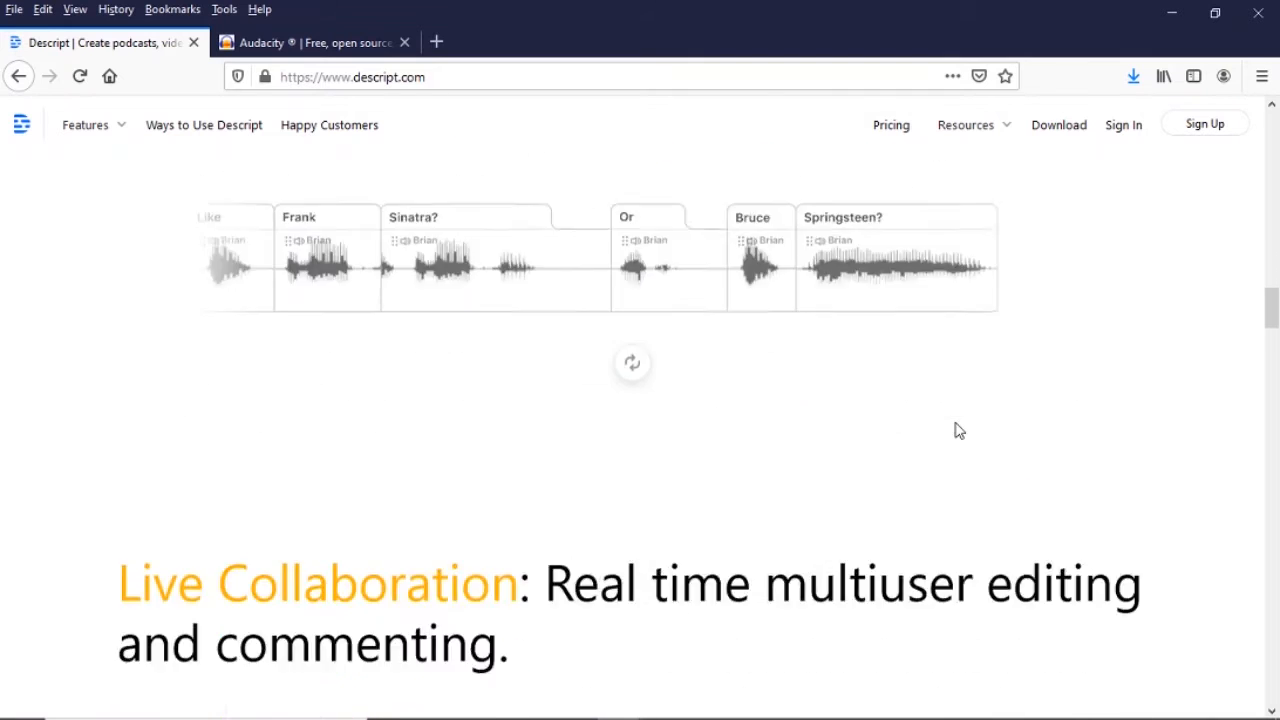
scroll(955, 430, down, 5)
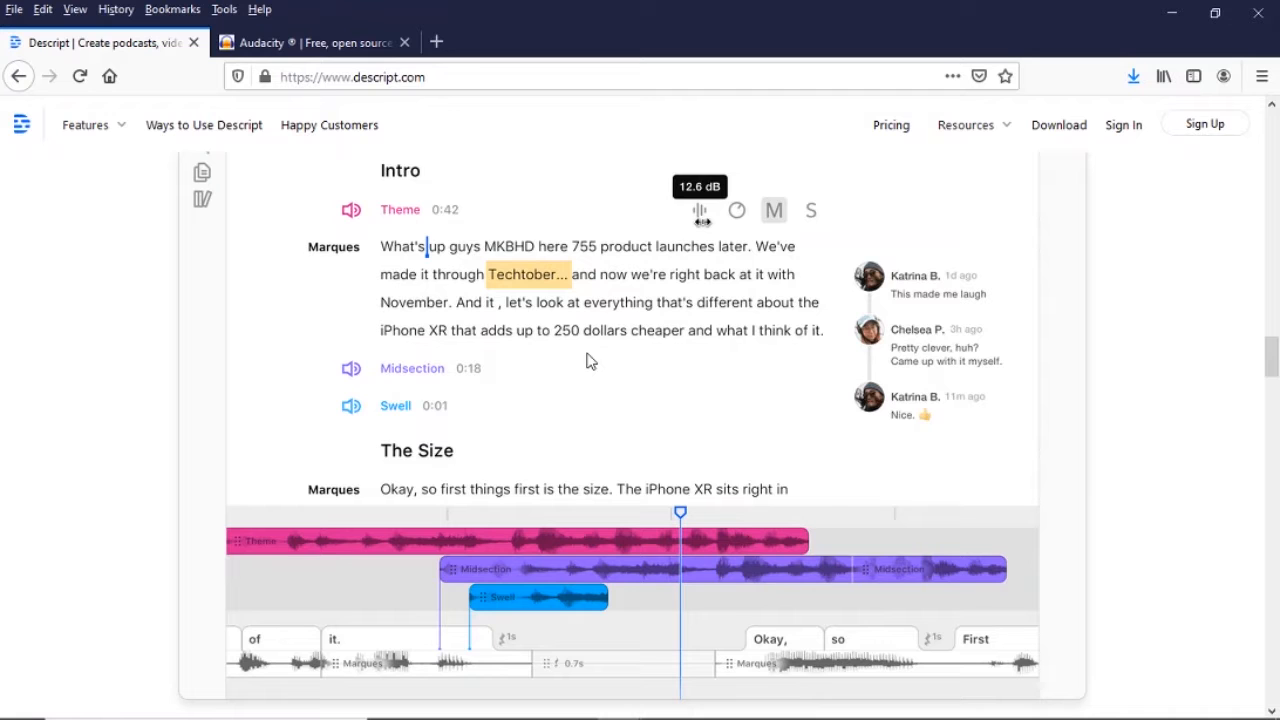
- Bring up the Audacity website, and switch to the empty project window in the Audacity desktop application
click(258, 48)
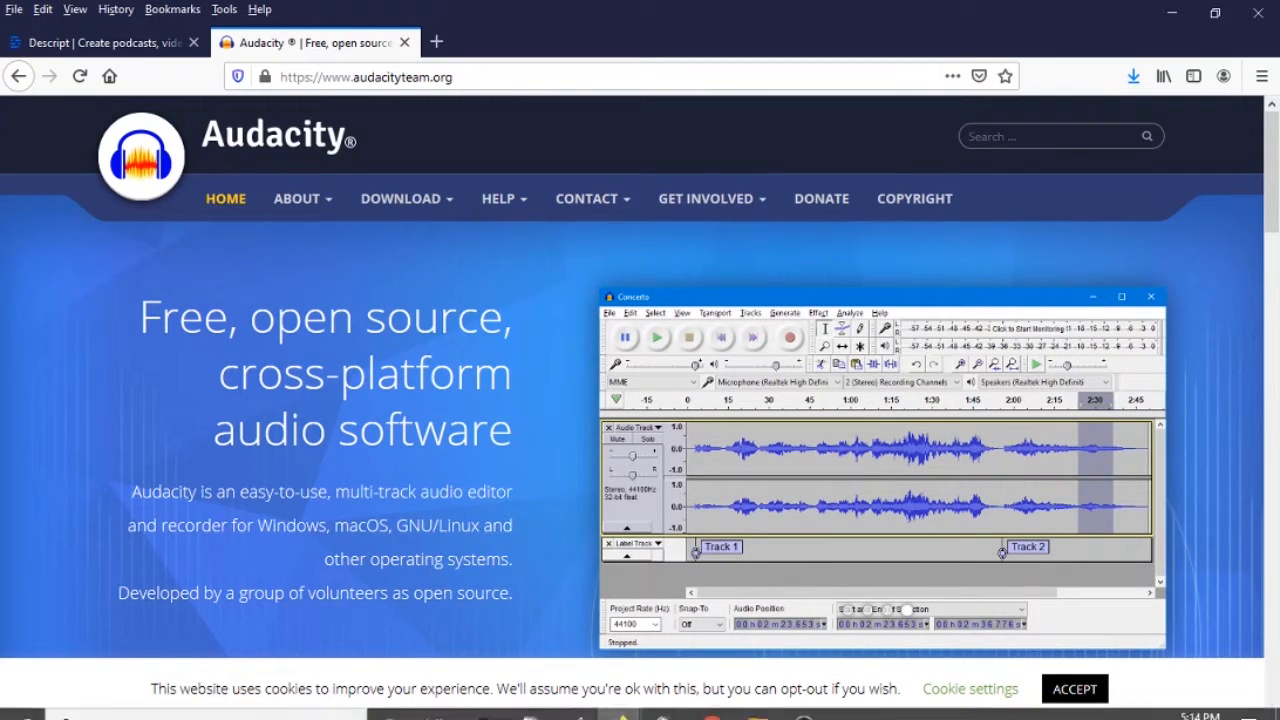
click(620, 700)
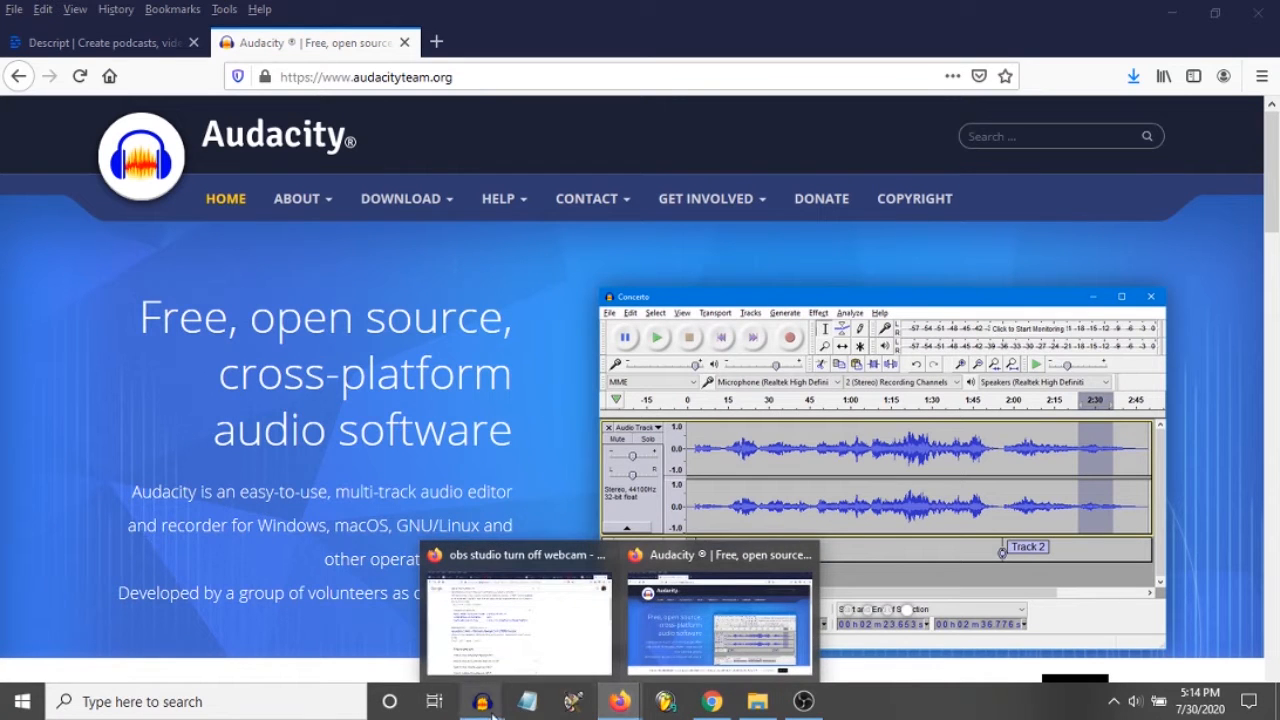
mouse_move(482, 701)
click(425, 639)
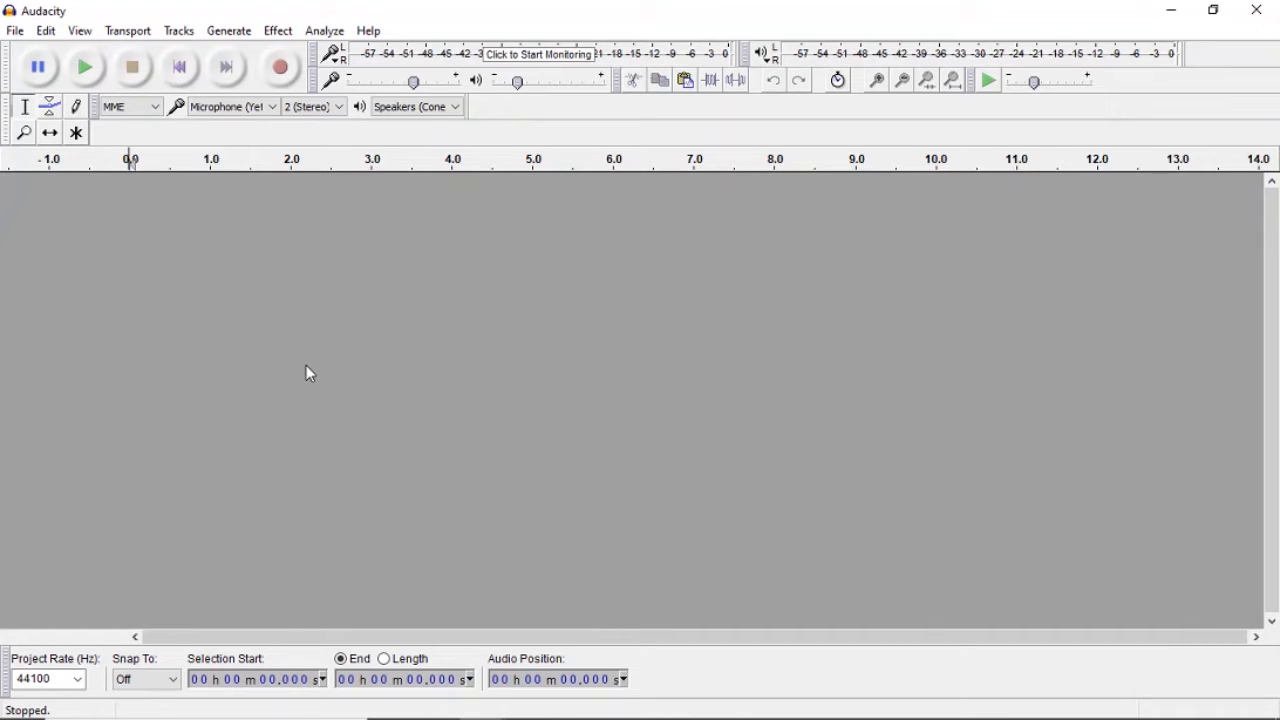
click(16, 32)
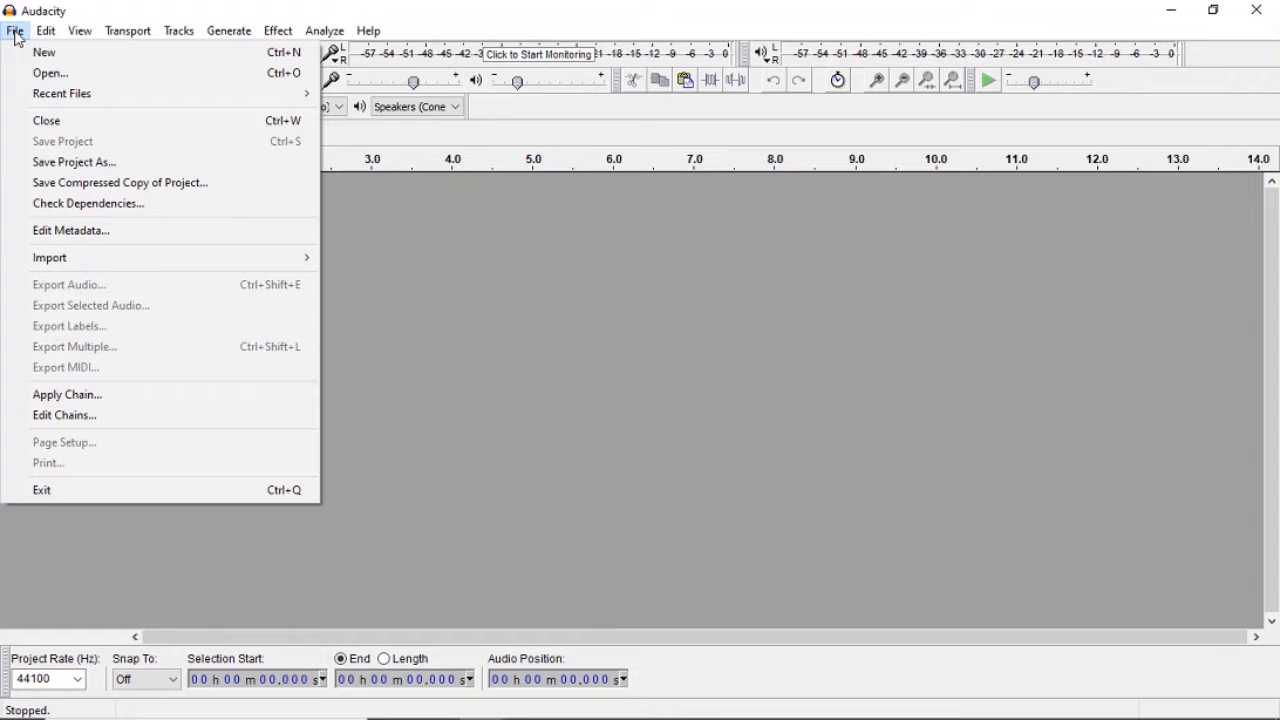
mouse_move(664, 717)
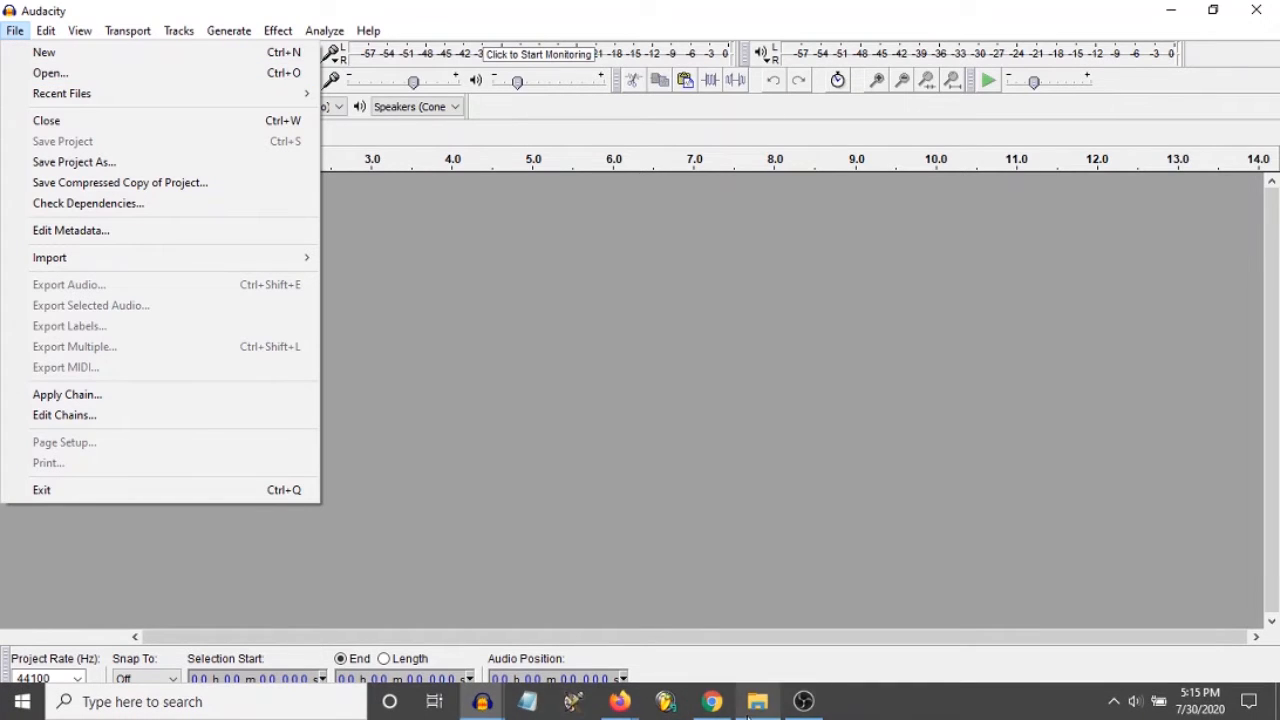
click(757, 701)
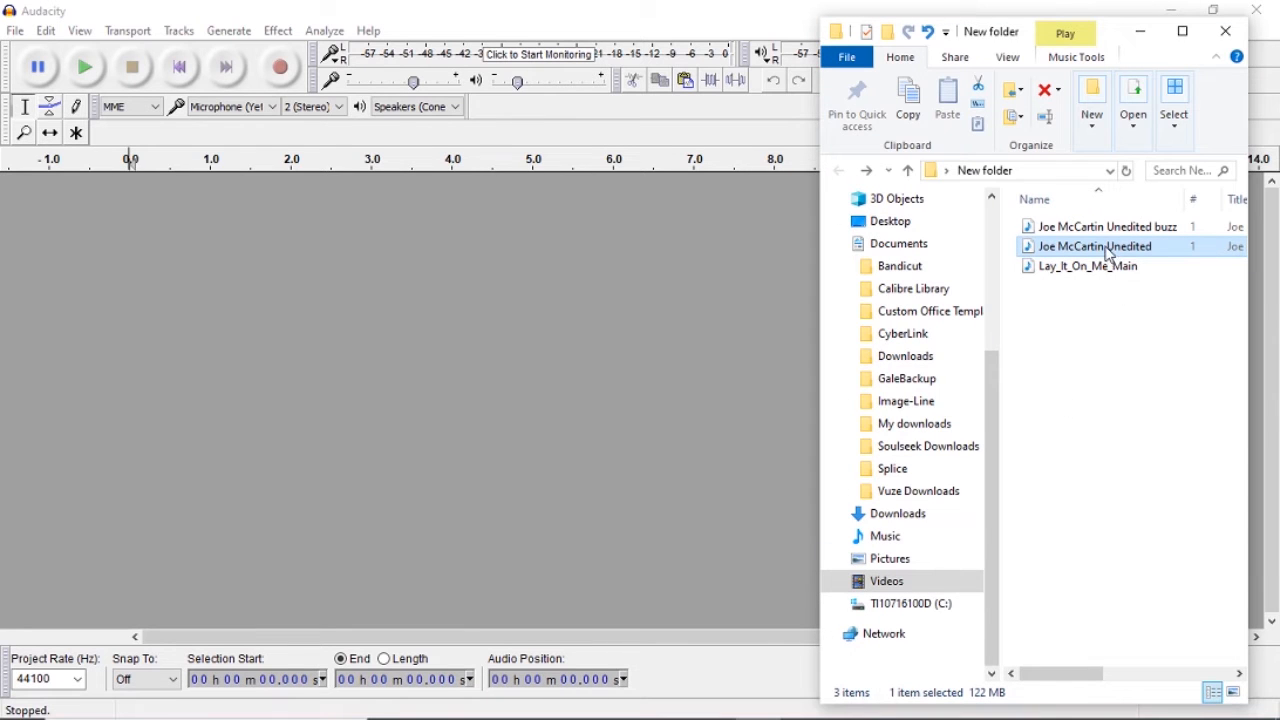
drag(500, 359, 500, 359)
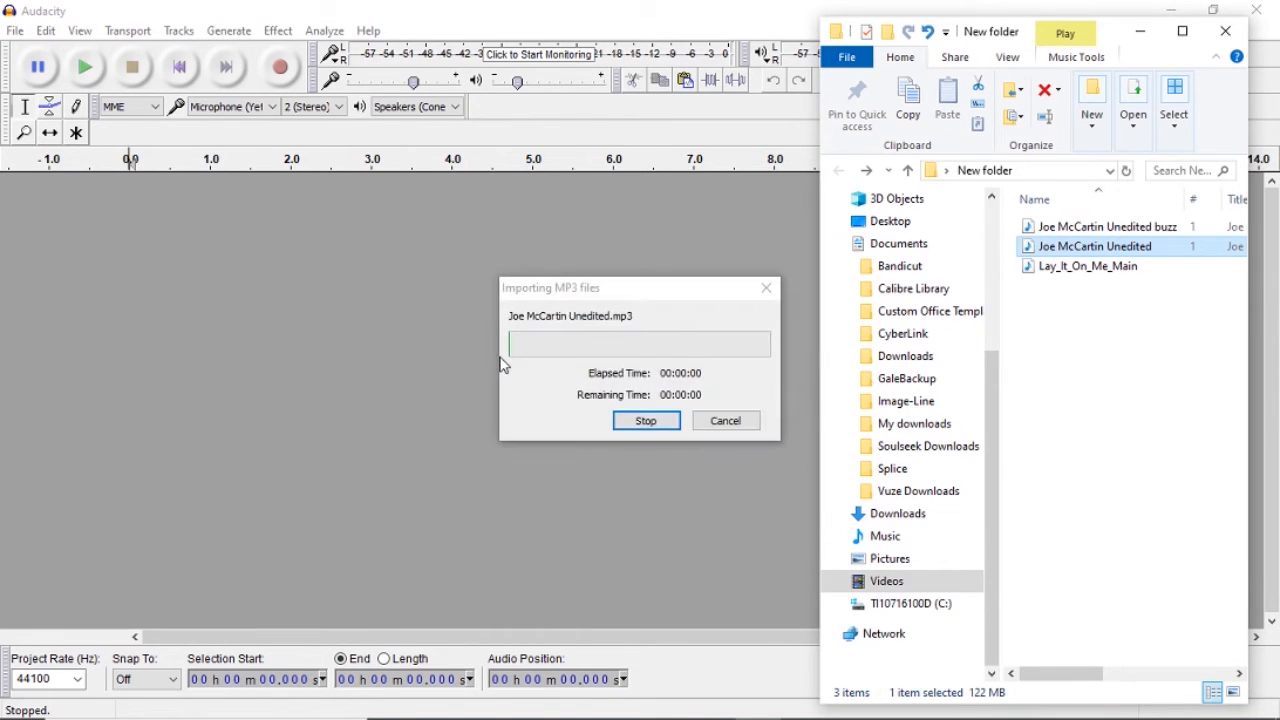
click(727, 420)
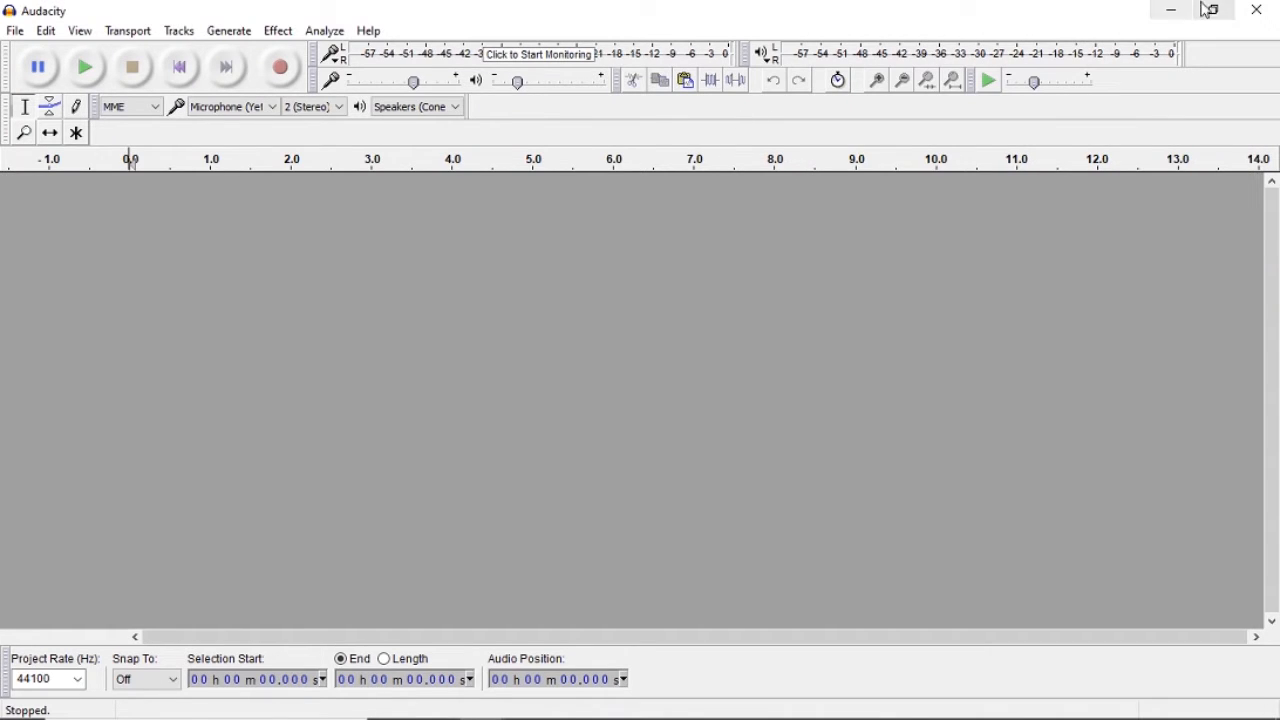
- Close the empty Audacity project and switch to the Audacity window that already holds the unedited recording
click(1257, 10)
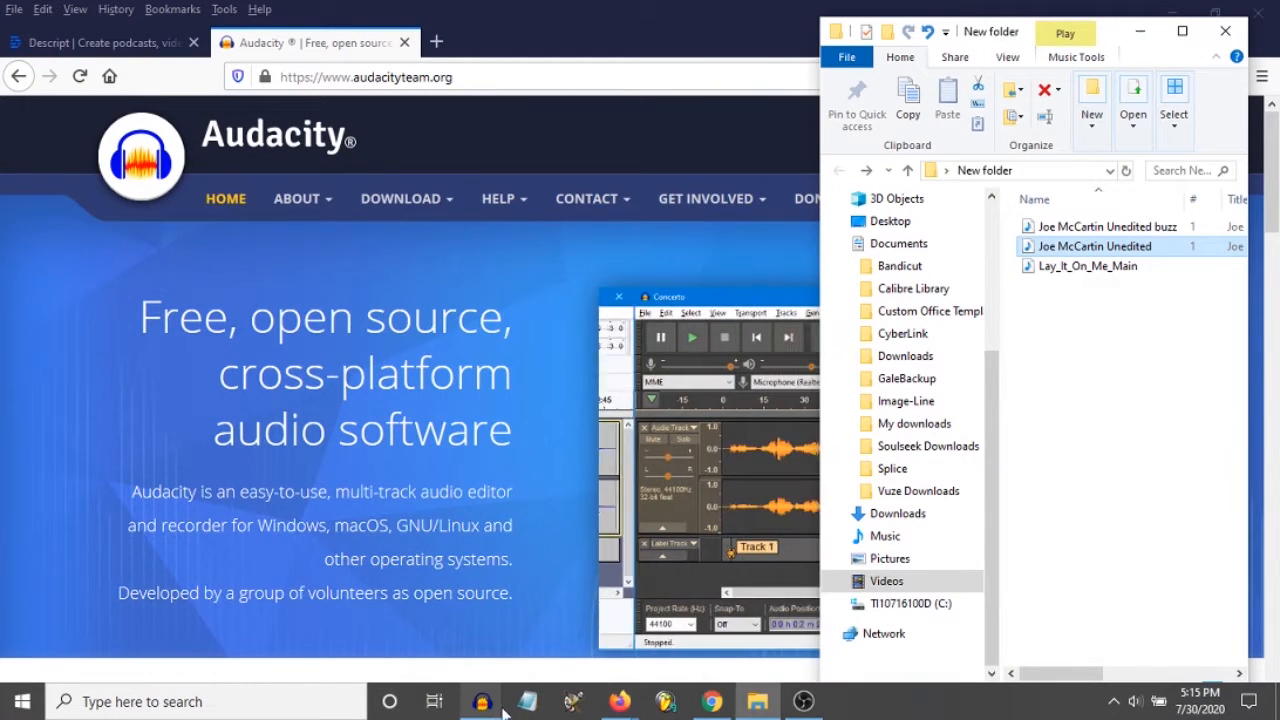
mouse_move(482, 701)
click(292, 623)
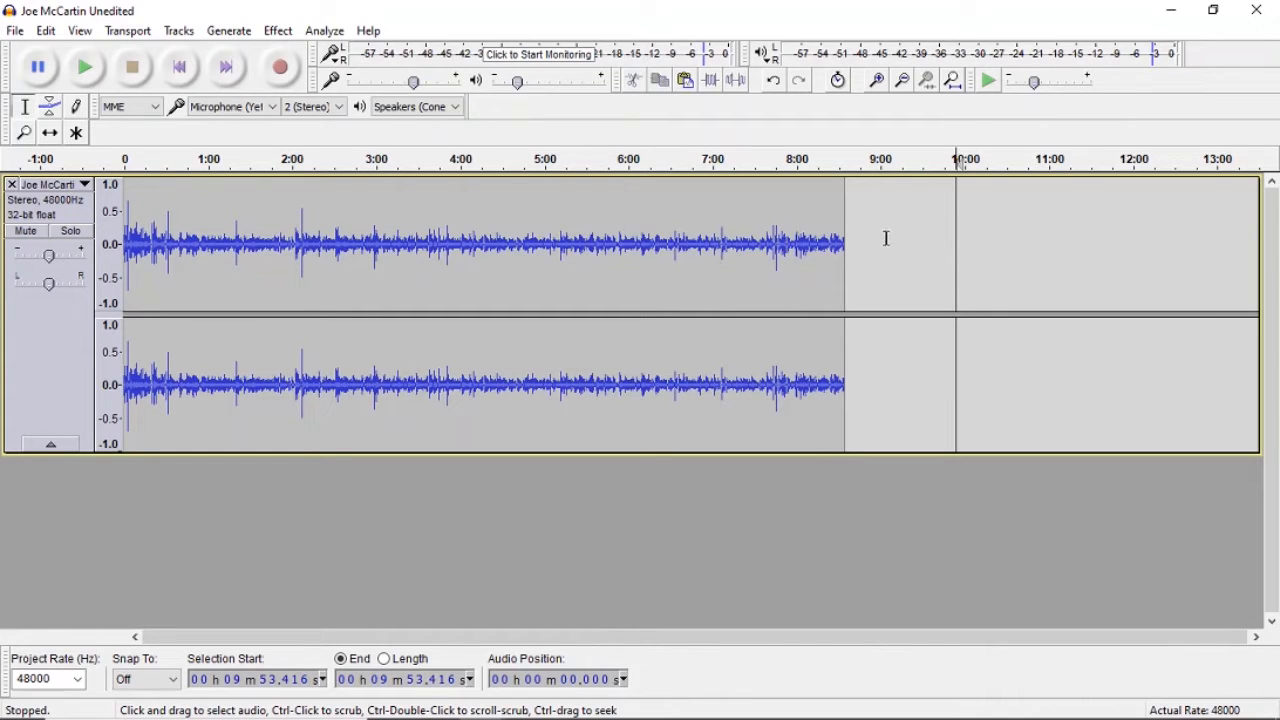
- Play the recording from about the 1:00 mark to hear the raw audio, and stop playback
drag(878, 242, 20, 230)
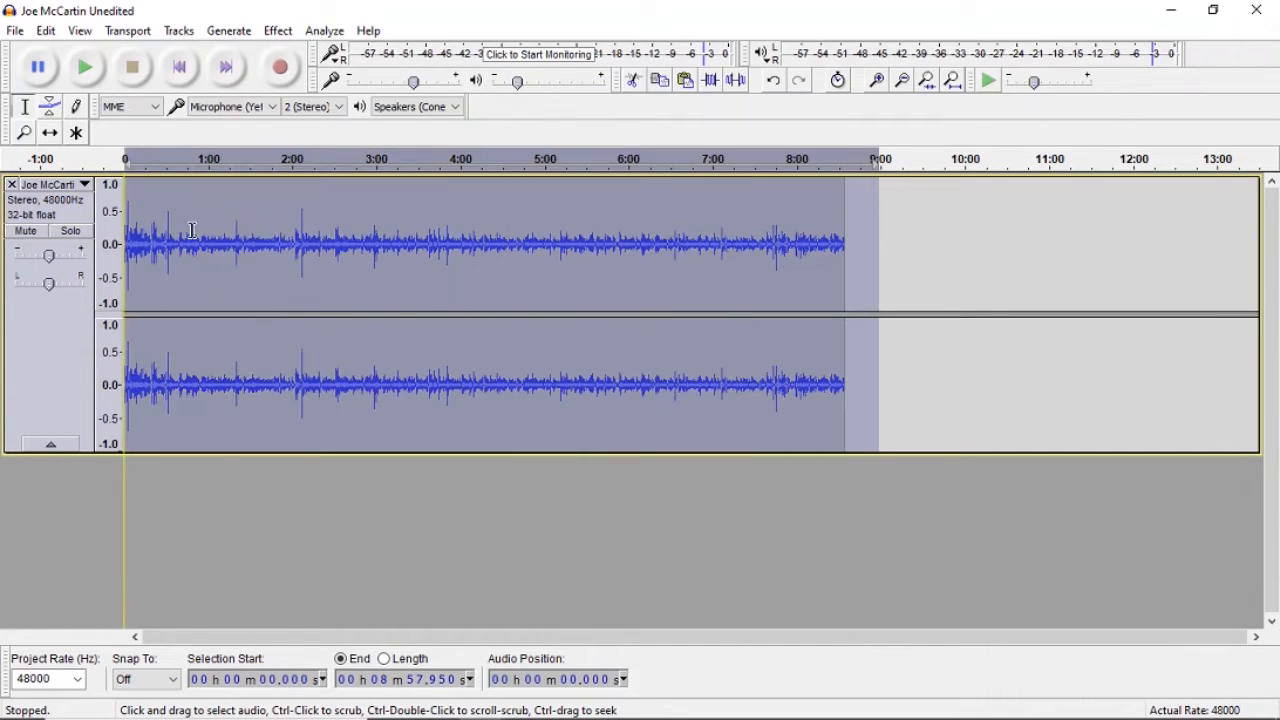
click(209, 236)
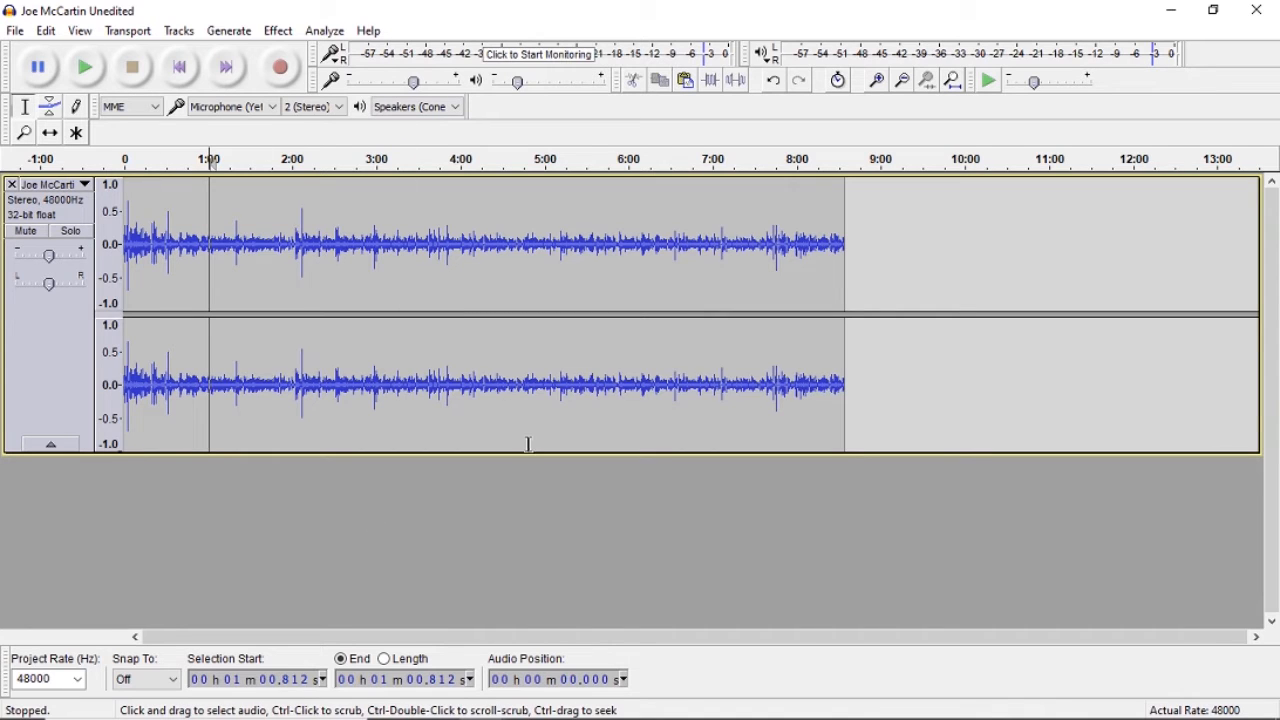
click(86, 80)
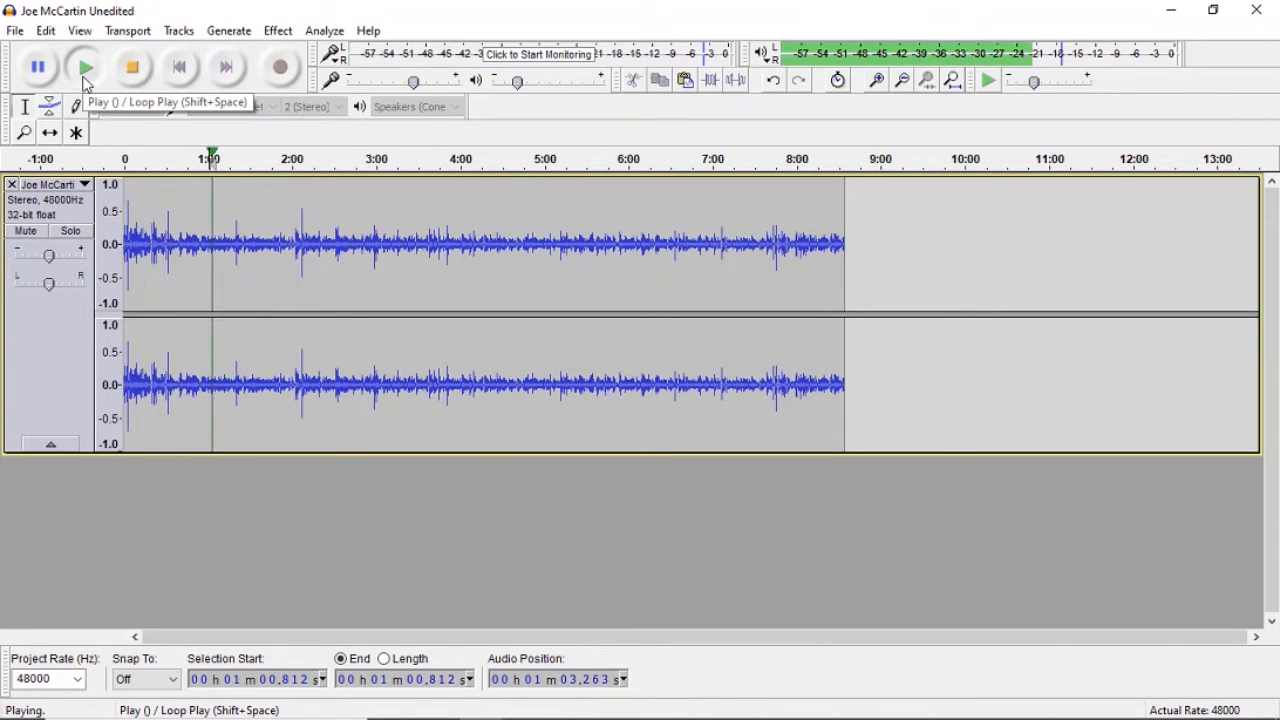
click(134, 72)
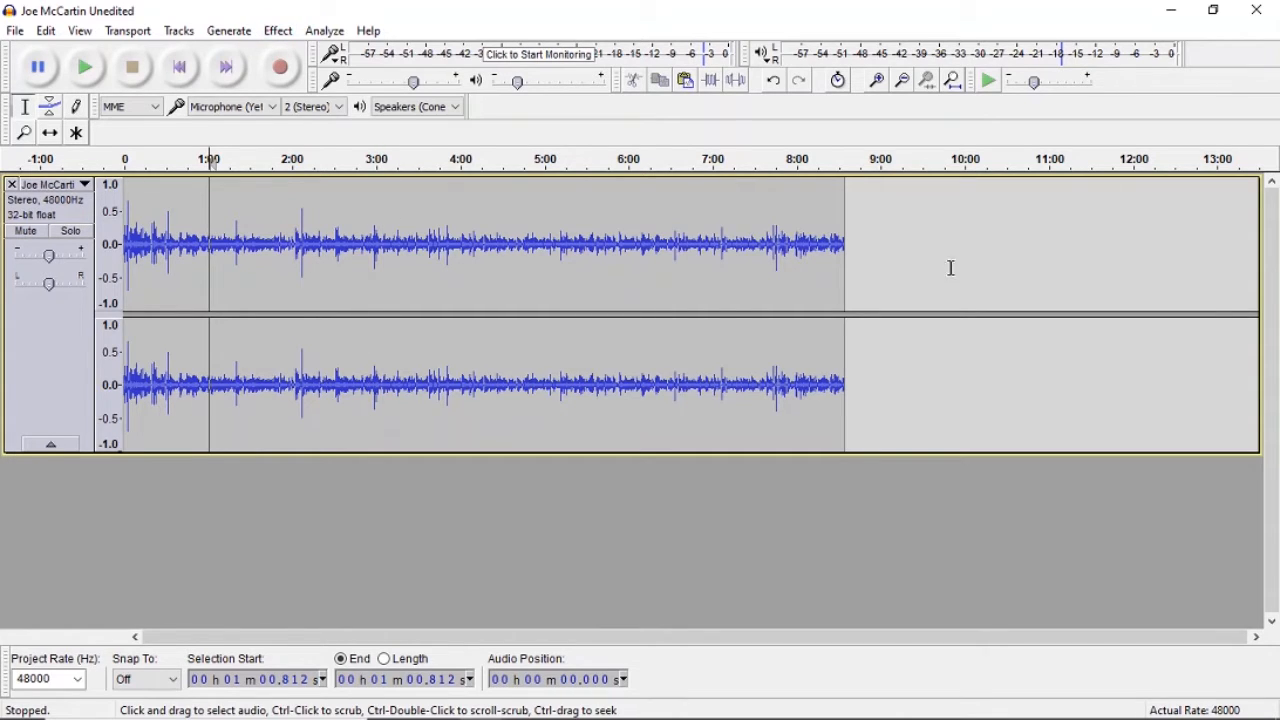
drag(920, 252, 752, 255)
drag(449, 255, 100, 262)
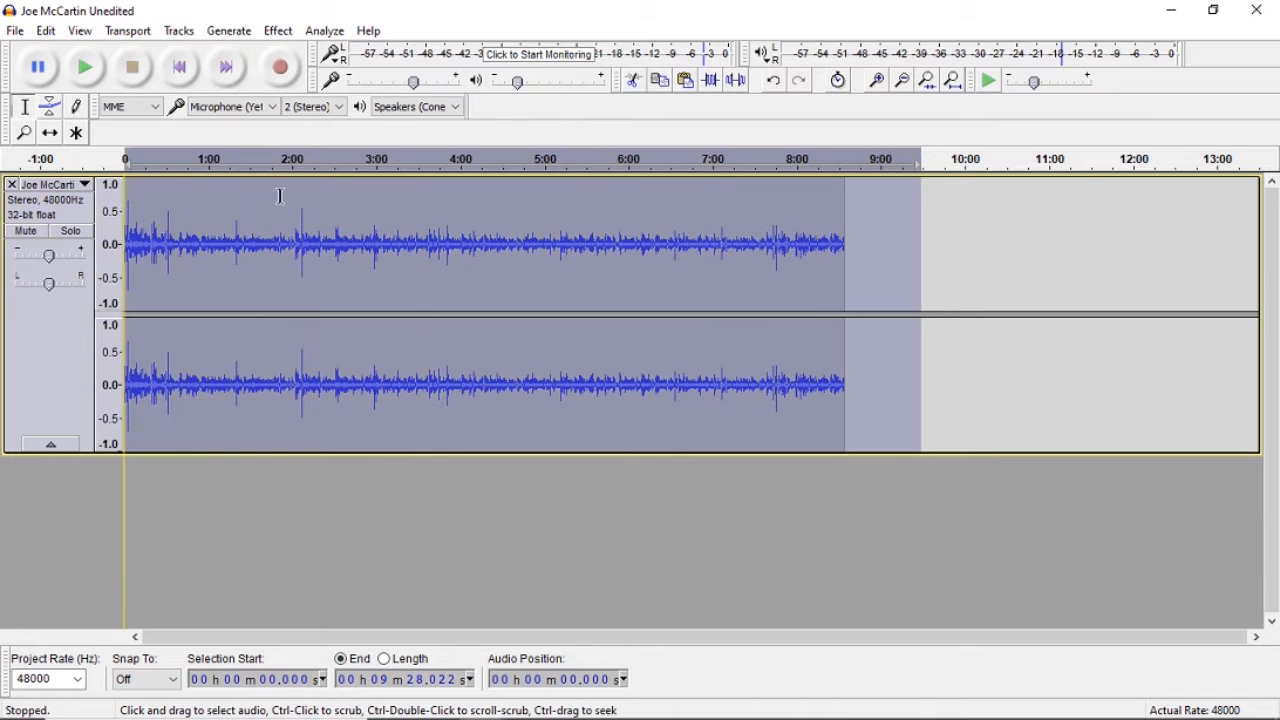
click(242, 288)
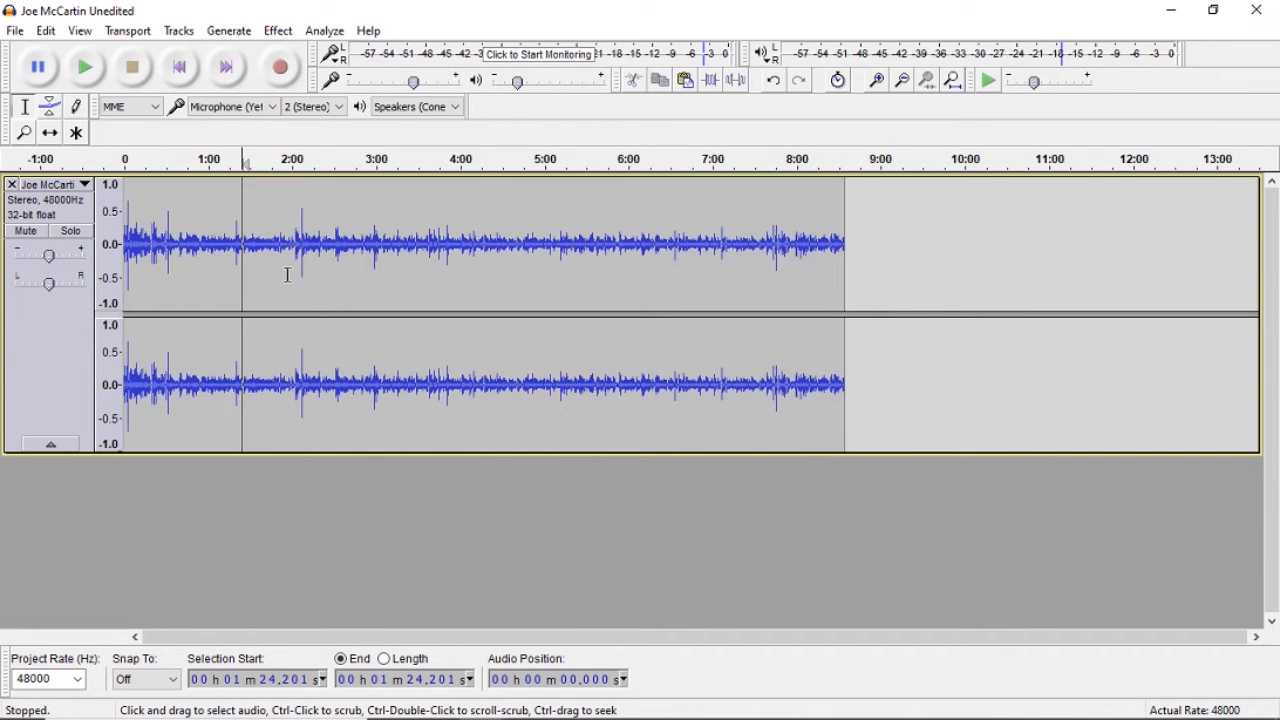
click(302, 220)
click(368, 237)
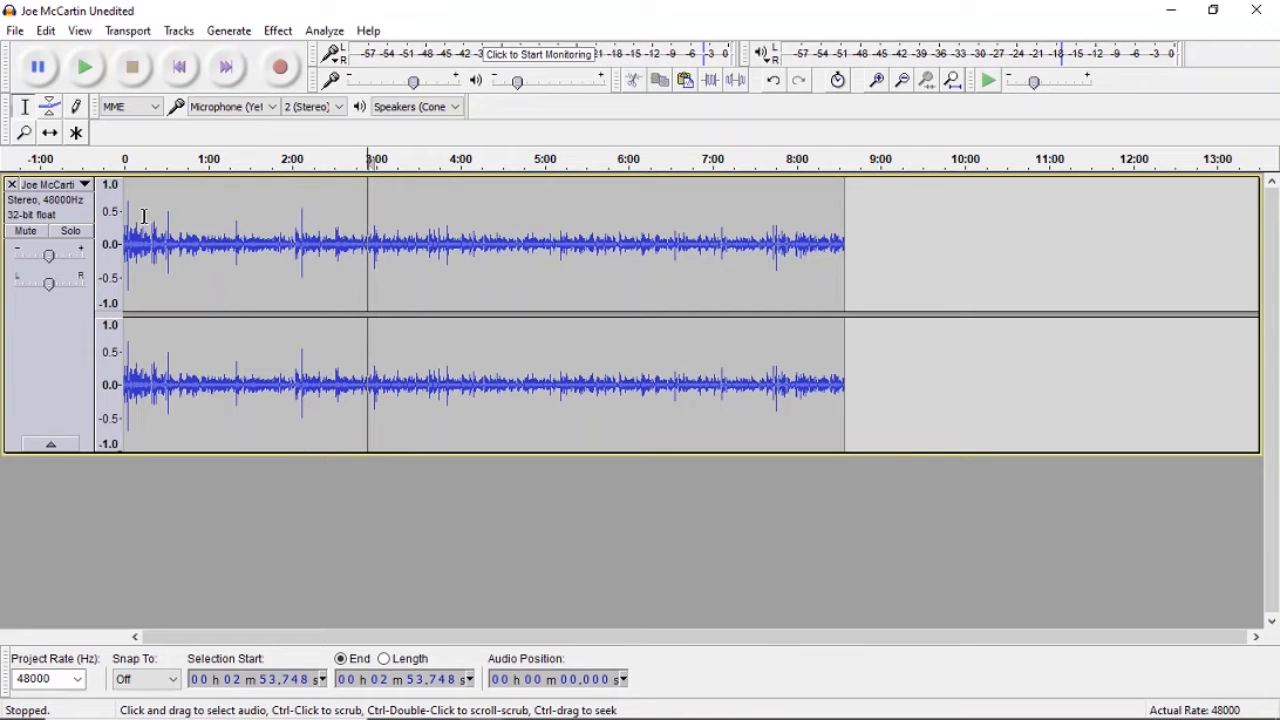
- Inspect the click spike near 2:07 in close-up, marking the stretch from about 2:06 to 2:08
click(879, 82)
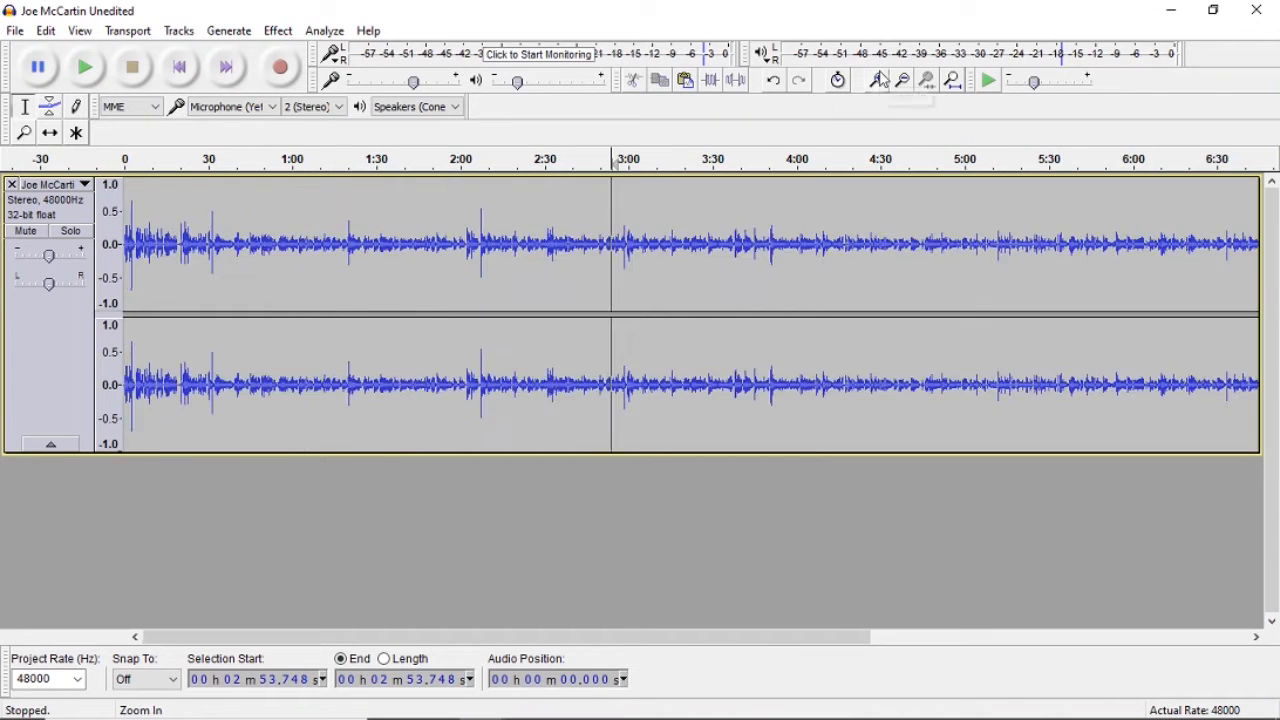
click(884, 80)
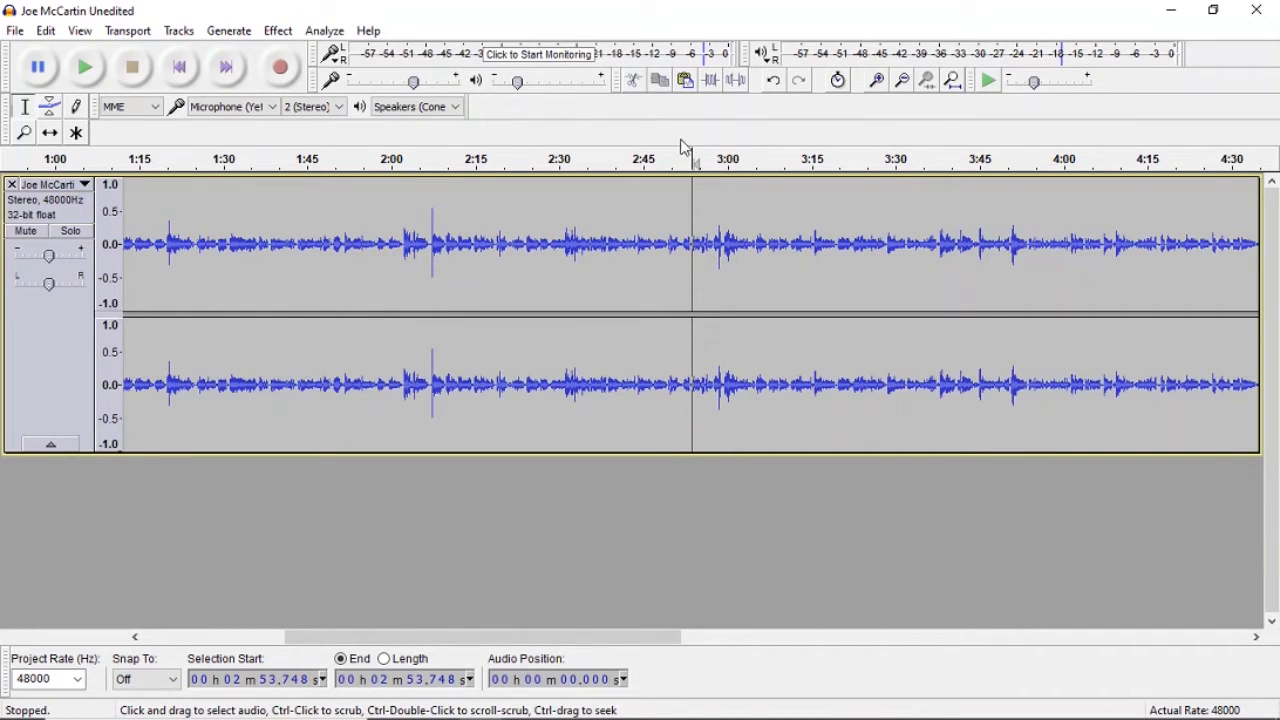
click(877, 84)
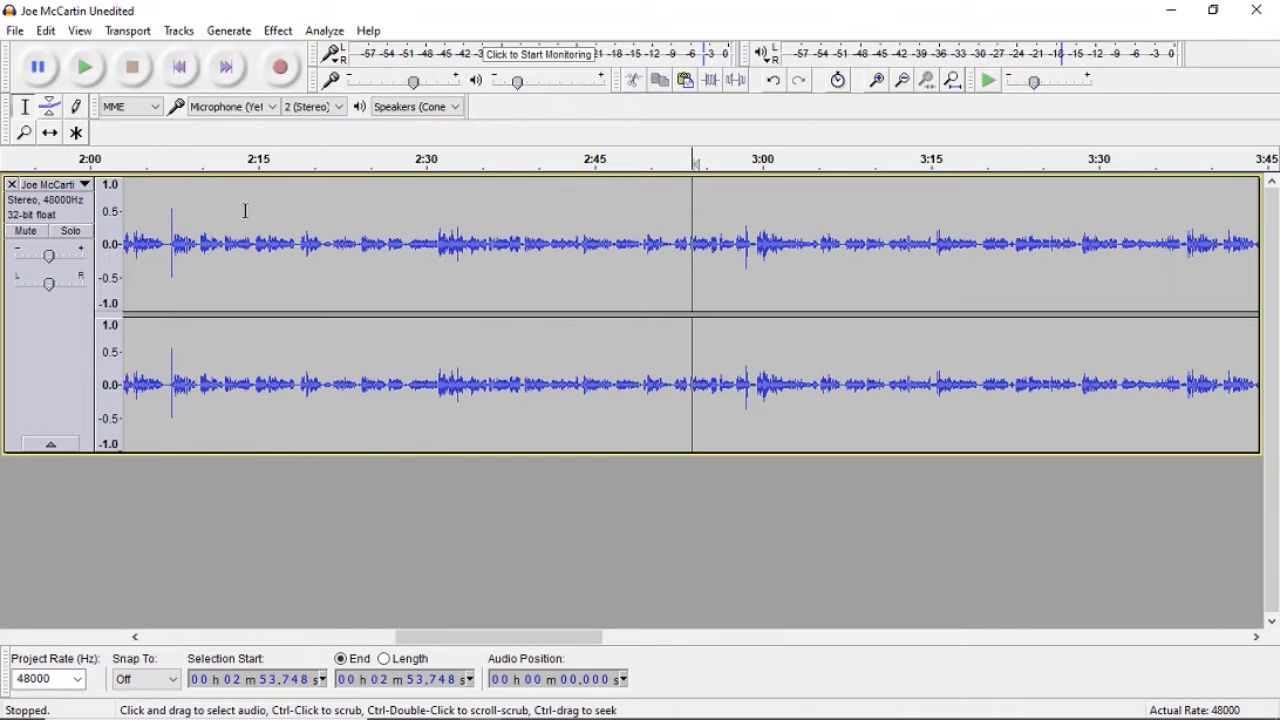
click(159, 210)
drag(160, 210, 178, 212)
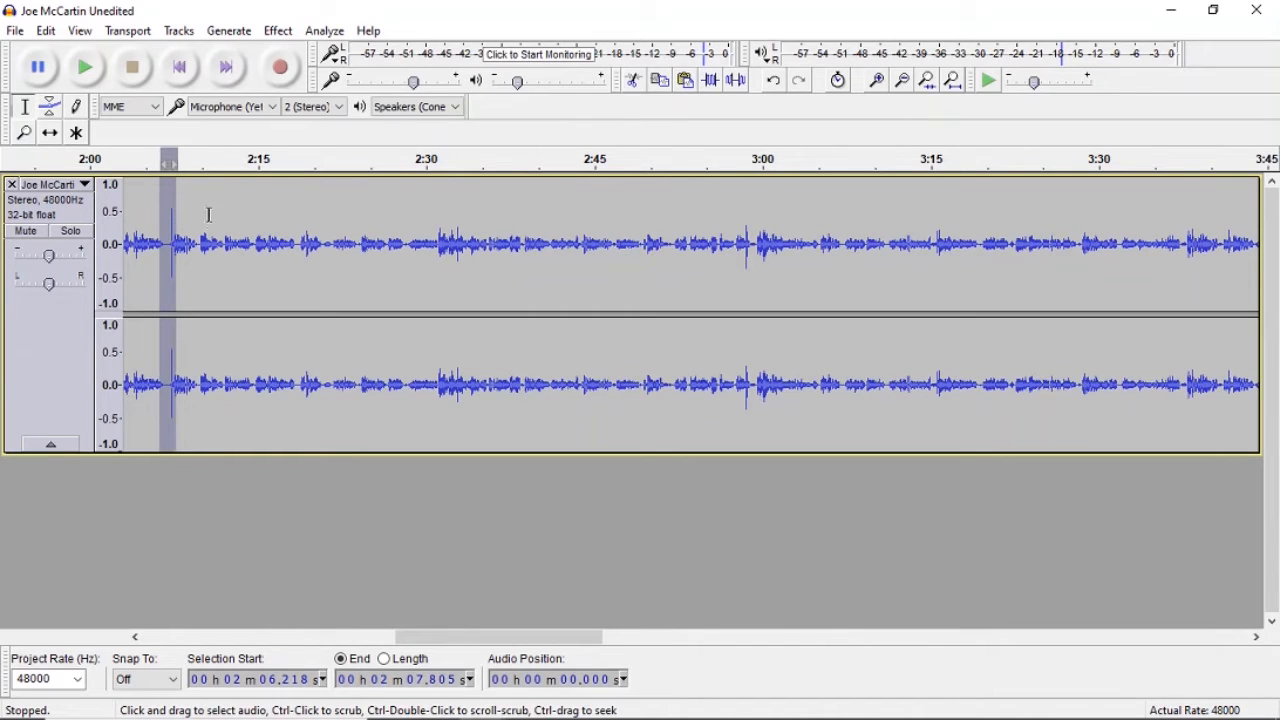
click(213, 212)
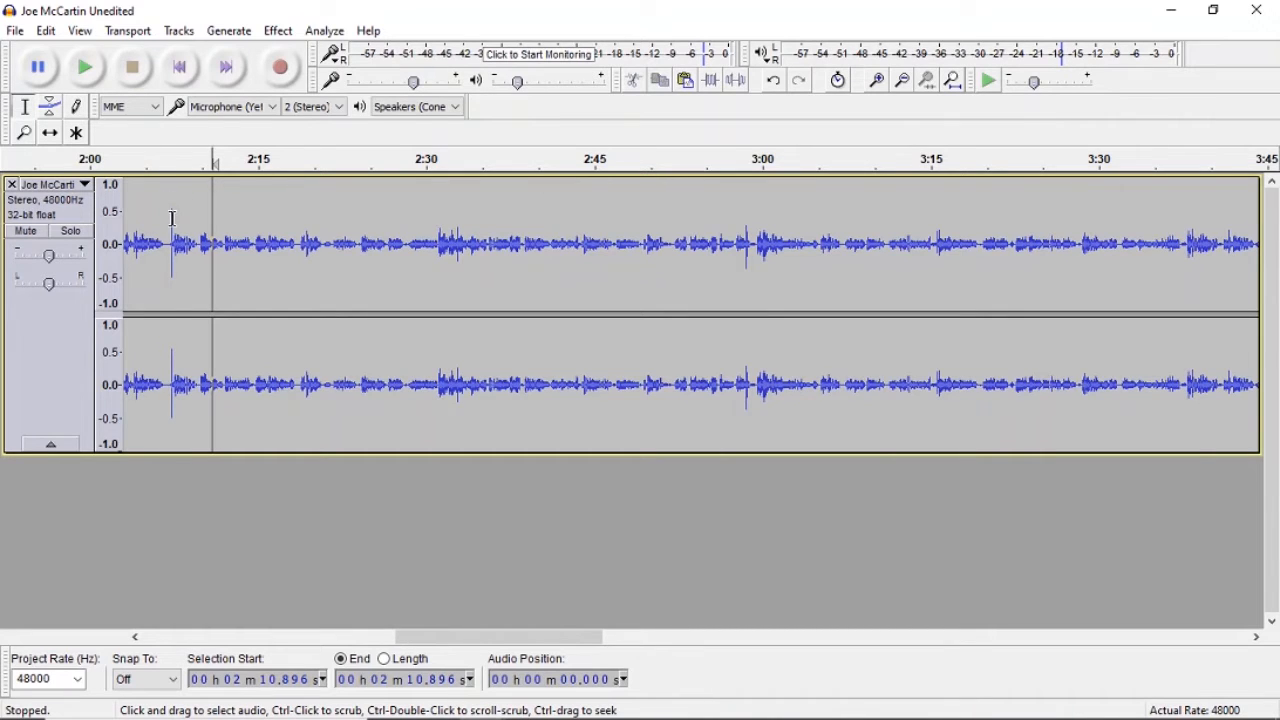
click(172, 218)
click(224, 218)
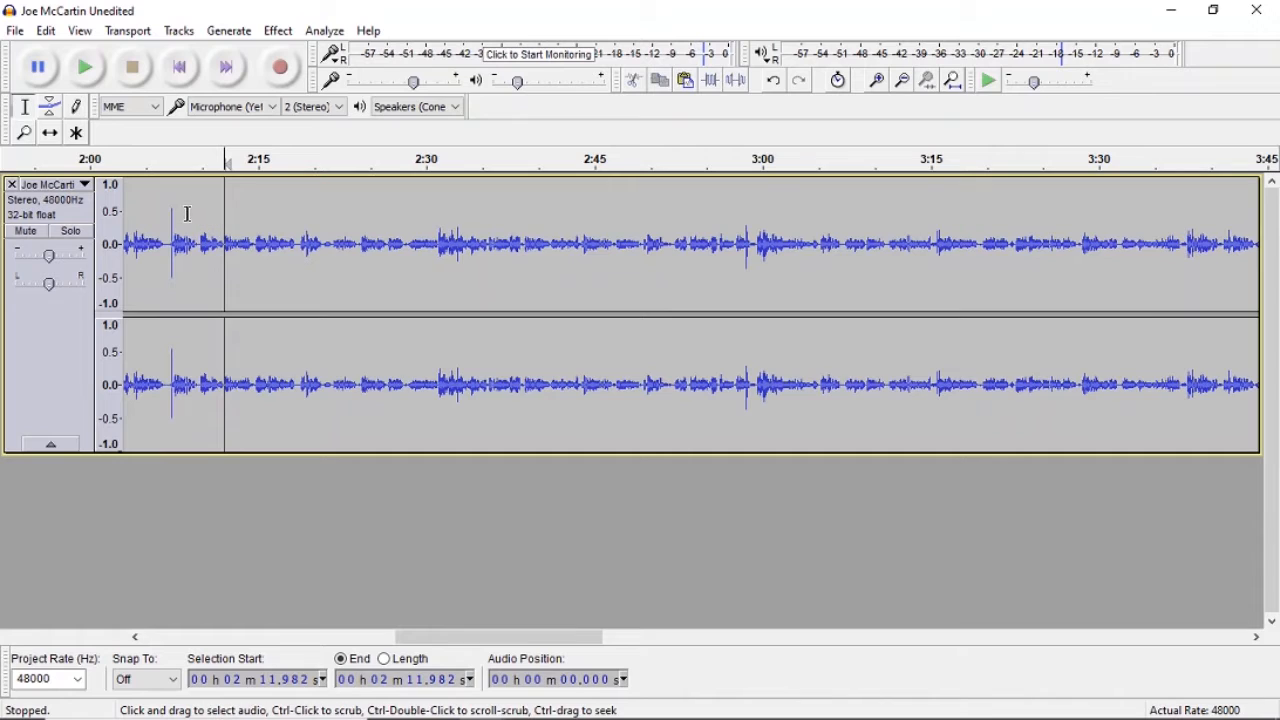
click(187, 213)
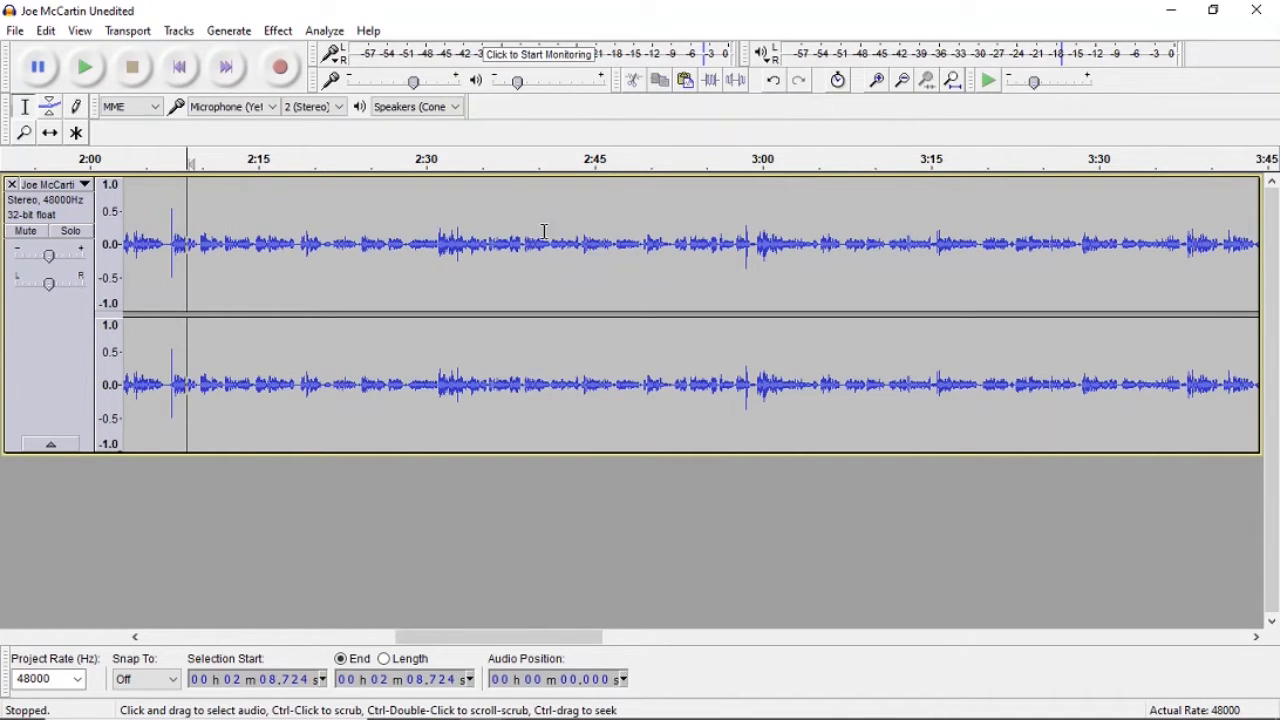
- Apply Click Removal to the whole recording with threshold 200 and max spike width 20, and check the full waveform
click(509, 238)
key(ctrl+a)
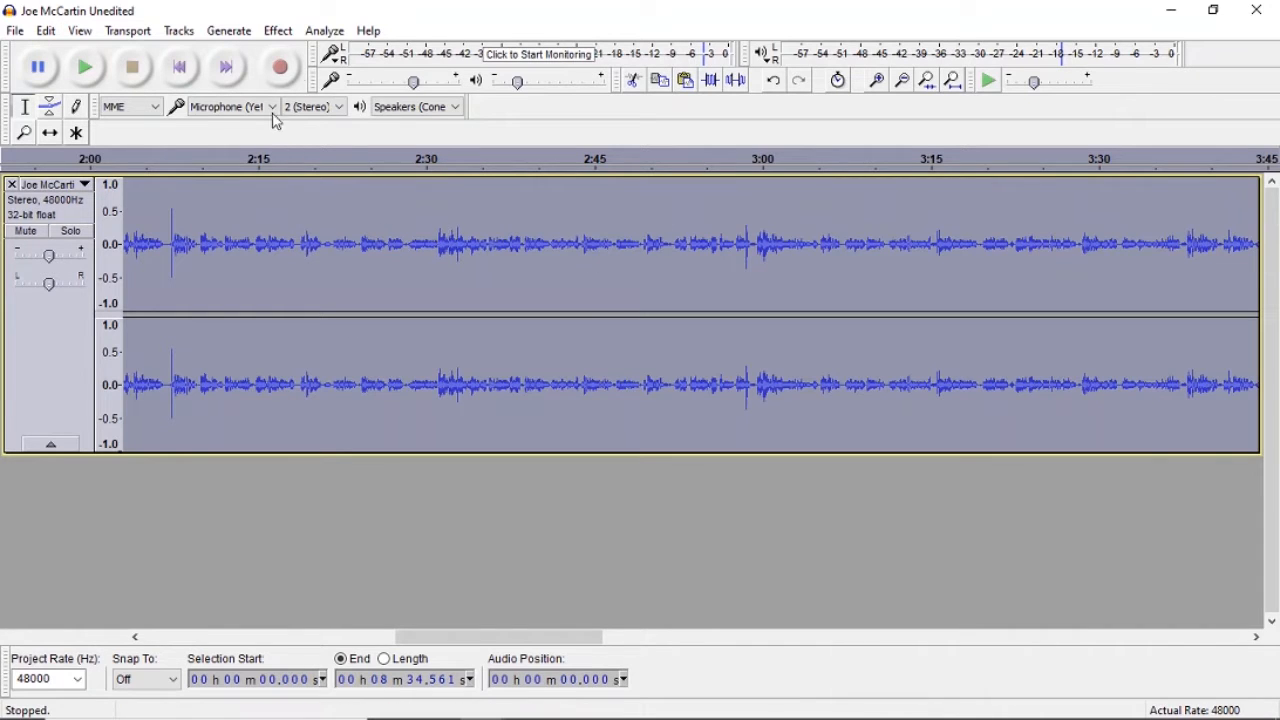
click(280, 34)
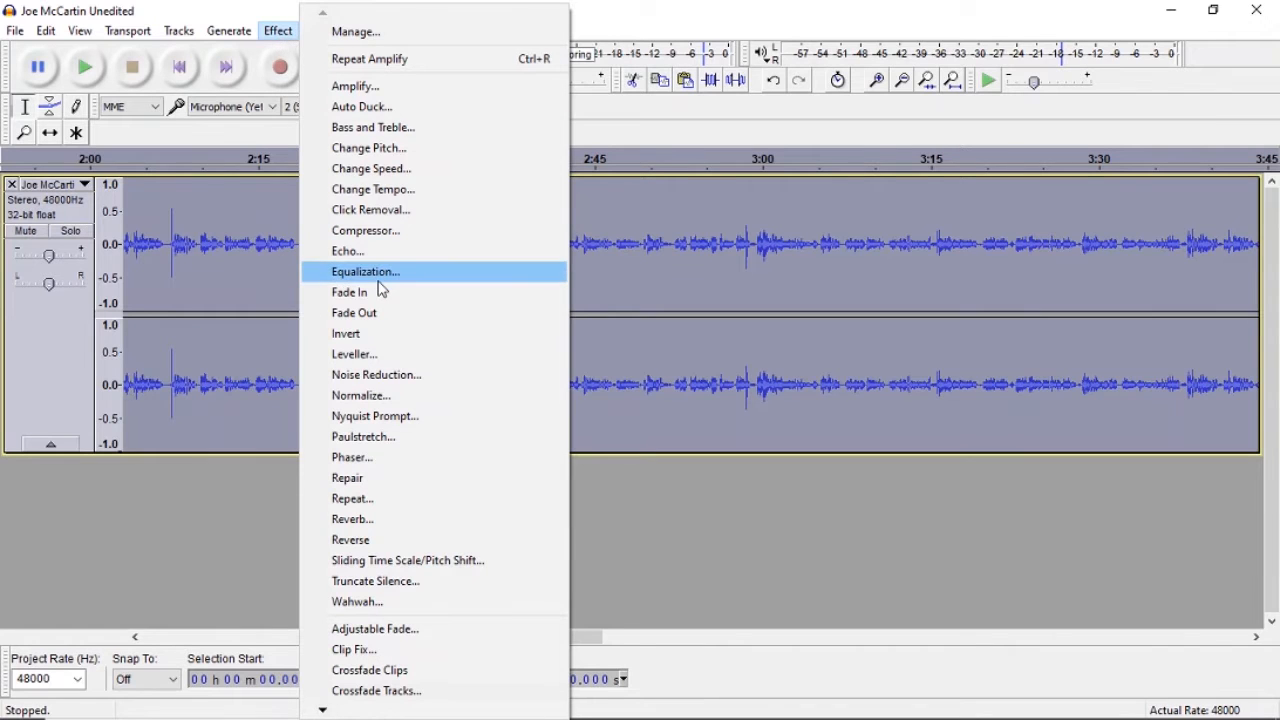
click(393, 212)
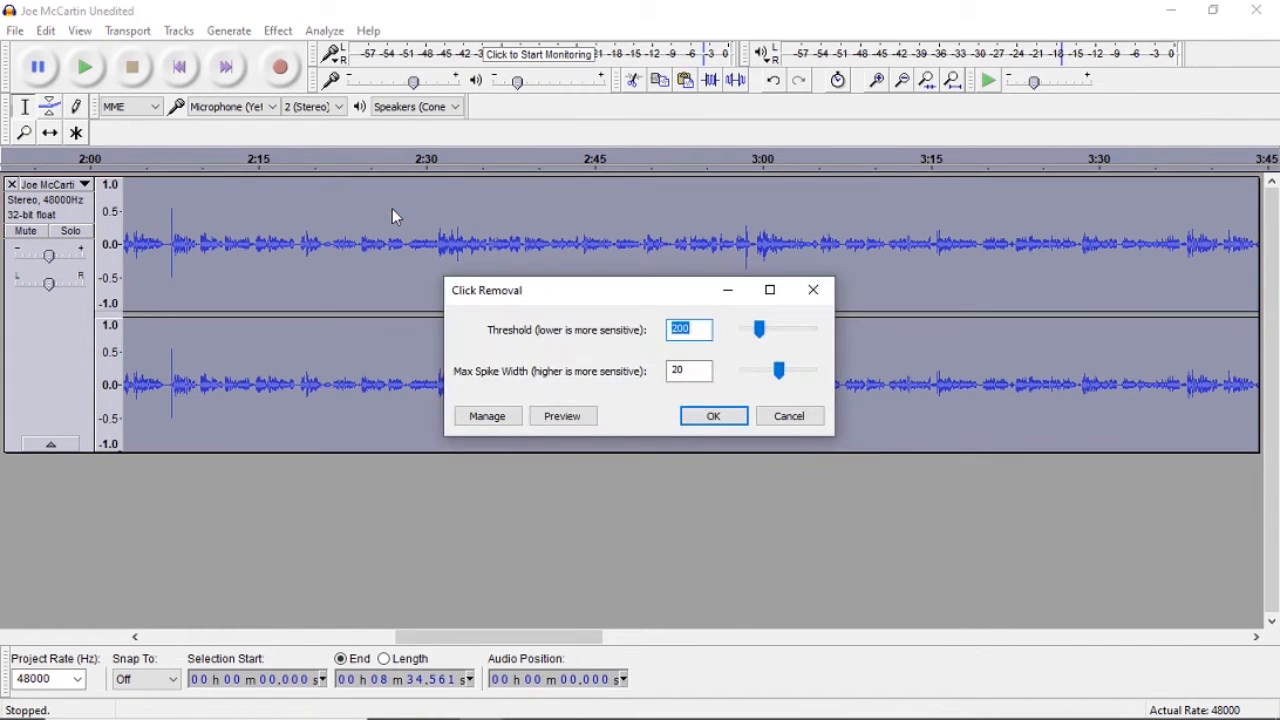
click(738, 422)
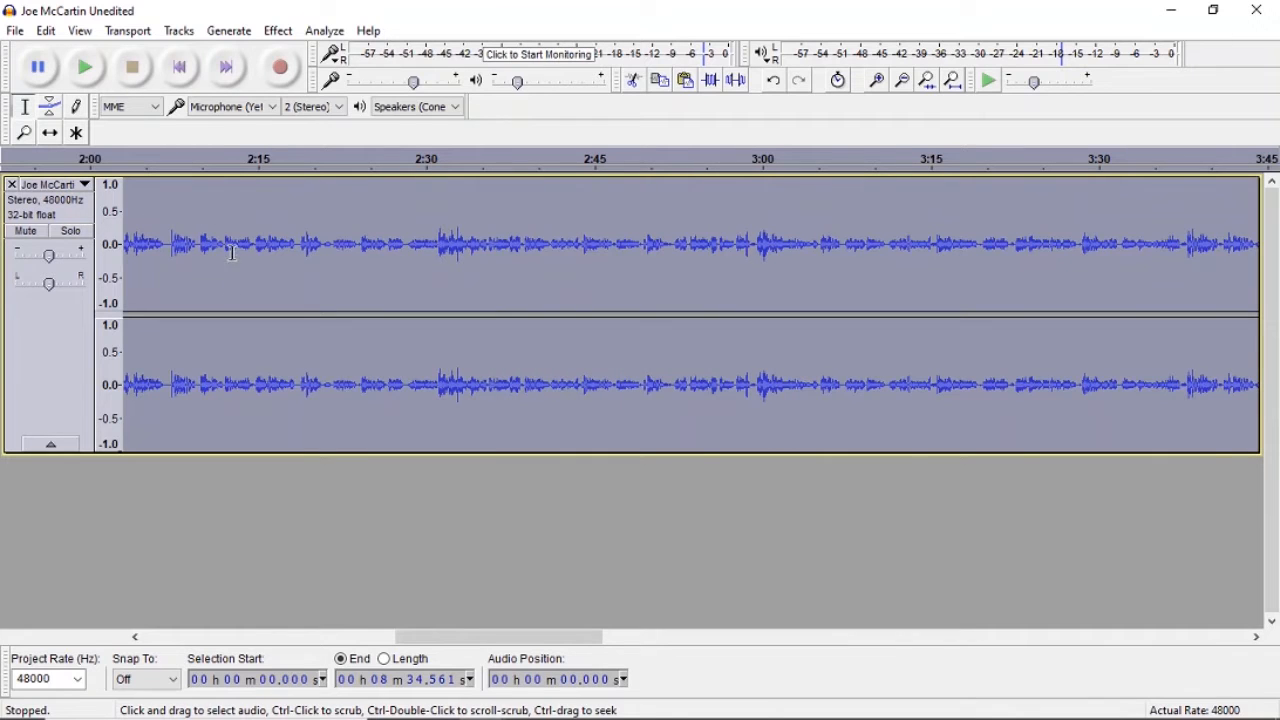
click(900, 83)
click(902, 83)
click(903, 83)
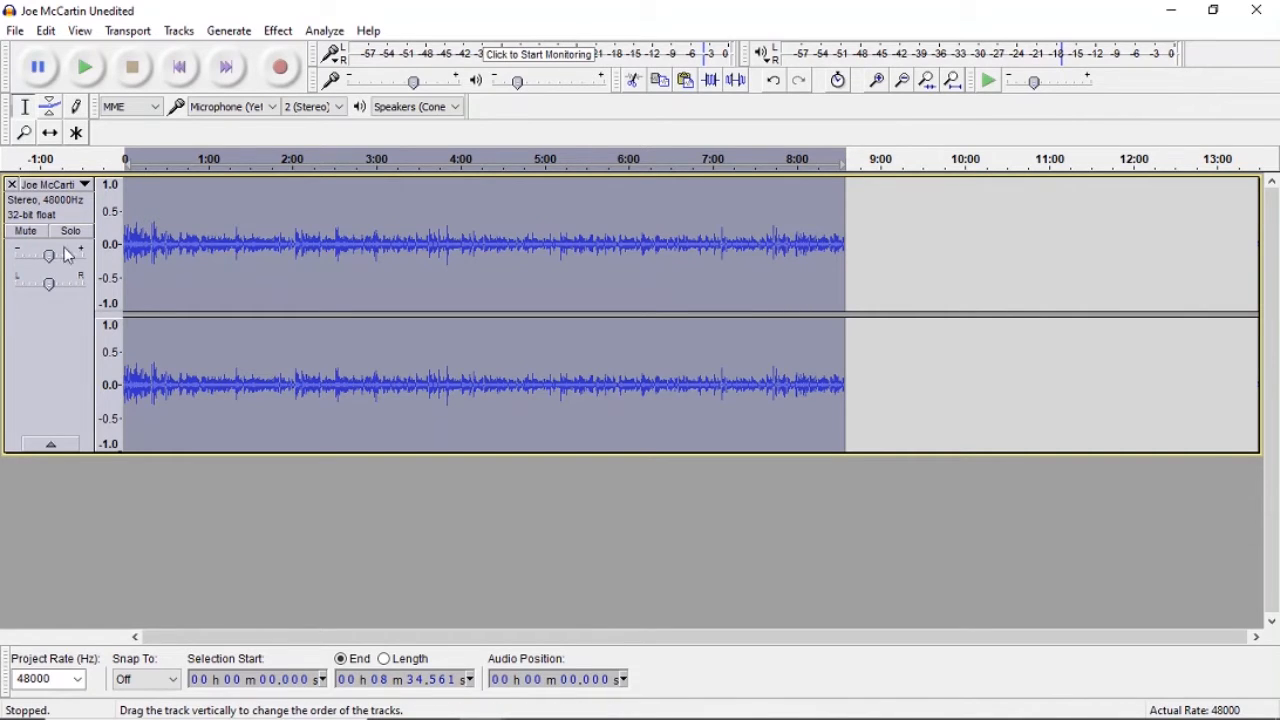
mouse_move(52, 262)
mouse_move(52, 262)
mouse_down()
mouse_move(63, 262)
mouse_move(50, 263)
mouse_up()
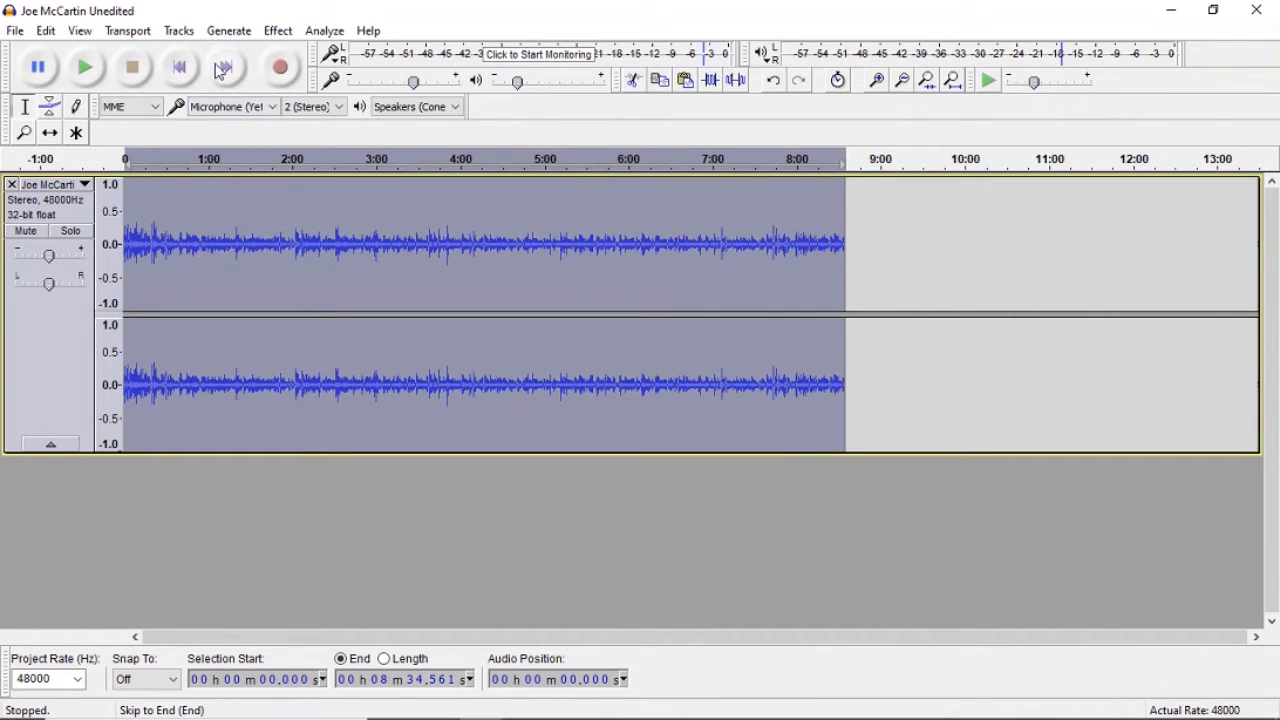
- Amplify the whole recording by 9.40 dB to a new peak amplitude of 0.00 dB, without allowing clipping
click(286, 36)
click(355, 87)
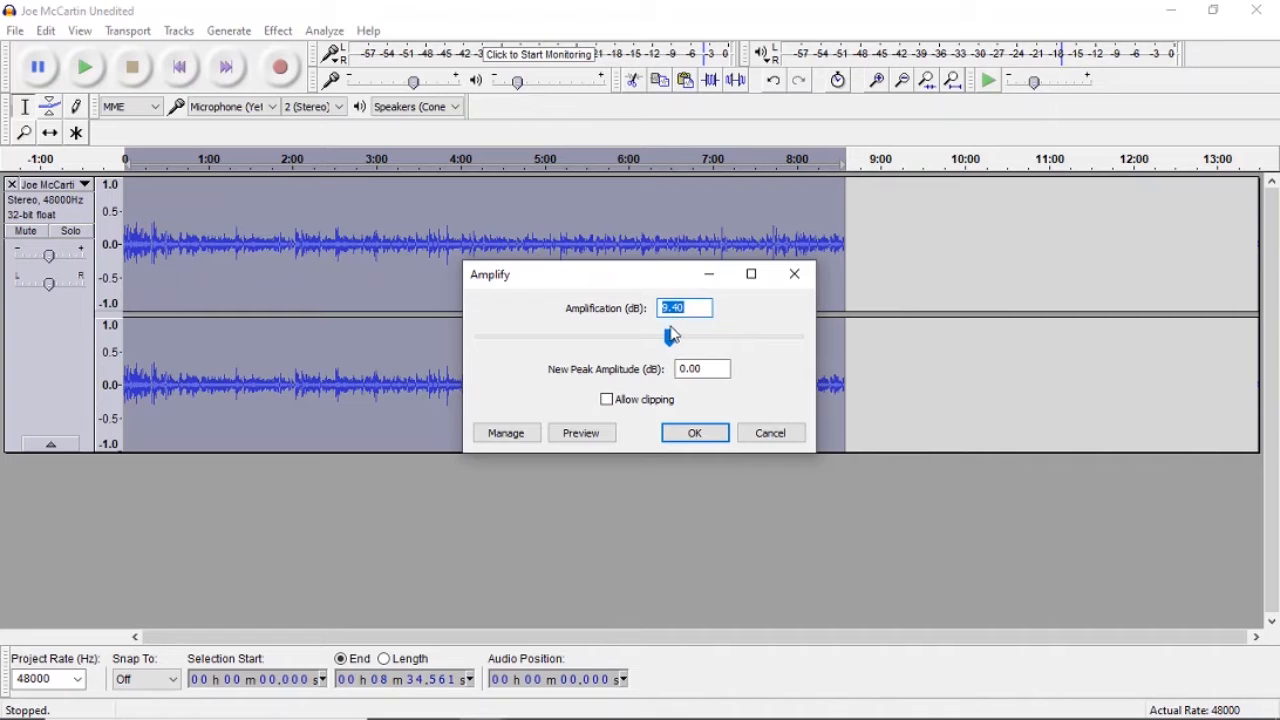
click(695, 434)
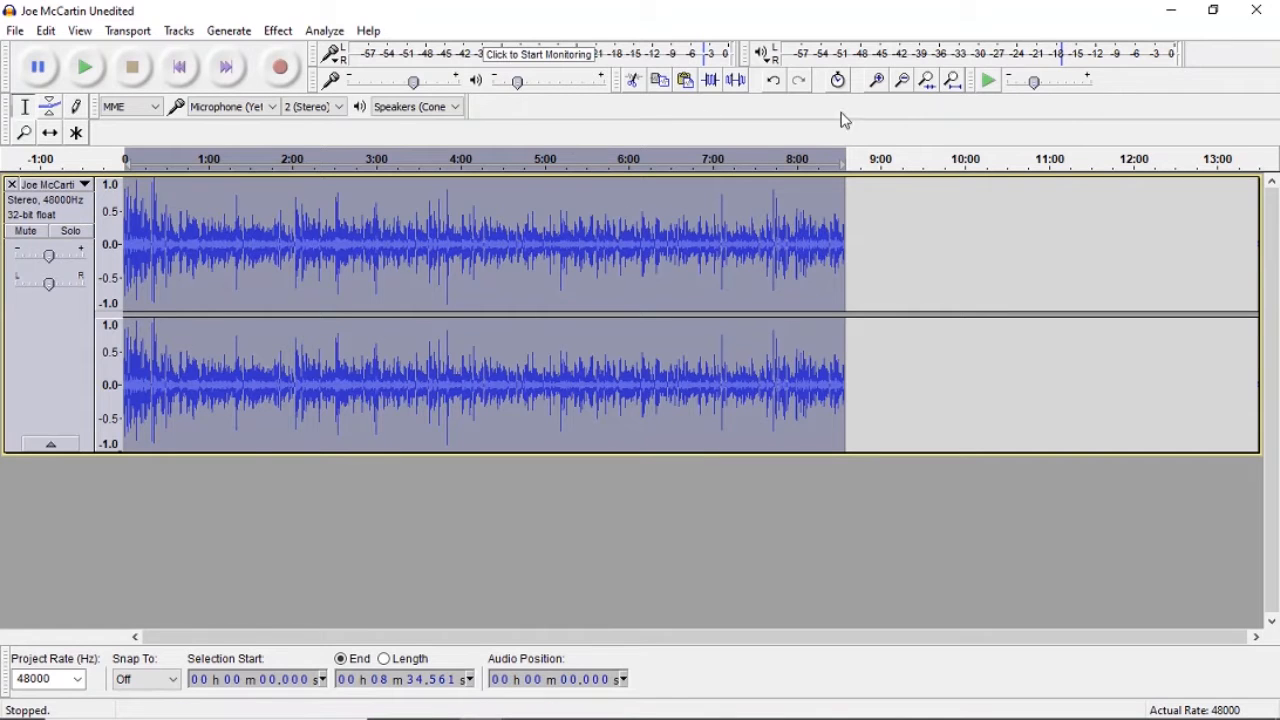
- Inspect the loud peaks around 0:20 to 0:23 in close-up, and play that passage from about 16.7 seconds before stopping playback
click(876, 80)
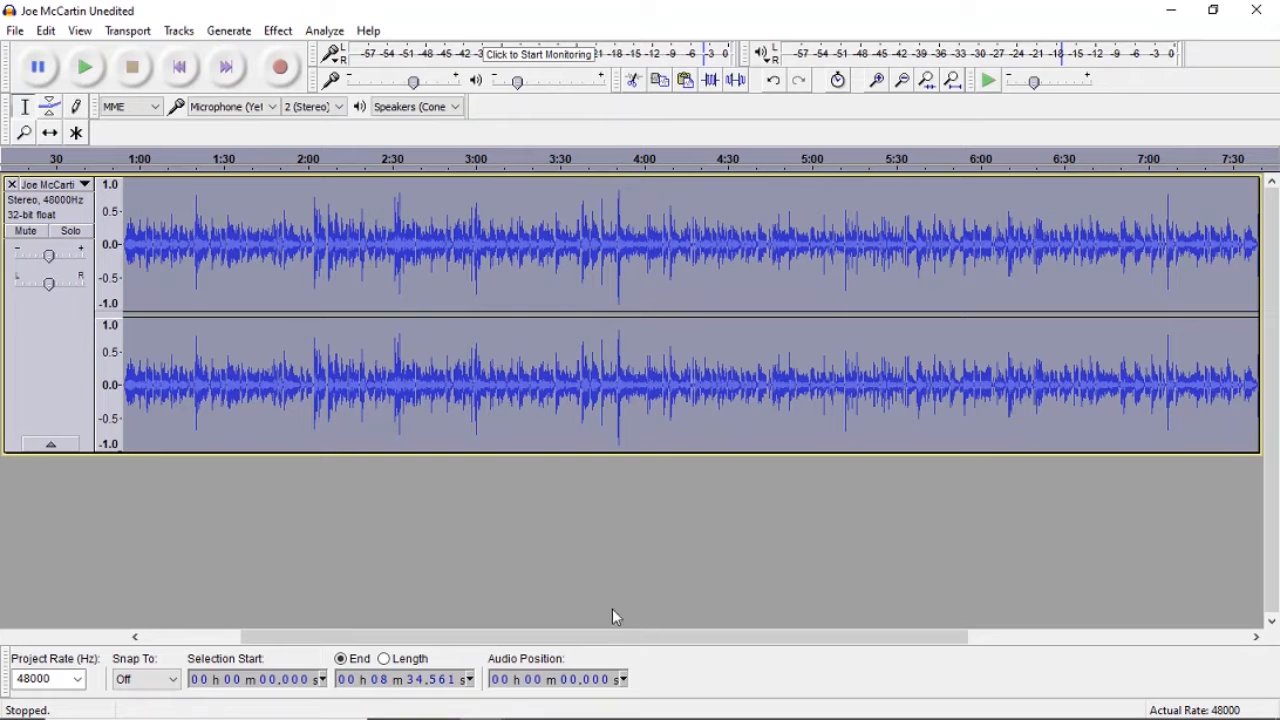
drag(265, 637, 130, 663)
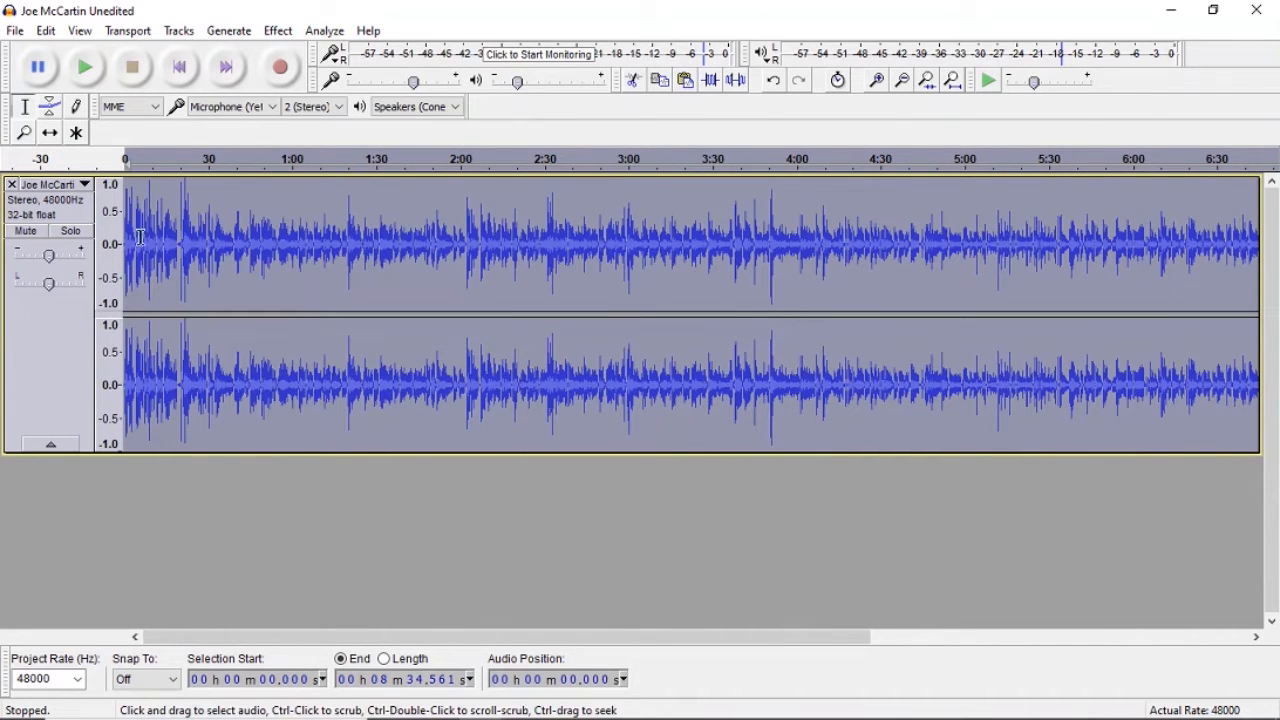
click(188, 189)
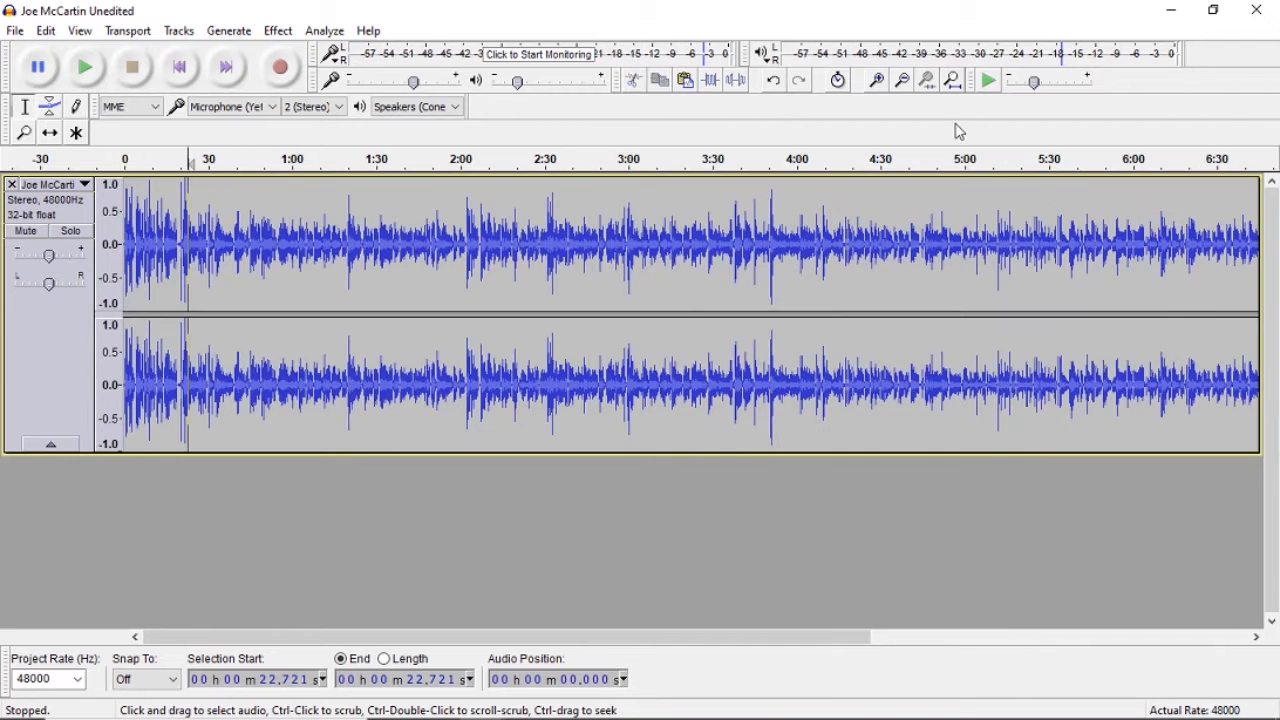
click(877, 80)
click(877, 80)
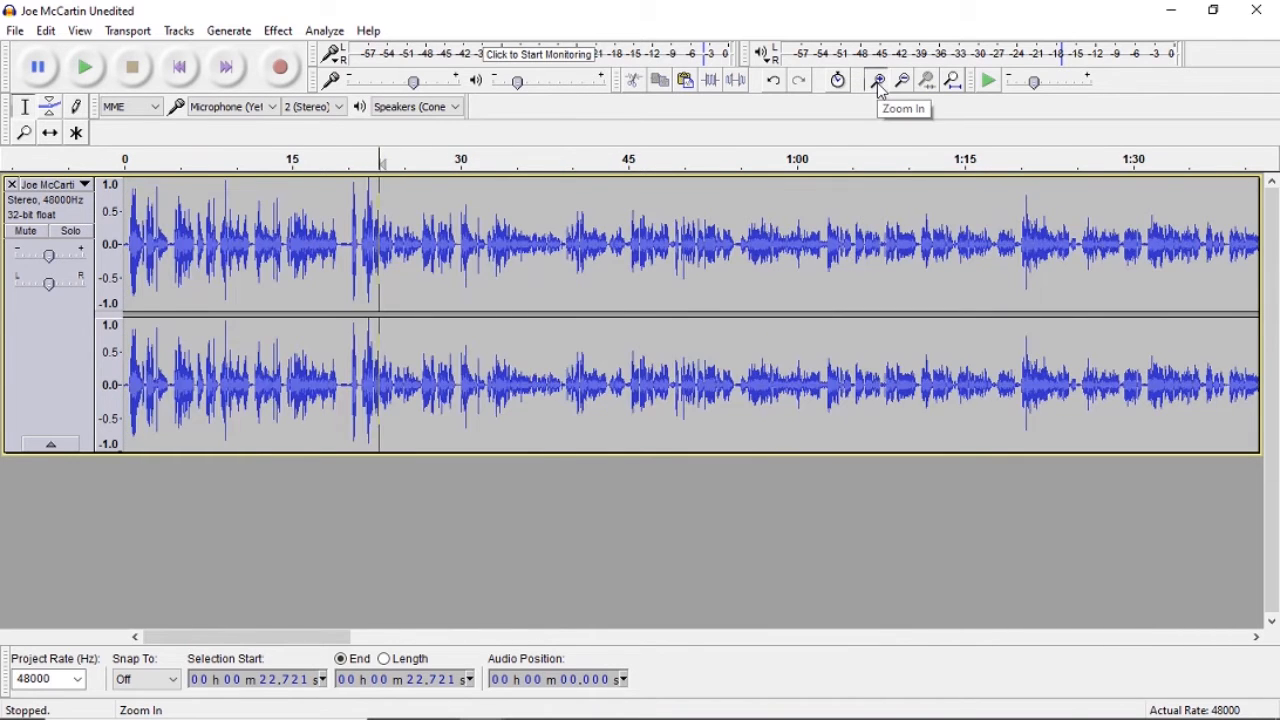
click(877, 80)
click(877, 80)
click(421, 162)
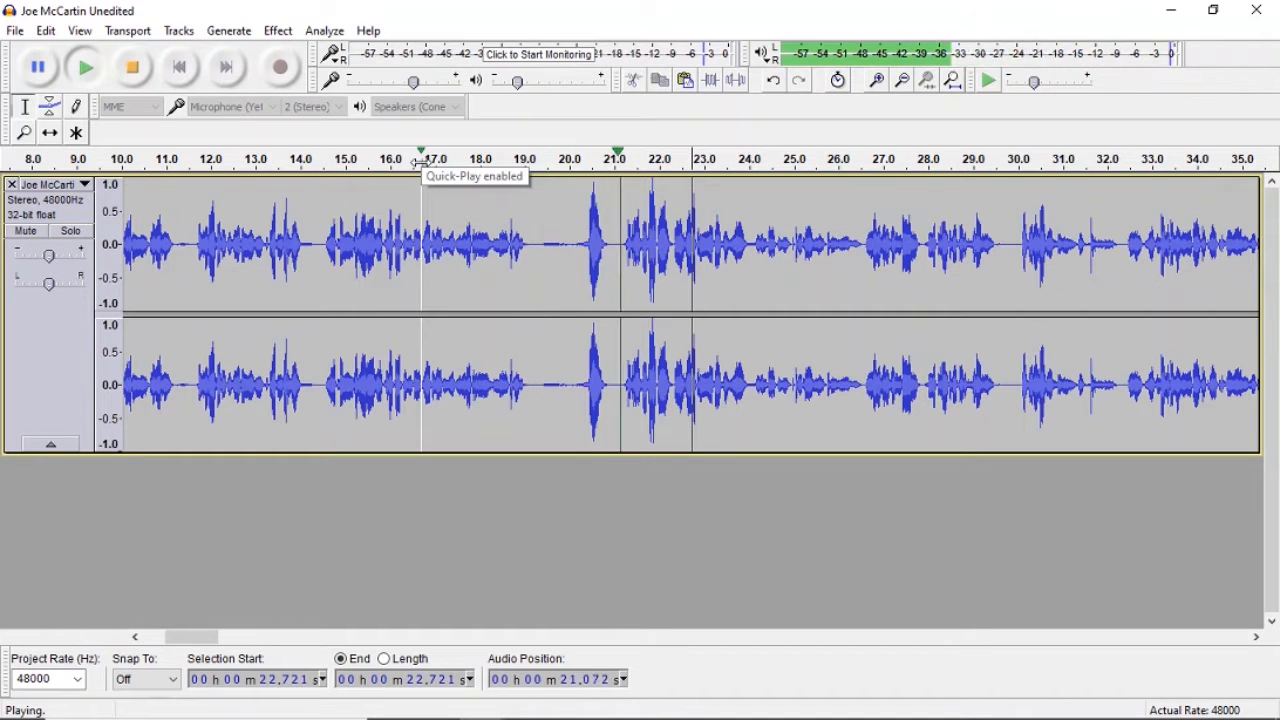
click(133, 67)
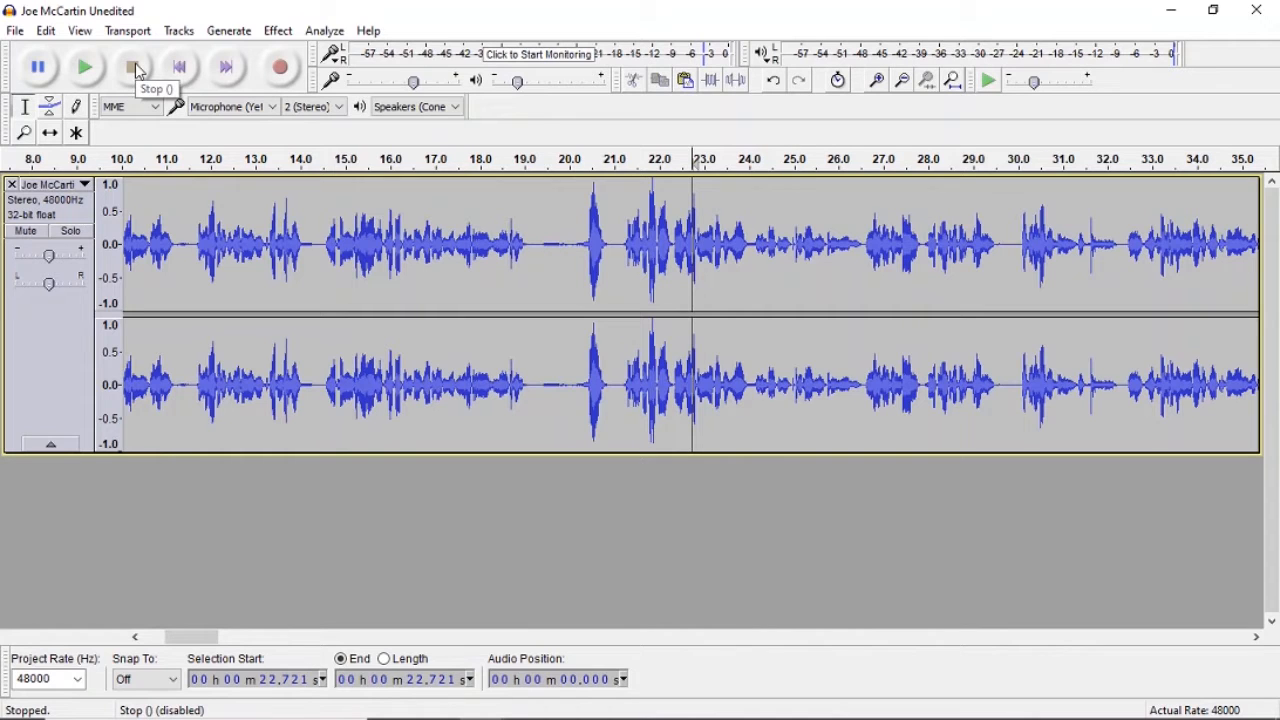
- Lower the level of the whole recording with Amplify set to -1.50 dB
click(903, 81)
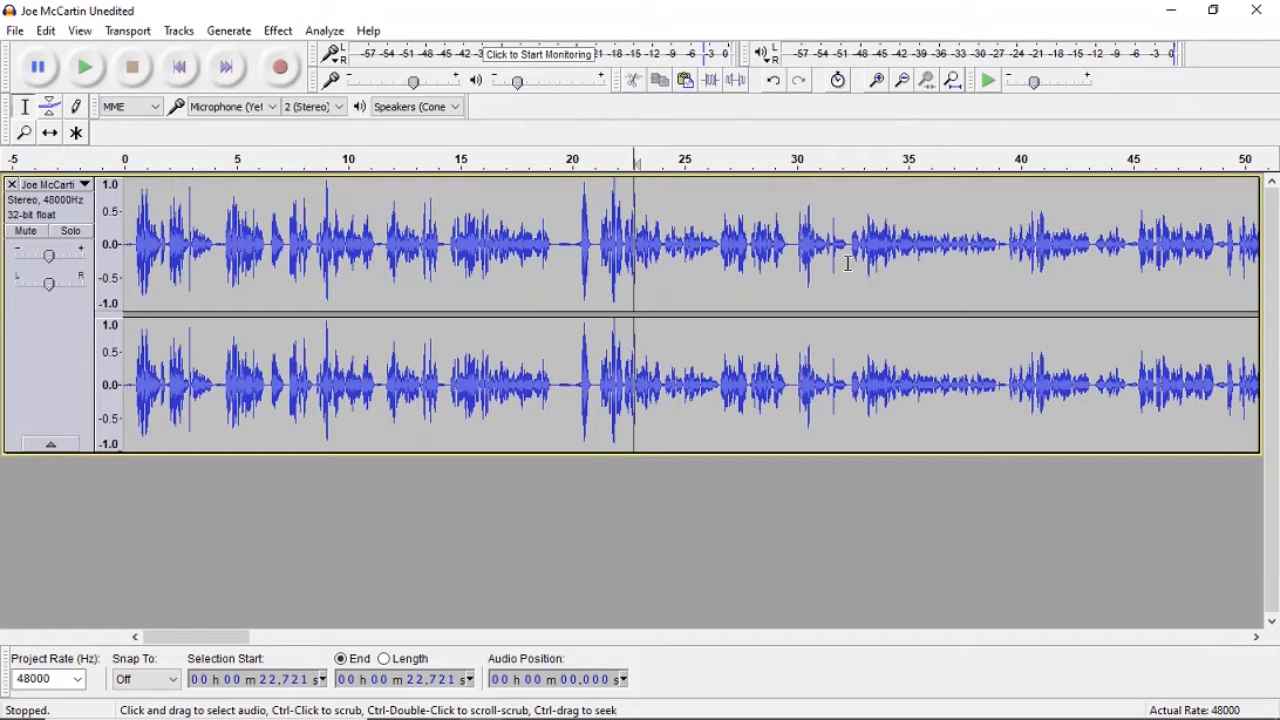
key(ctrl+a)
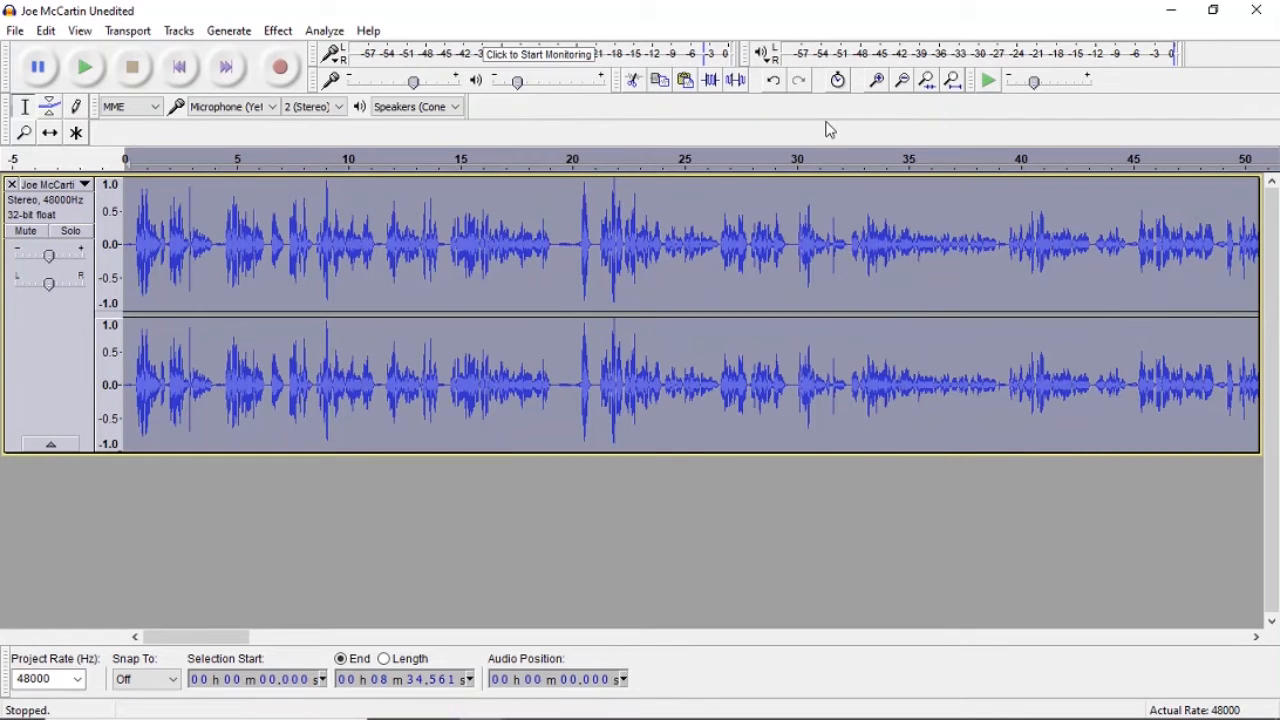
click(278, 30)
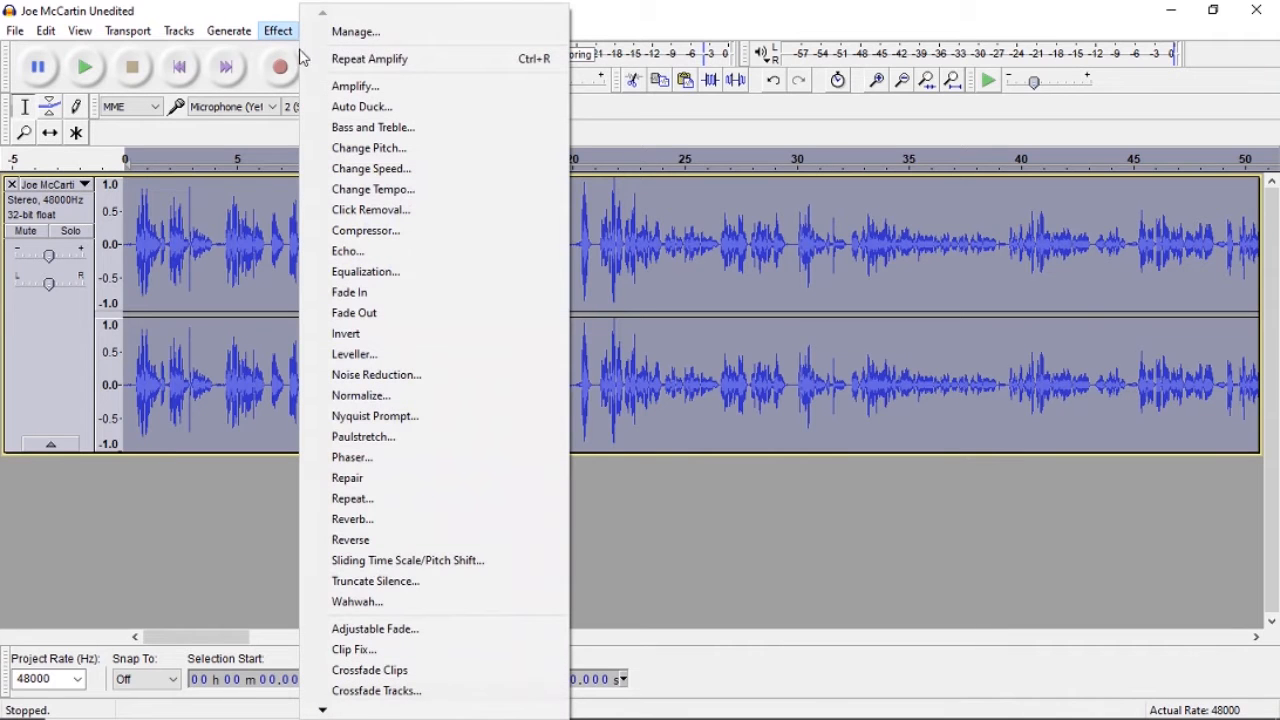
click(345, 90)
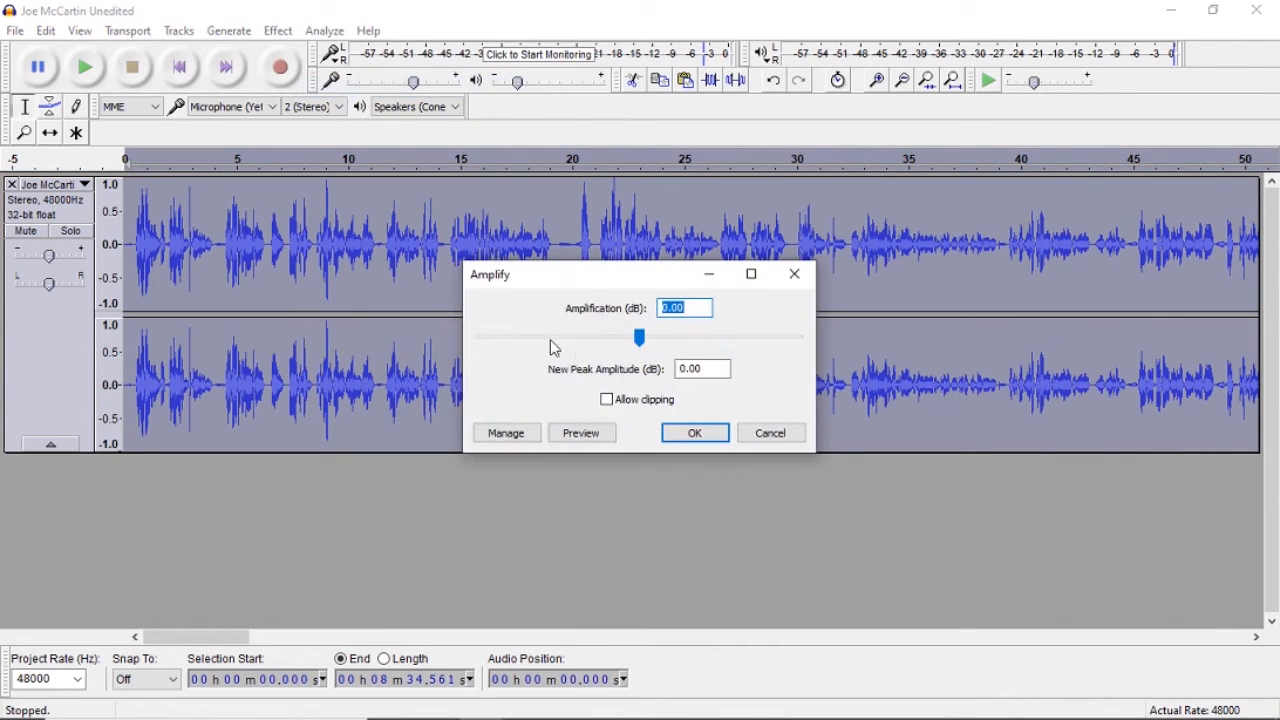
click(640, 340)
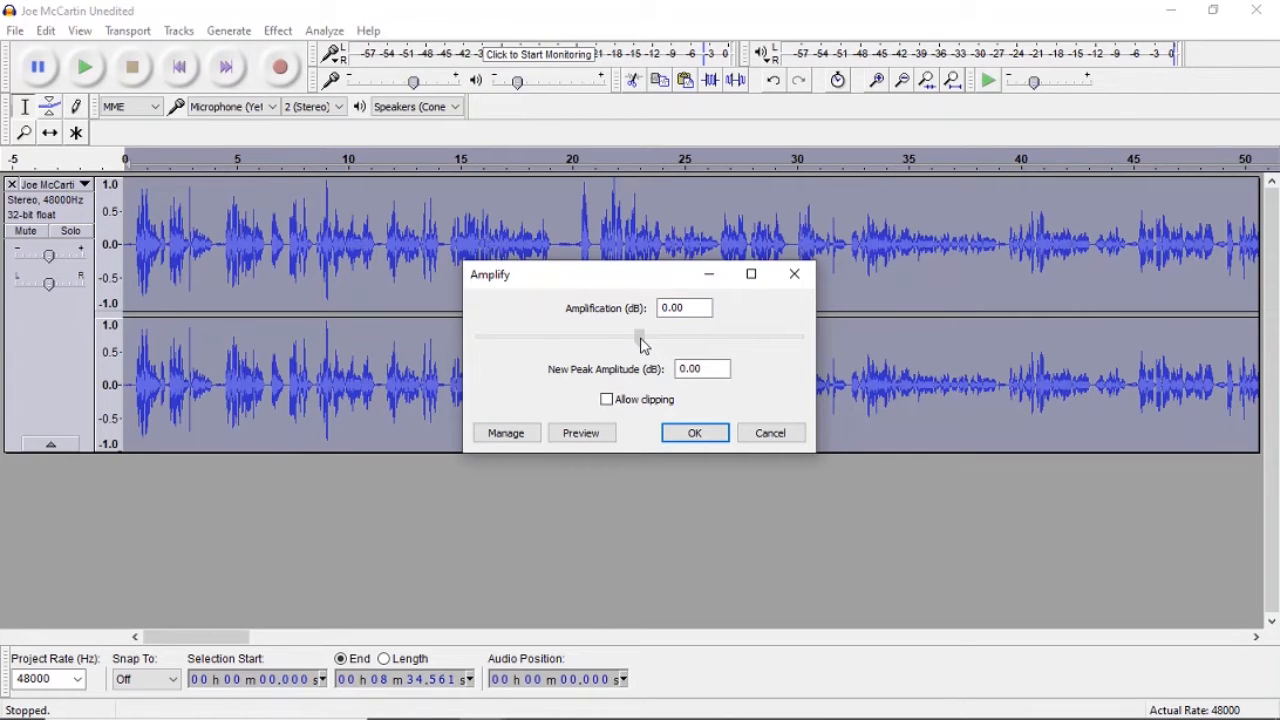
drag(643, 345, 640, 346)
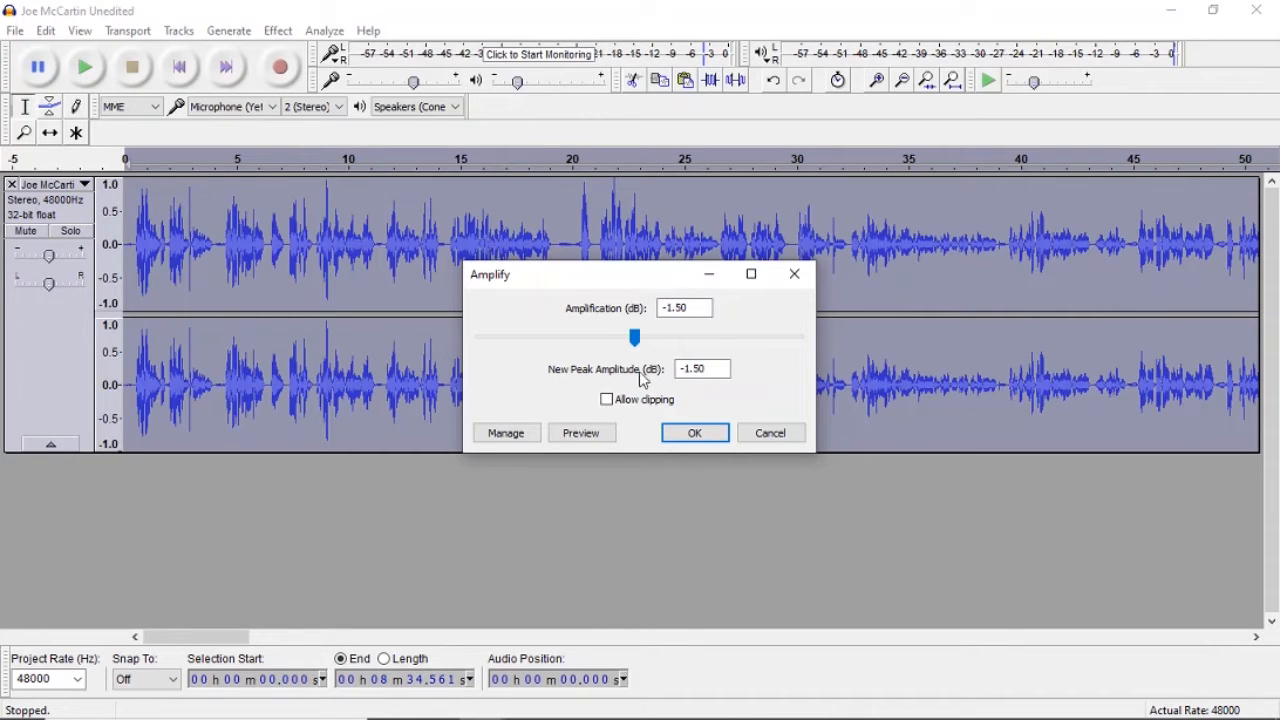
click(697, 437)
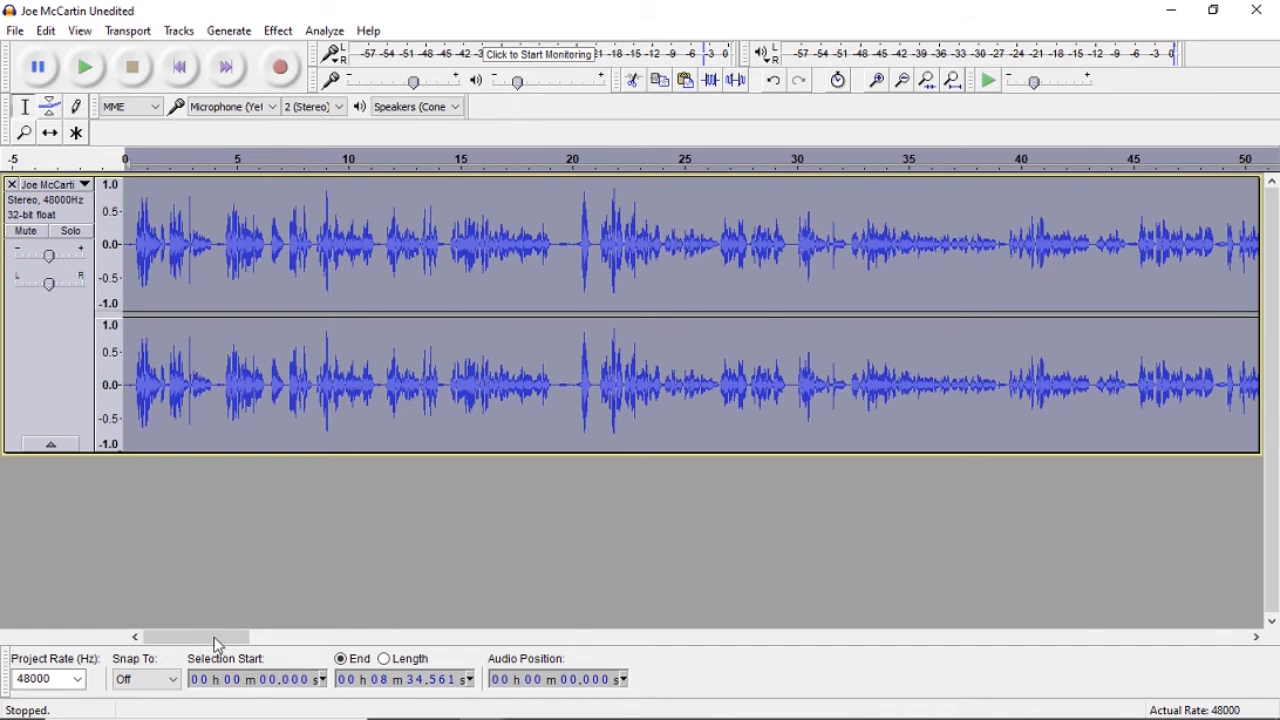
- Play the closing seconds of the recording from about 8:26, and replay the last words from about 8:32
drag(194, 640, 1200, 650)
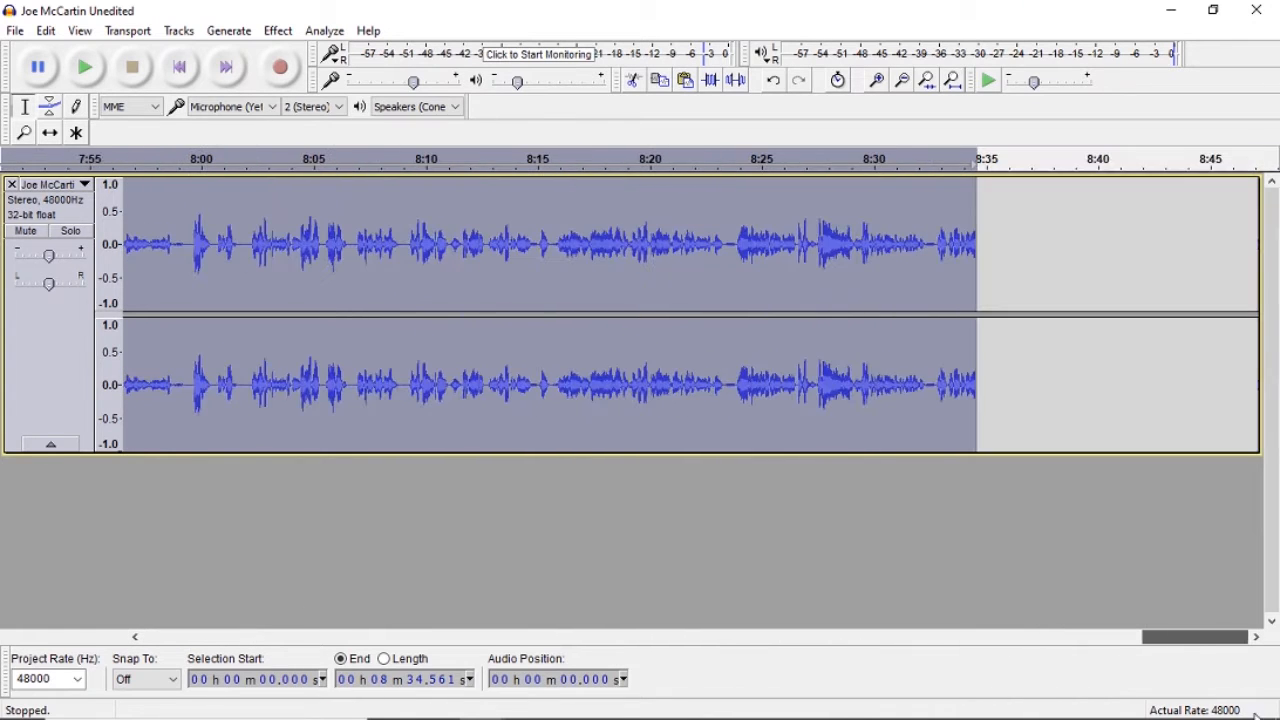
click(820, 158)
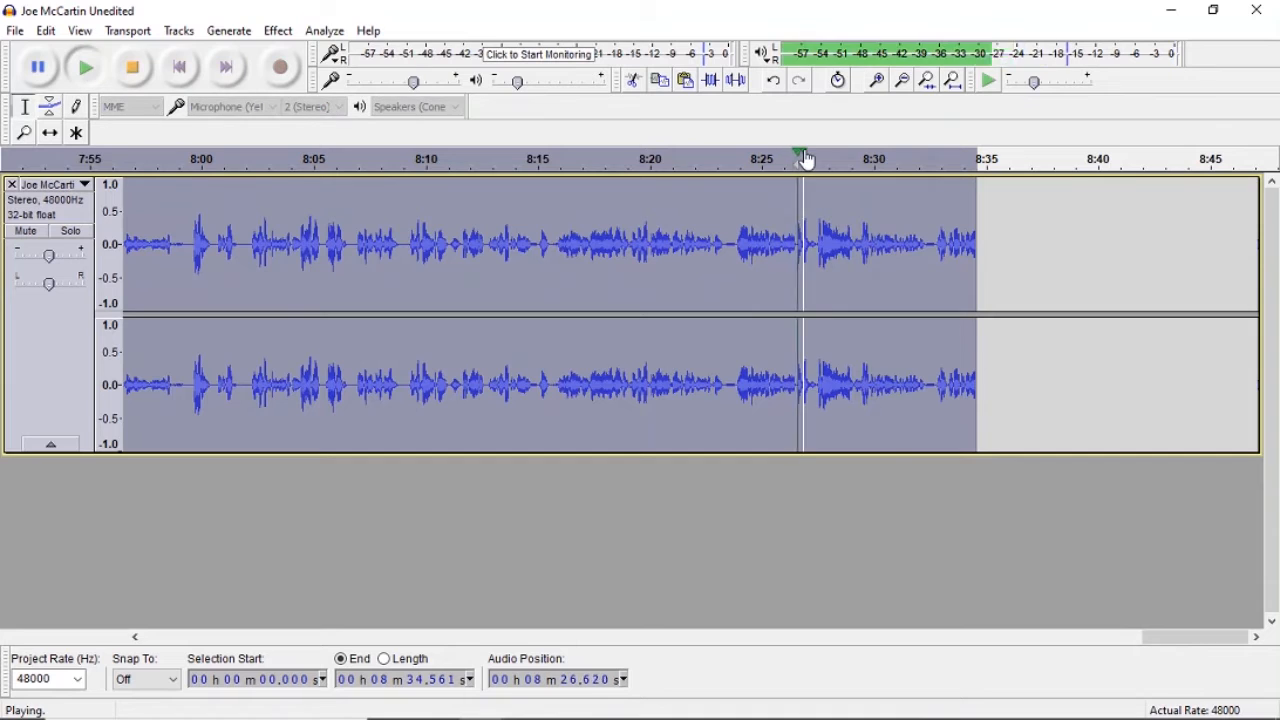
click(927, 160)
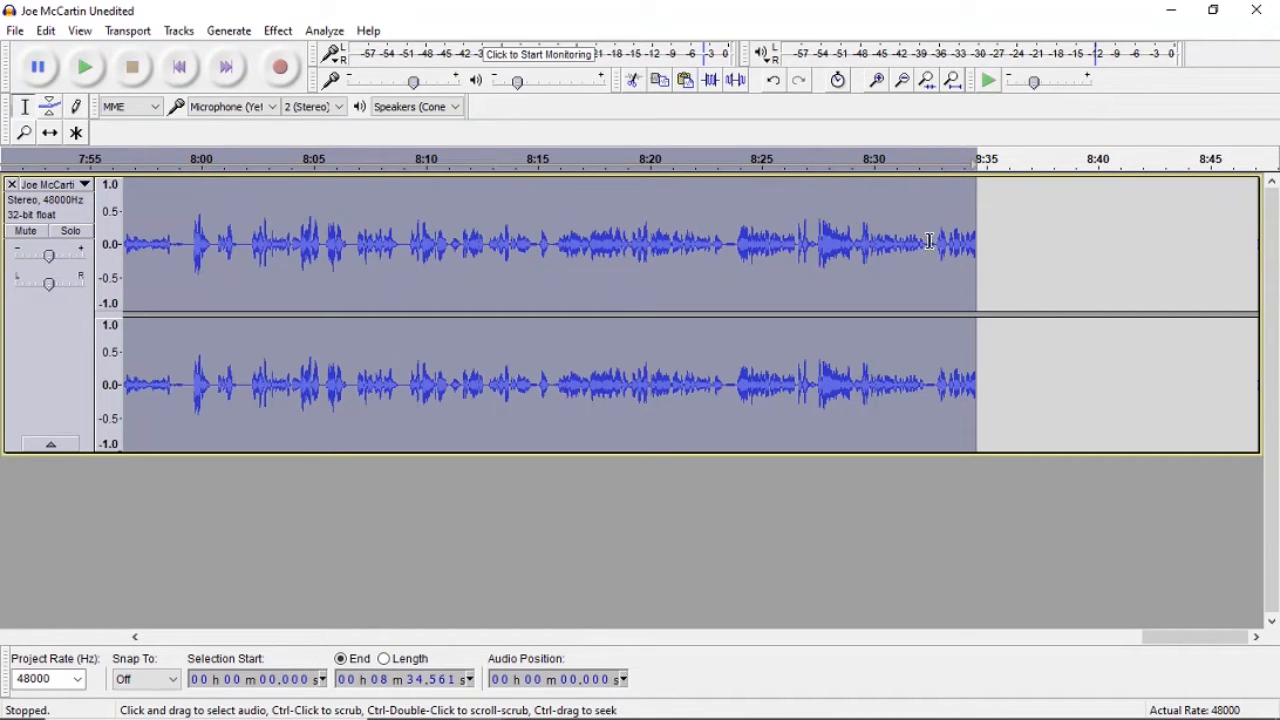
- Locate the pause before the final words in close-up, and play from about 8:32.25 to check the cut point
click(879, 84)
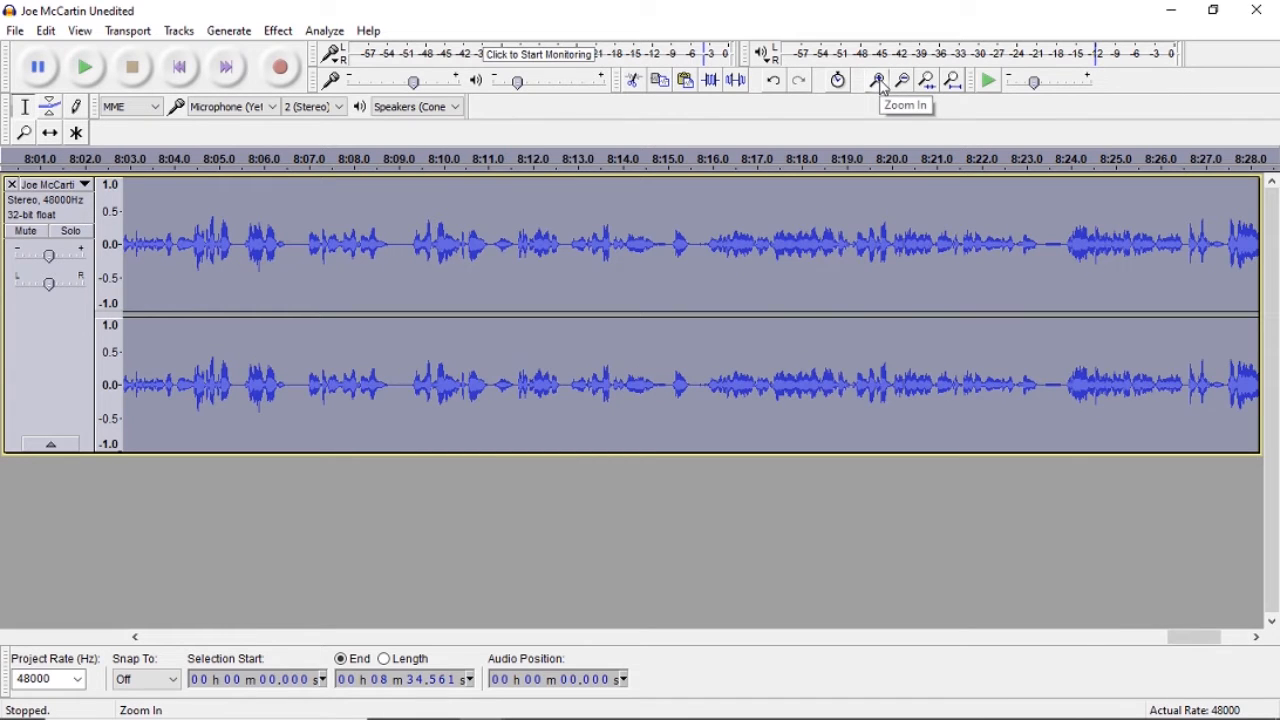
click(879, 84)
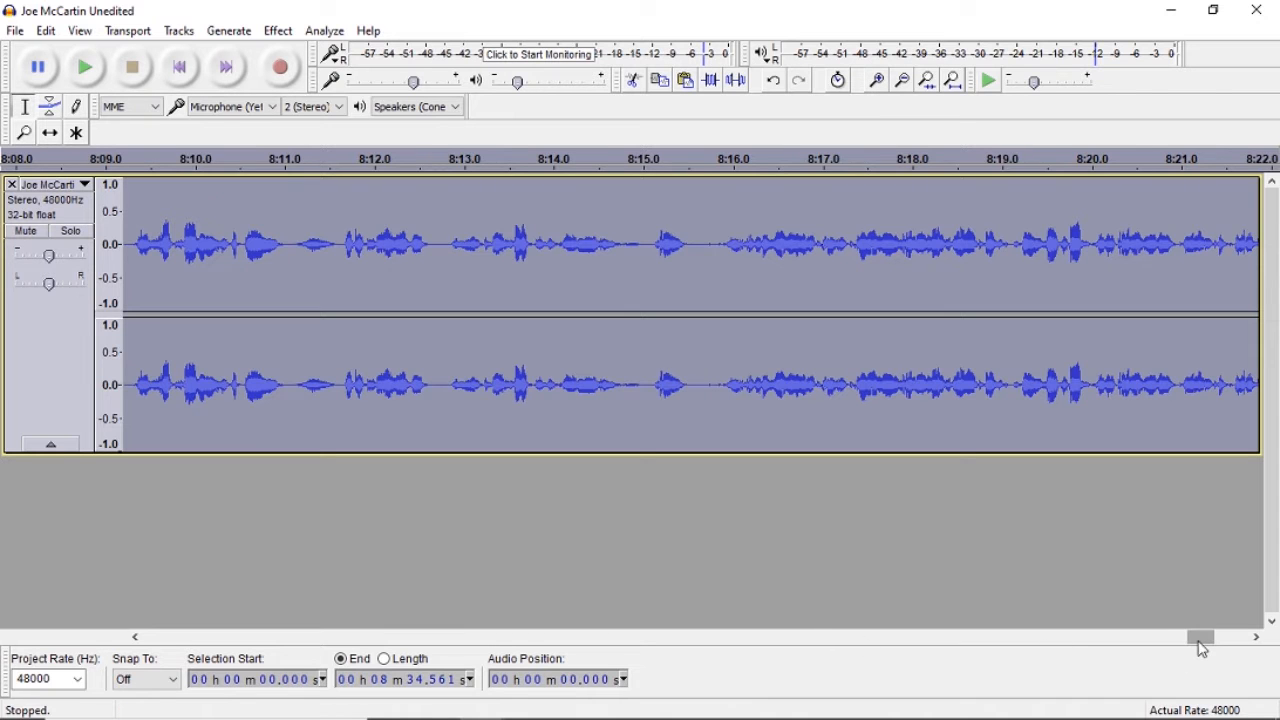
drag(1201, 638, 1233, 640)
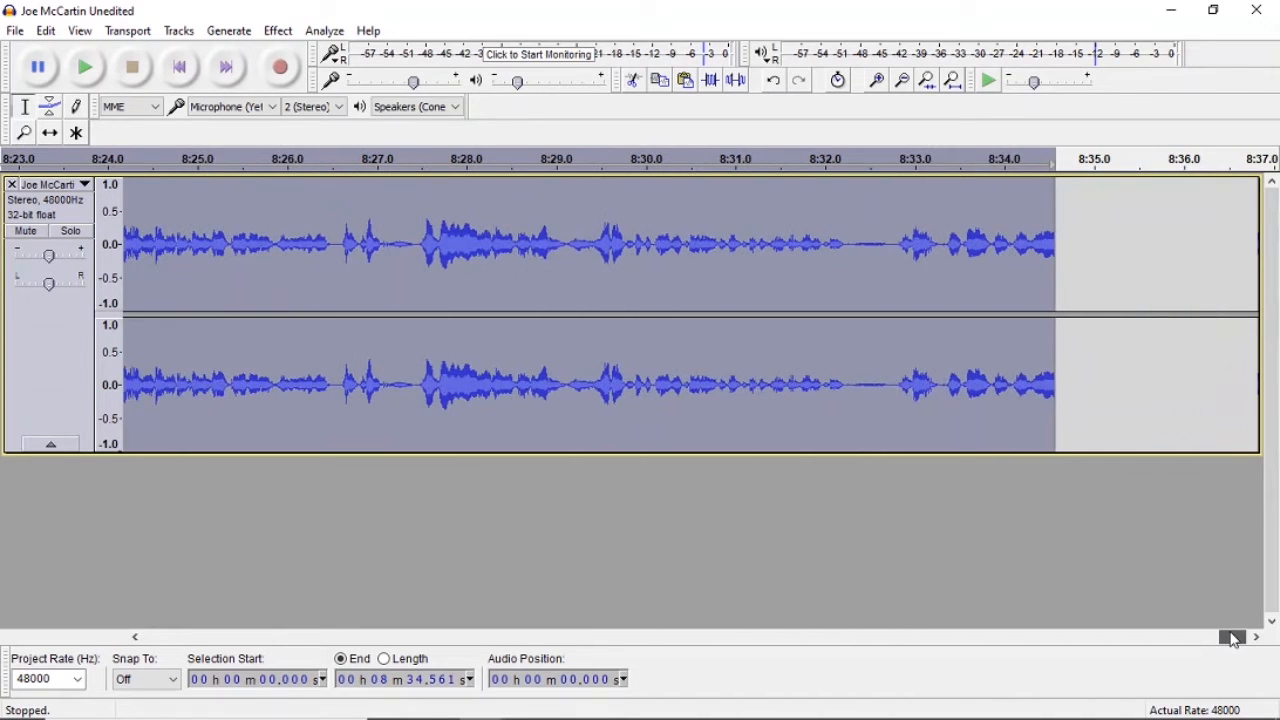
click(857, 240)
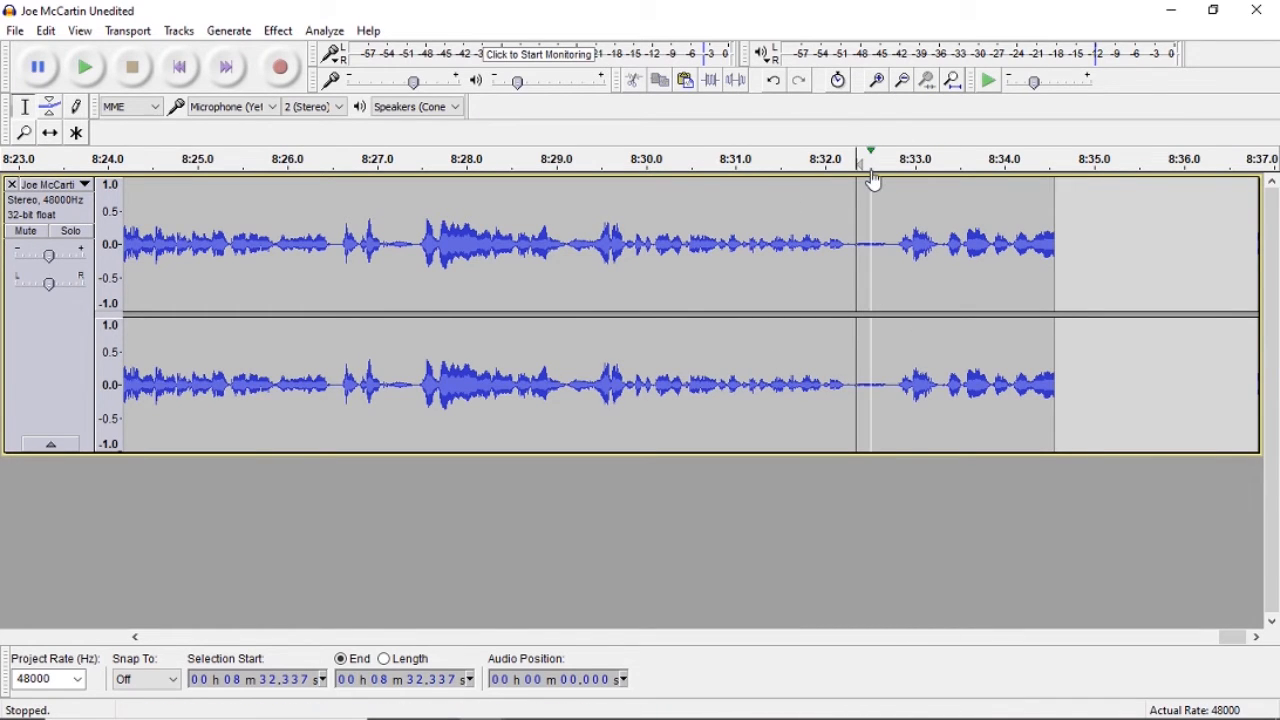
click(888, 275)
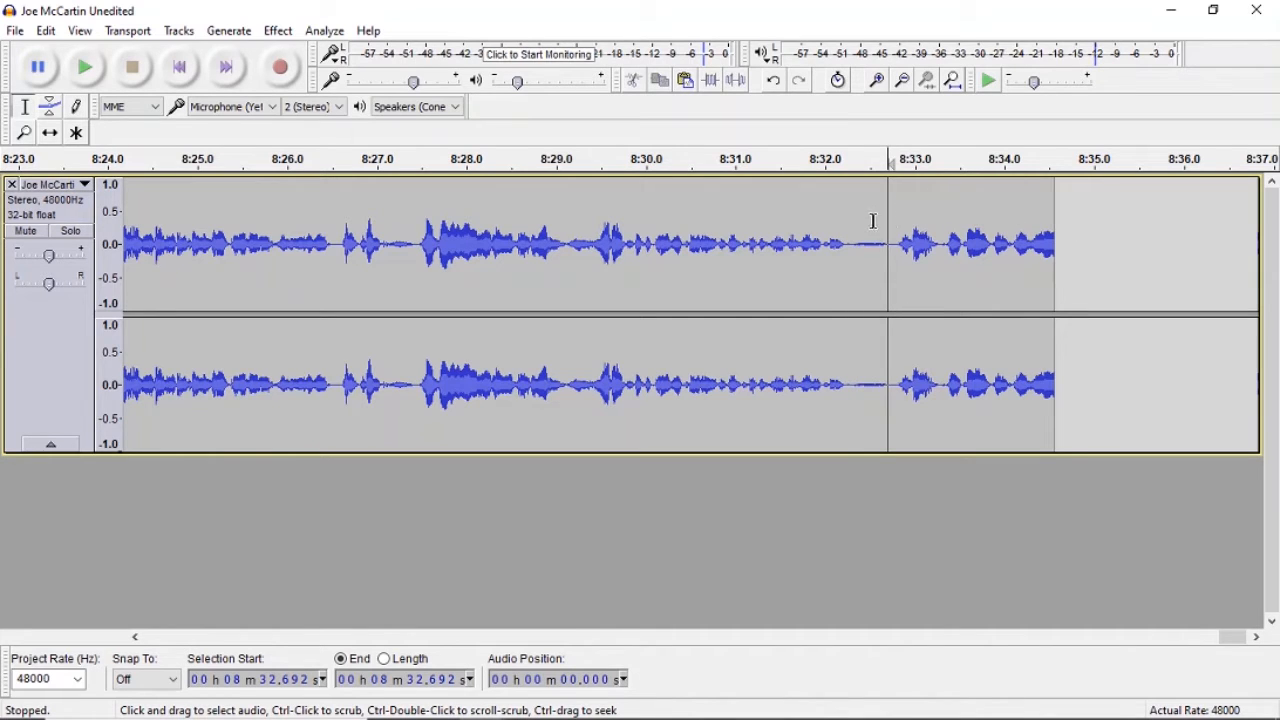
click(848, 250)
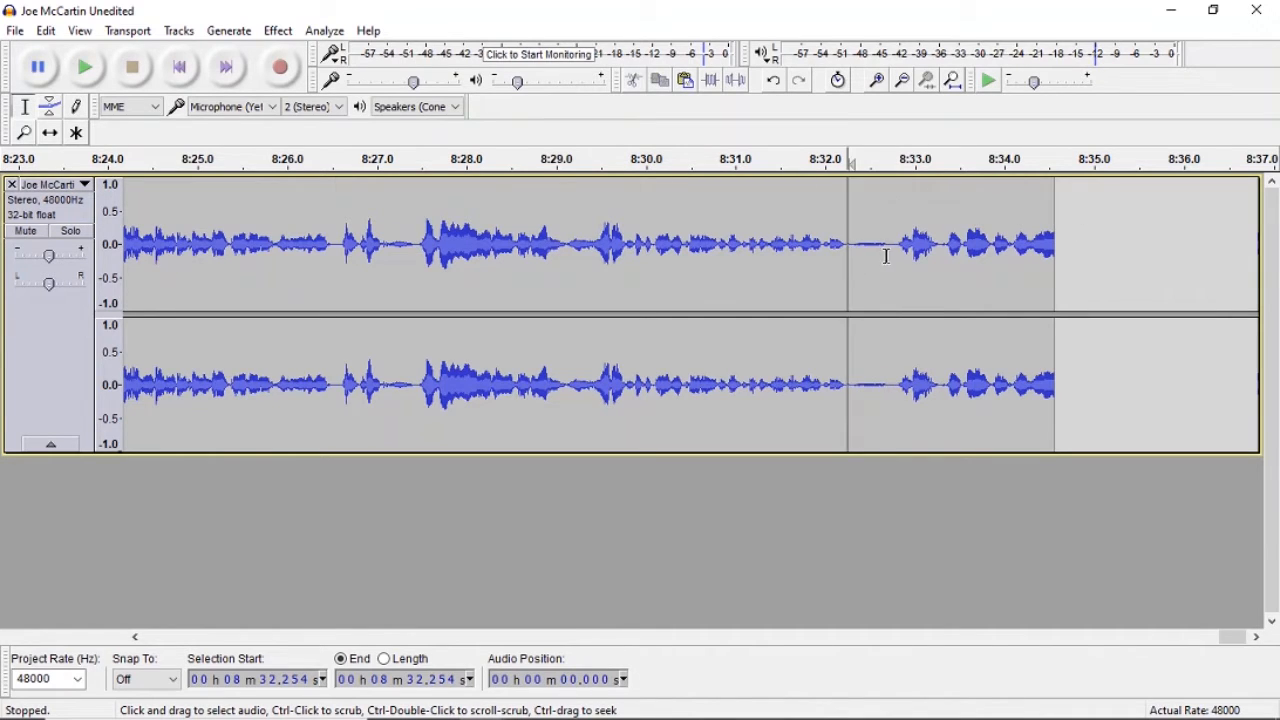
click(87, 72)
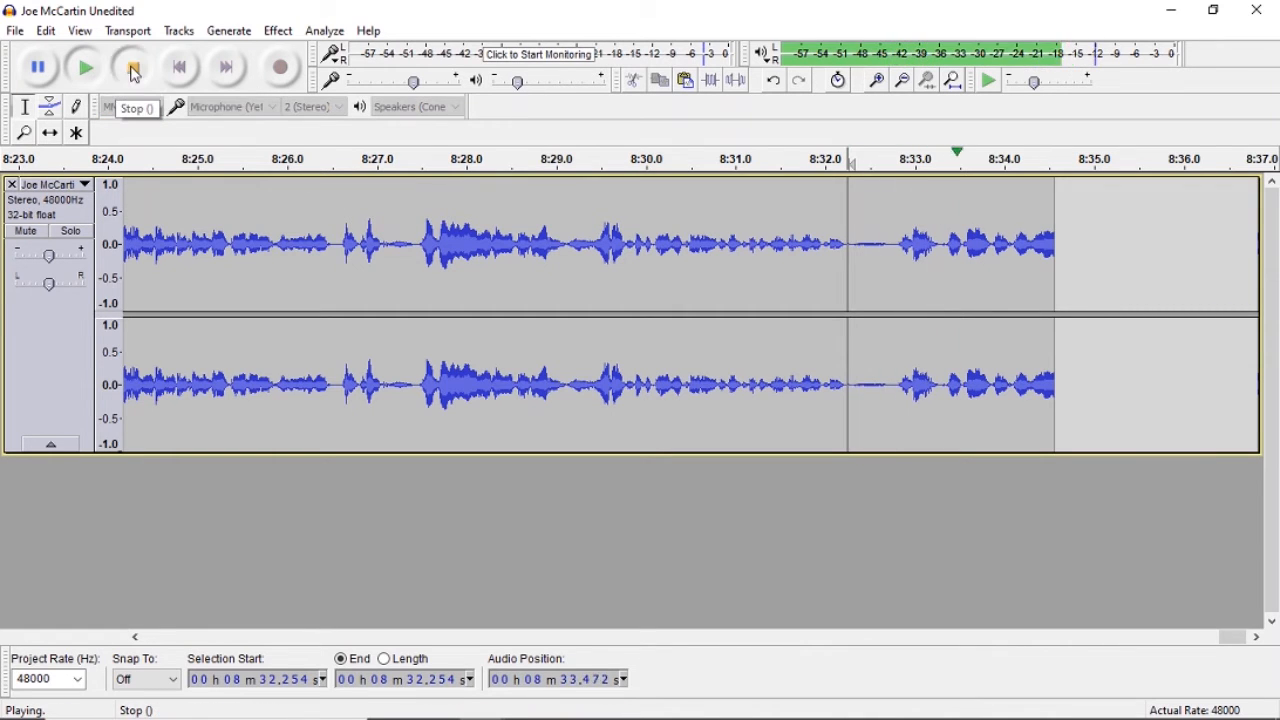
click(134, 72)
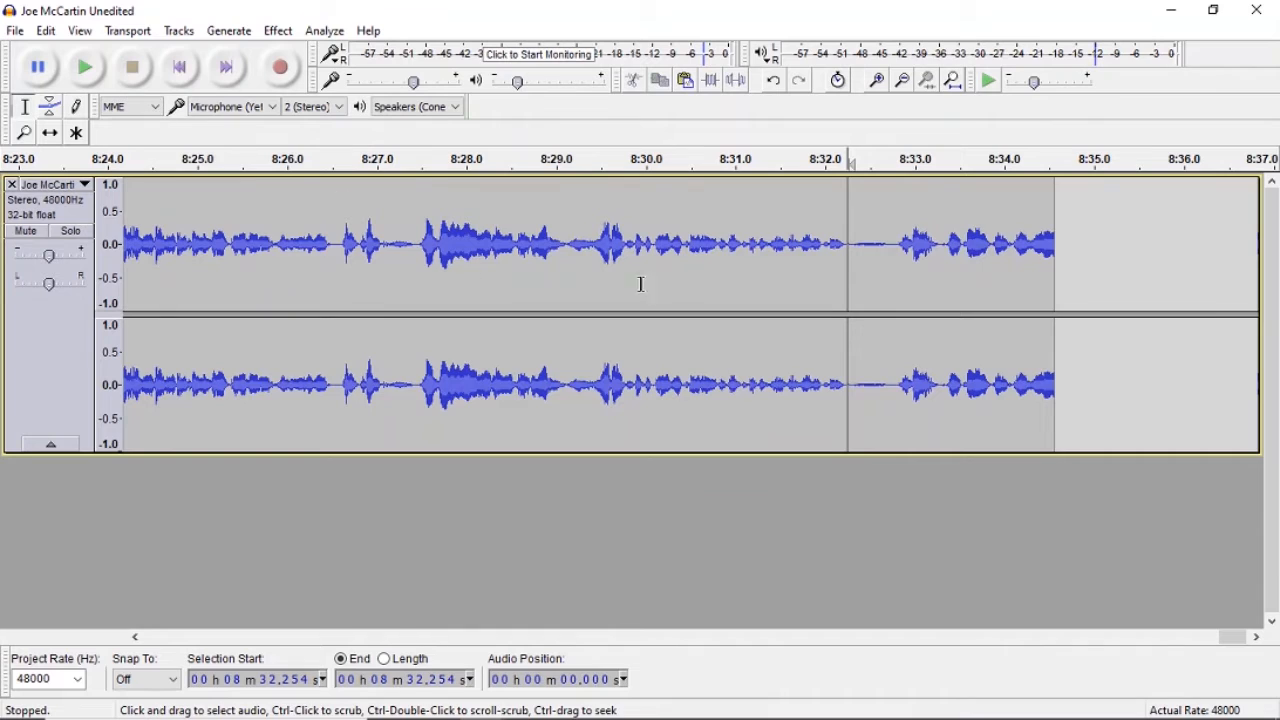
- Delete the trailing speech from about 8:32.27 to the end of the recording
click(929, 257)
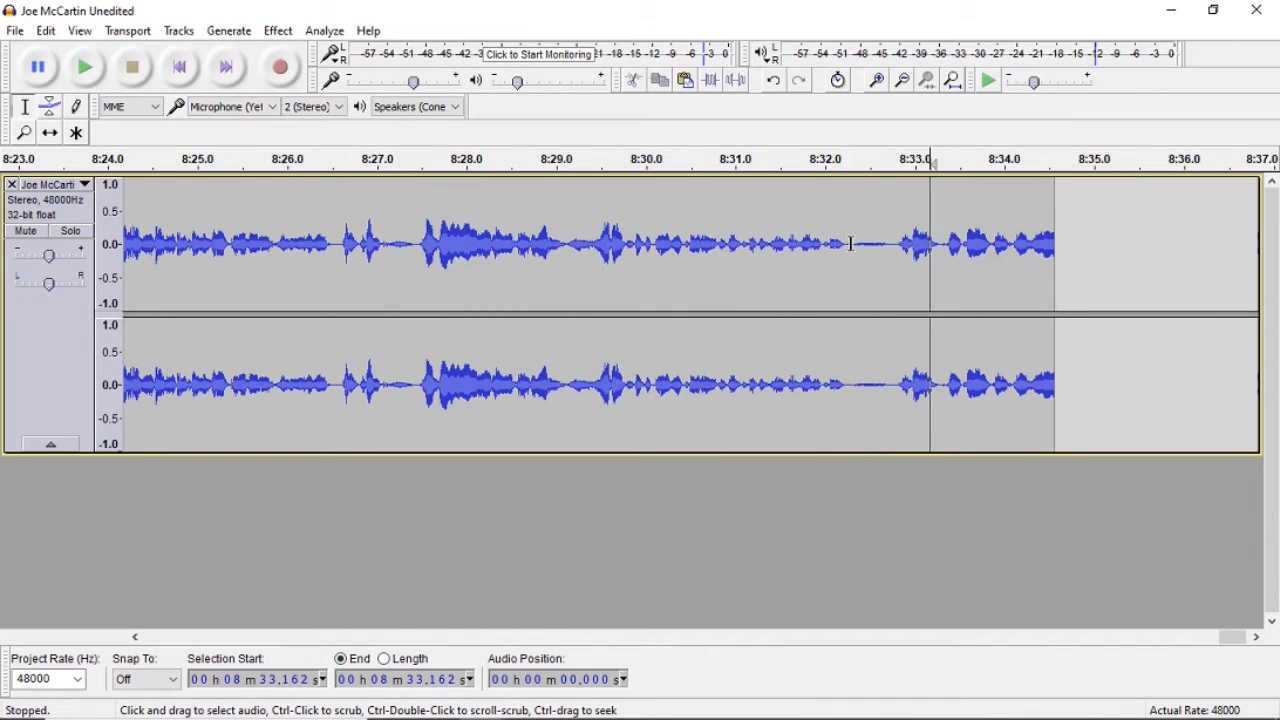
click(849, 243)
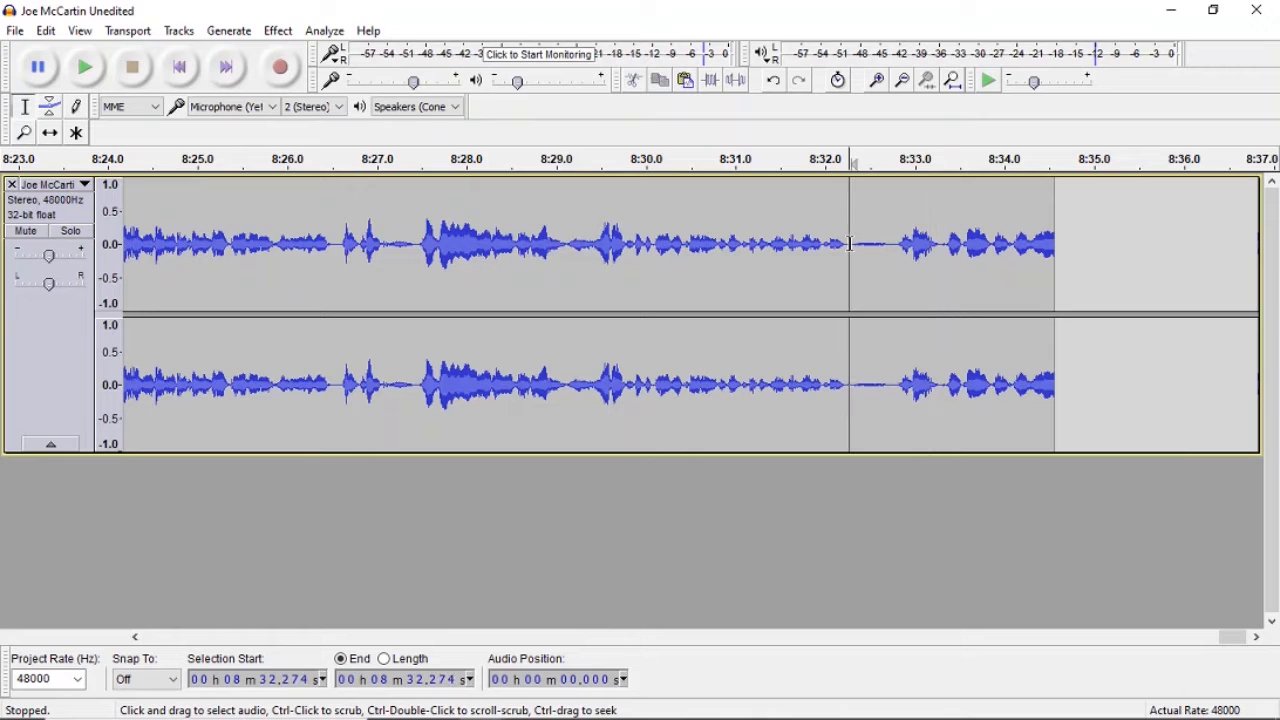
drag(849, 243, 1085, 246)
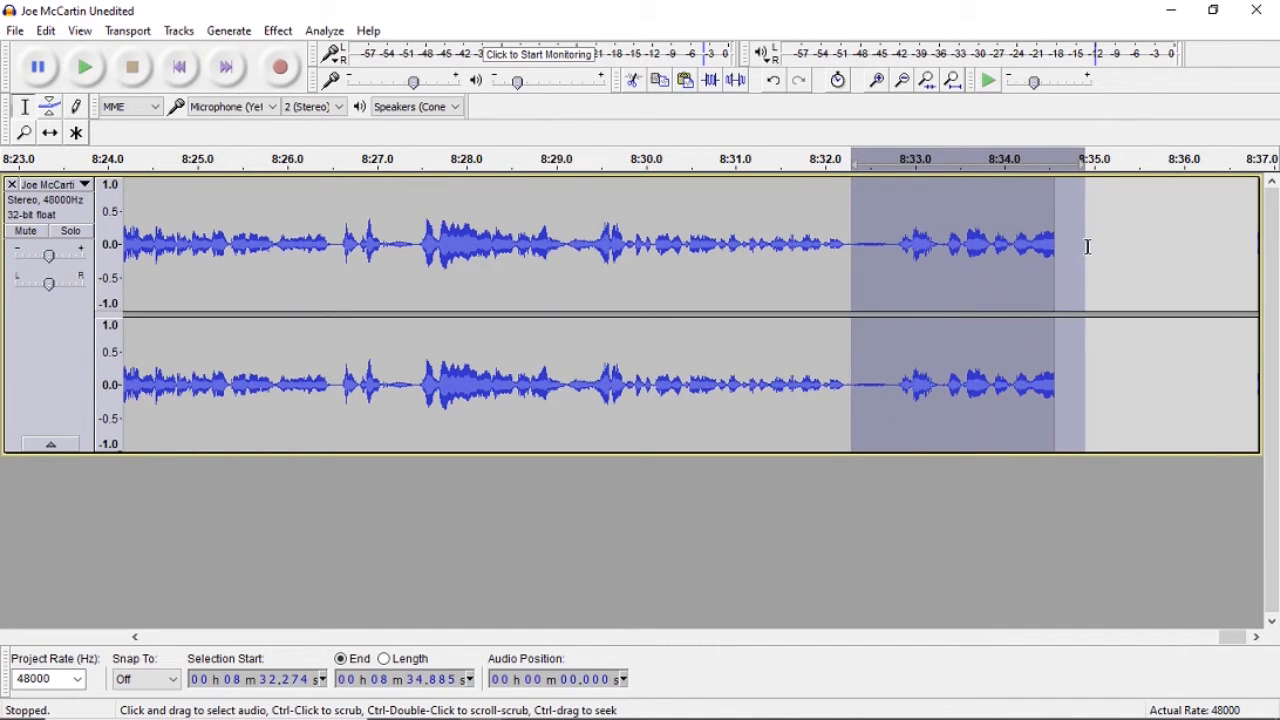
key(Delete)
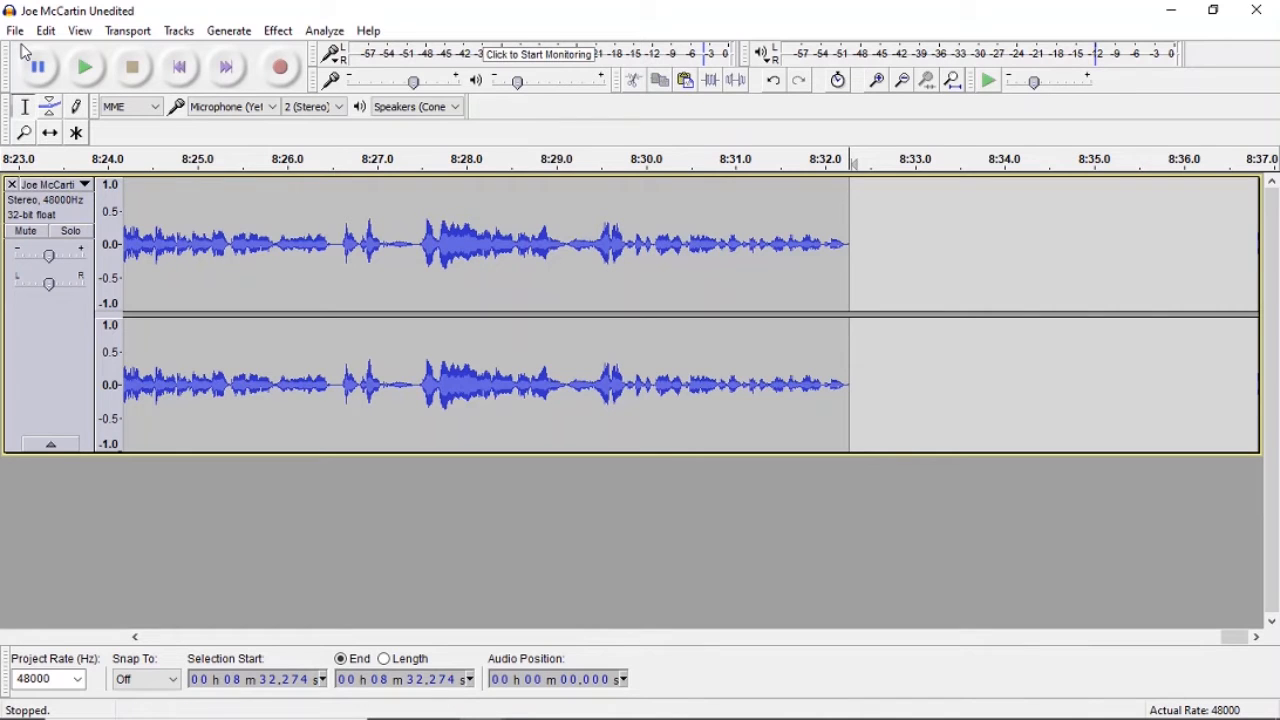
key(ctrl+z)
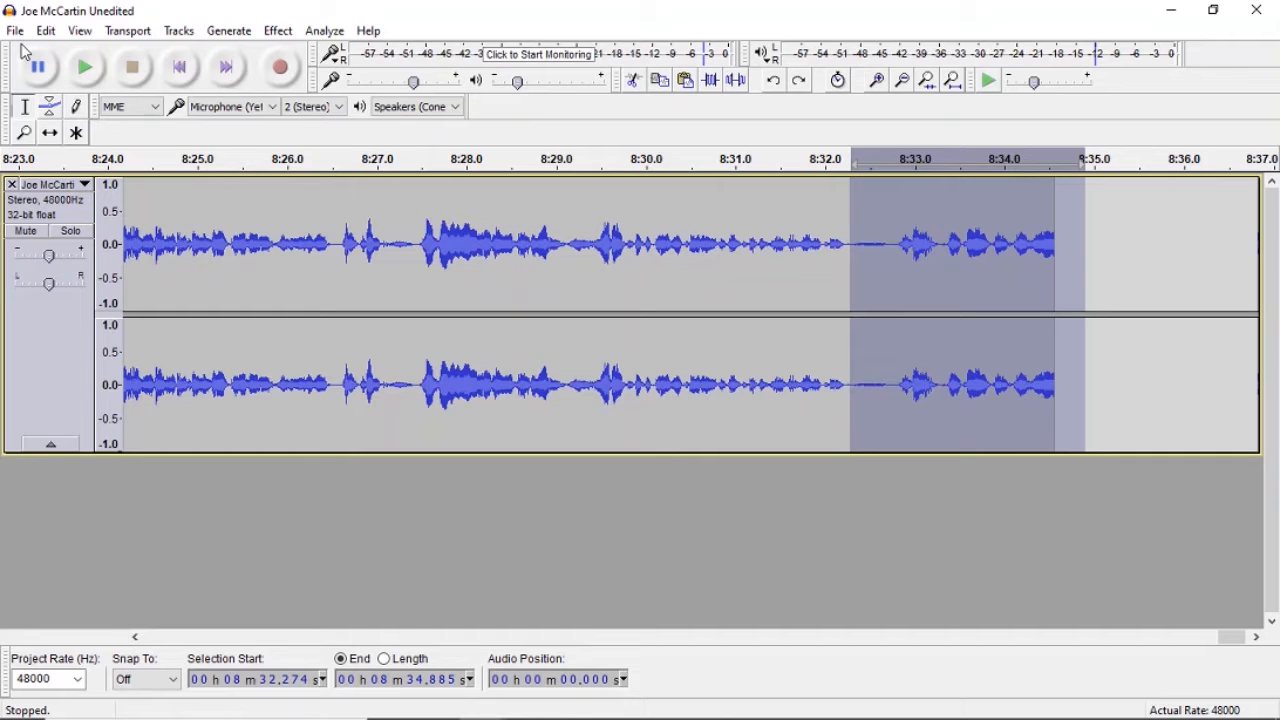
key(Delete)
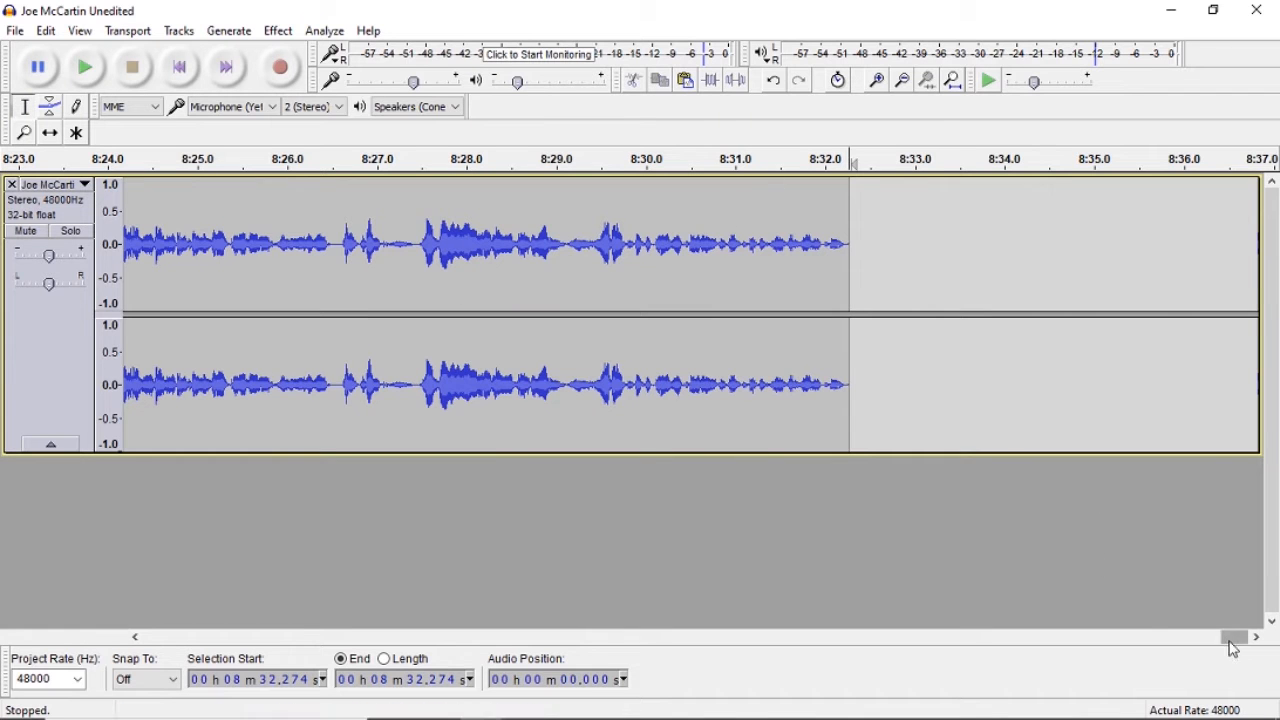
- Delete about 0.5 seconds of silence before the first words at the start of the recording
drag(1232, 640, 150, 637)
drag(163, 244, 140, 244)
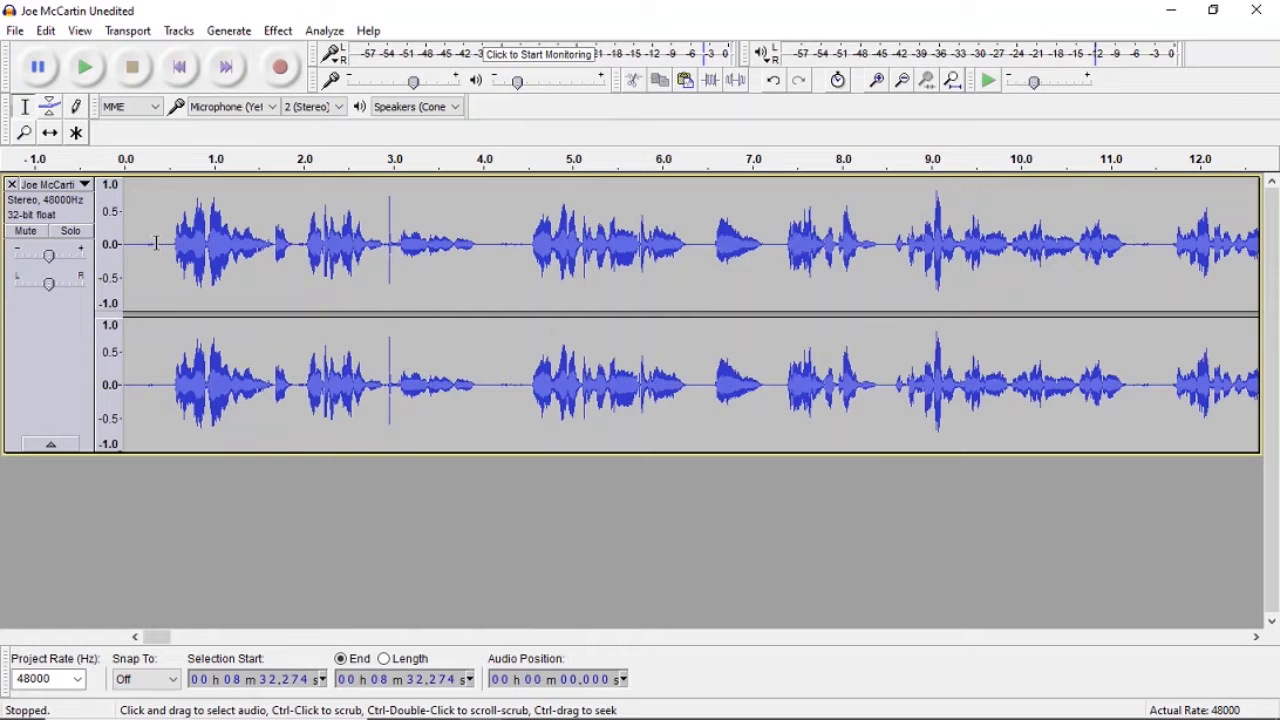
drag(163, 244, 4, 240)
click(153, 244)
click(168, 240)
key(Delete)
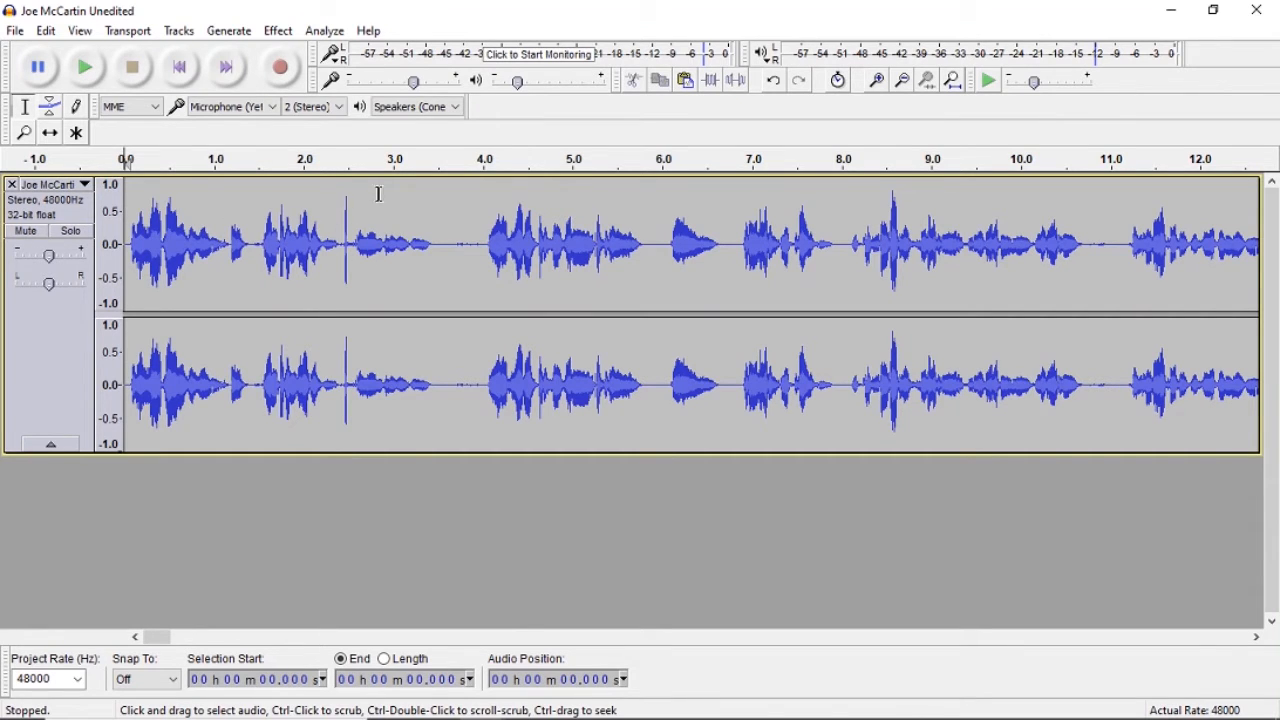
- Locate the narrow spike at about 2.5 seconds and play the recording from about 1.4 seconds to hear it
drag(341, 211, 355, 217)
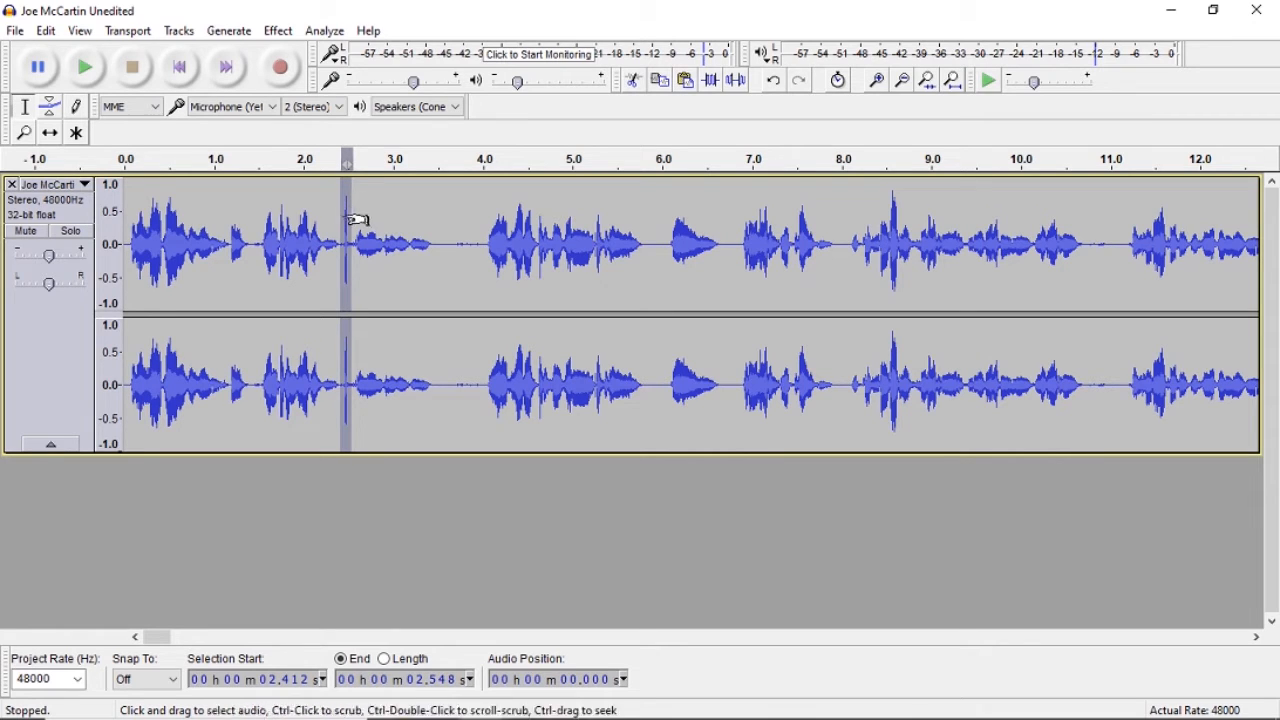
click(370, 240)
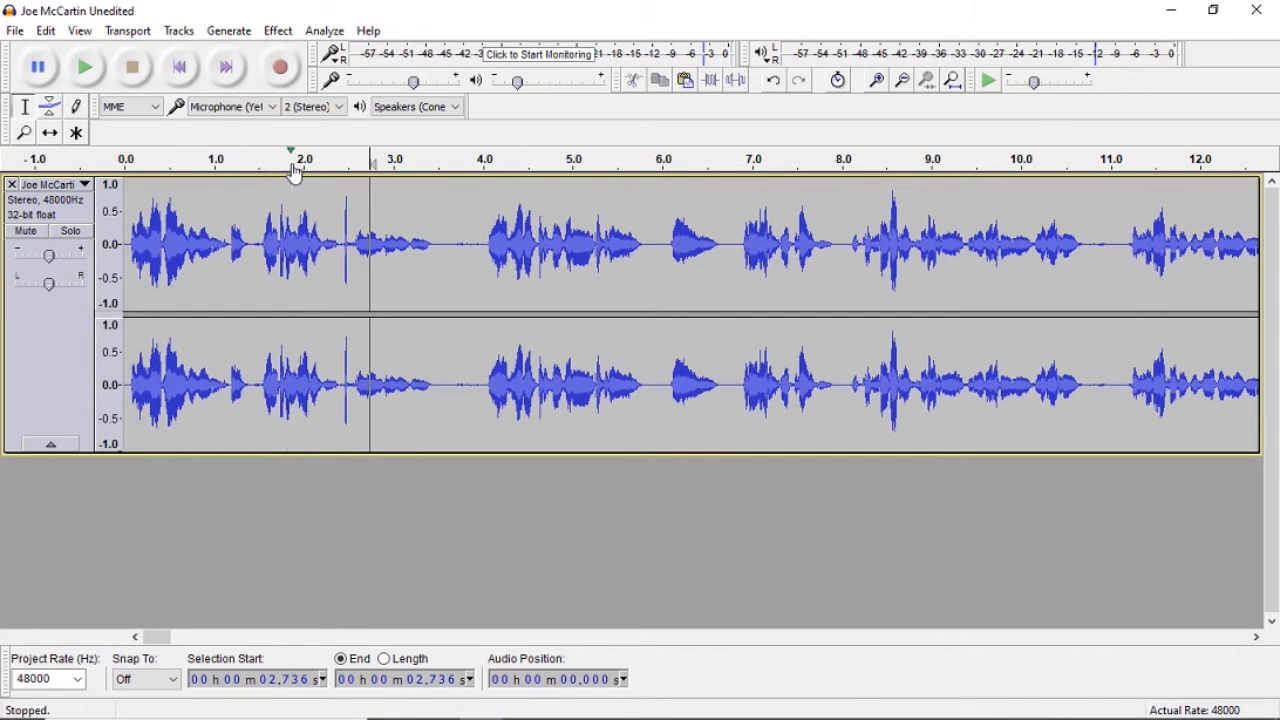
click(253, 160)
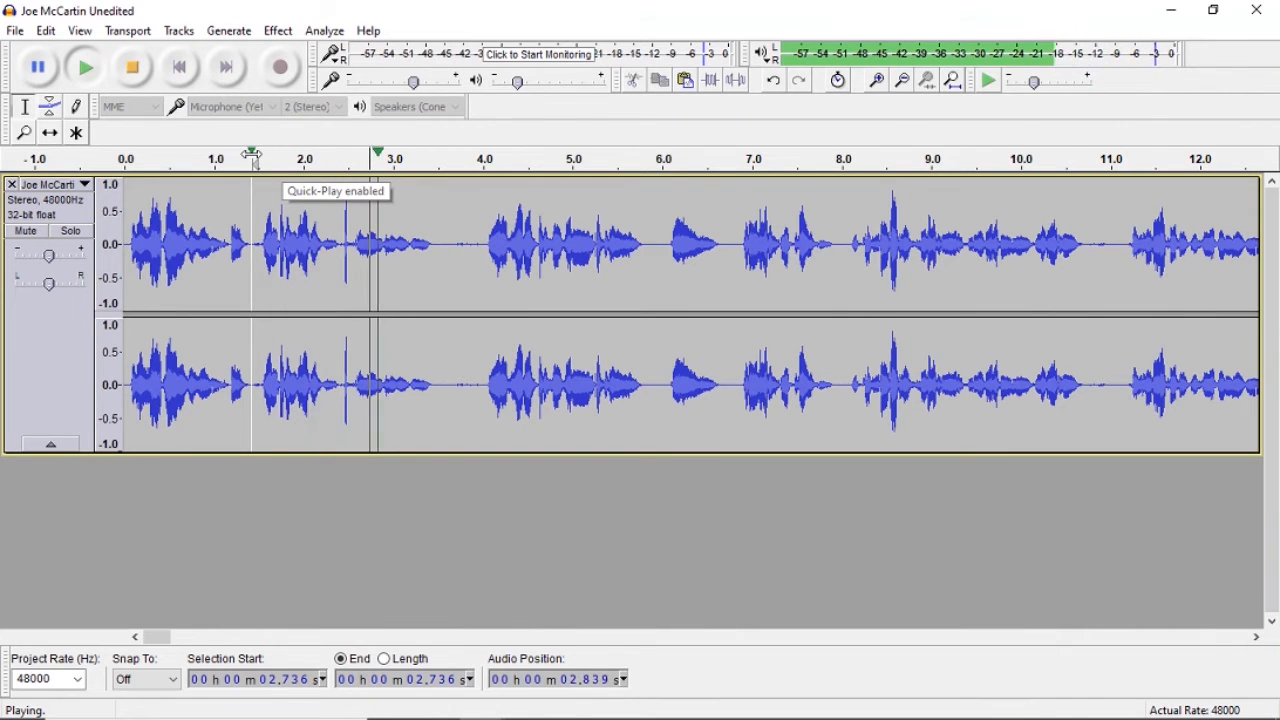
click(132, 68)
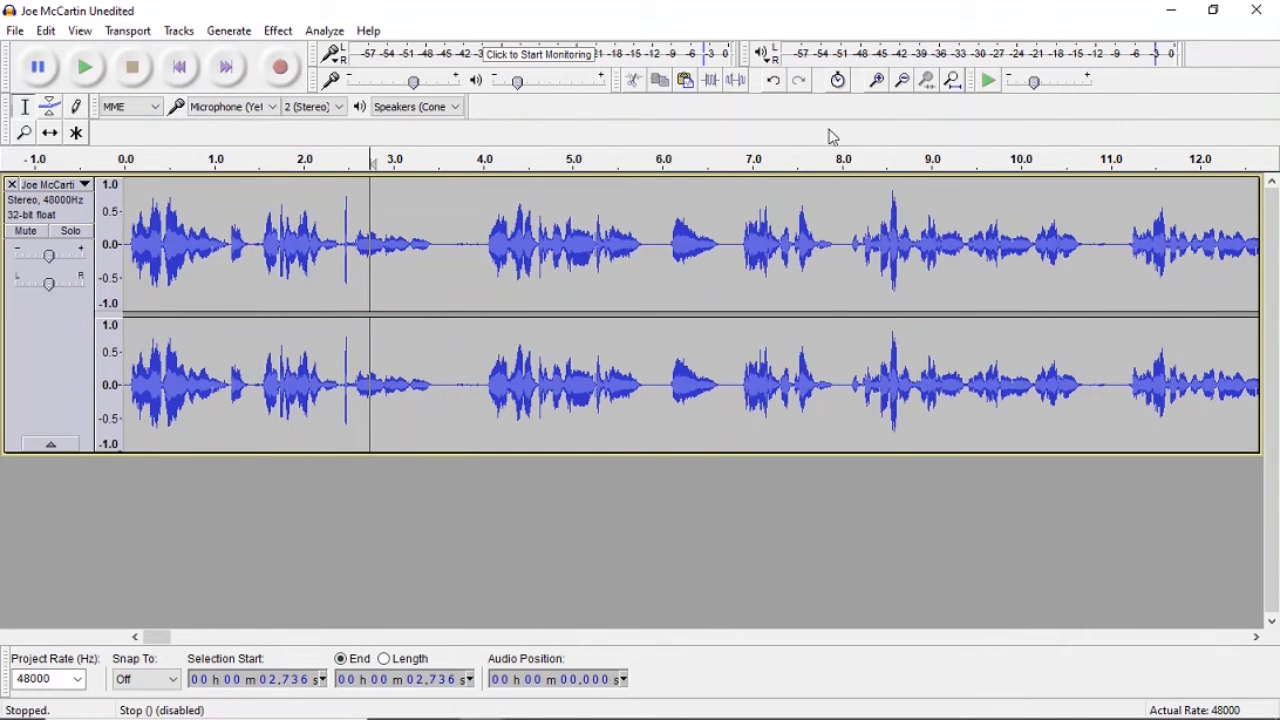
- Delete the spike between about 2.43 and 2.54 seconds and the faint noise in the pause from about 3.47 to 3.90 seconds
click(880, 80)
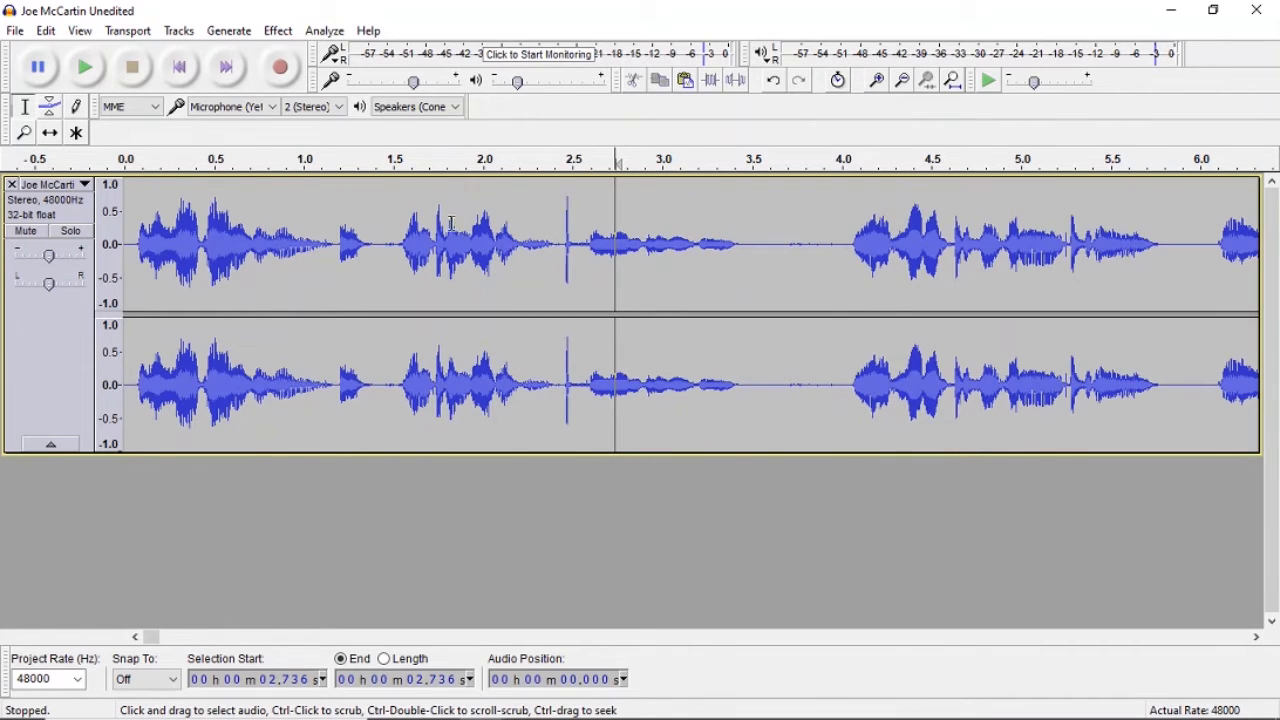
drag(560, 242, 578, 267)
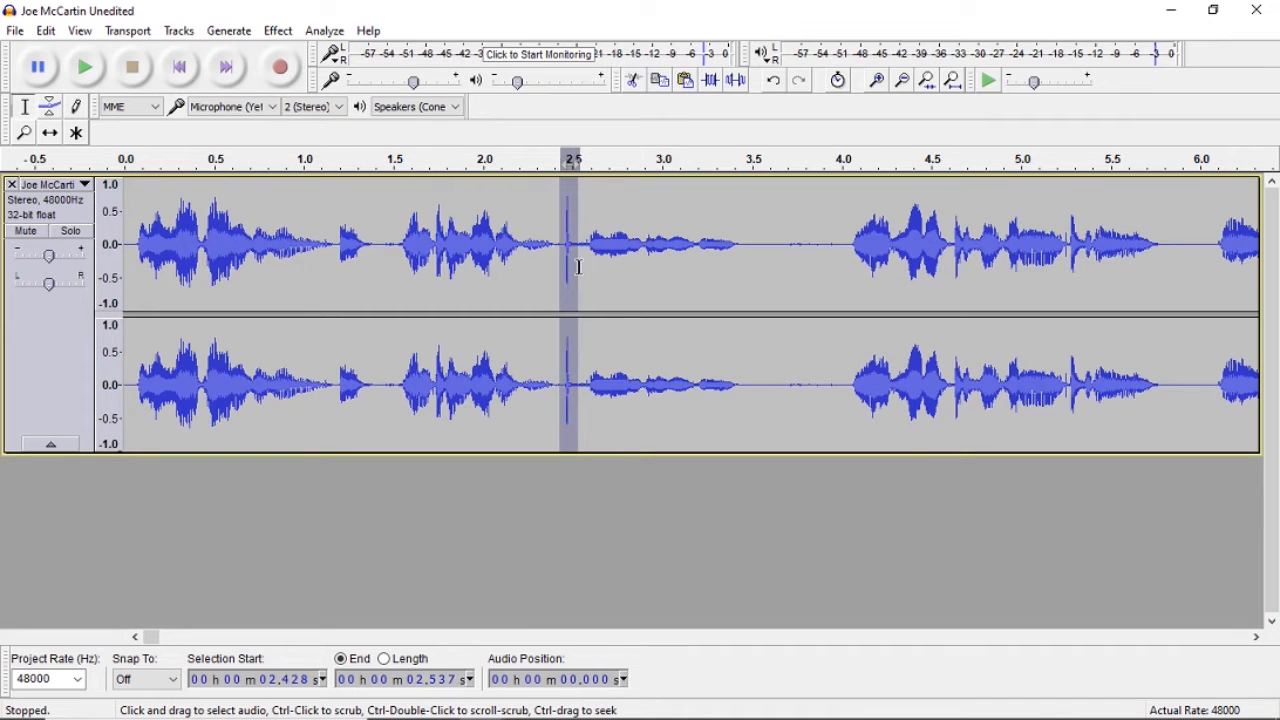
key(Delete)
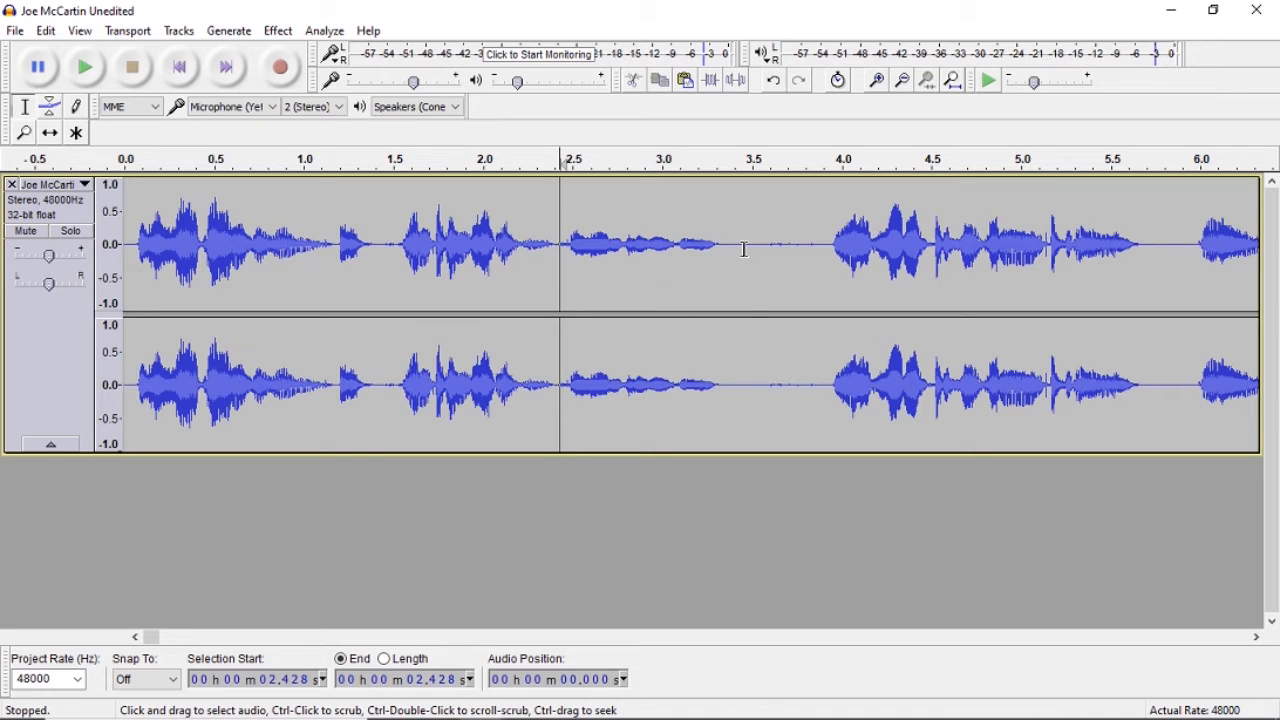
drag(747, 250, 823, 300)
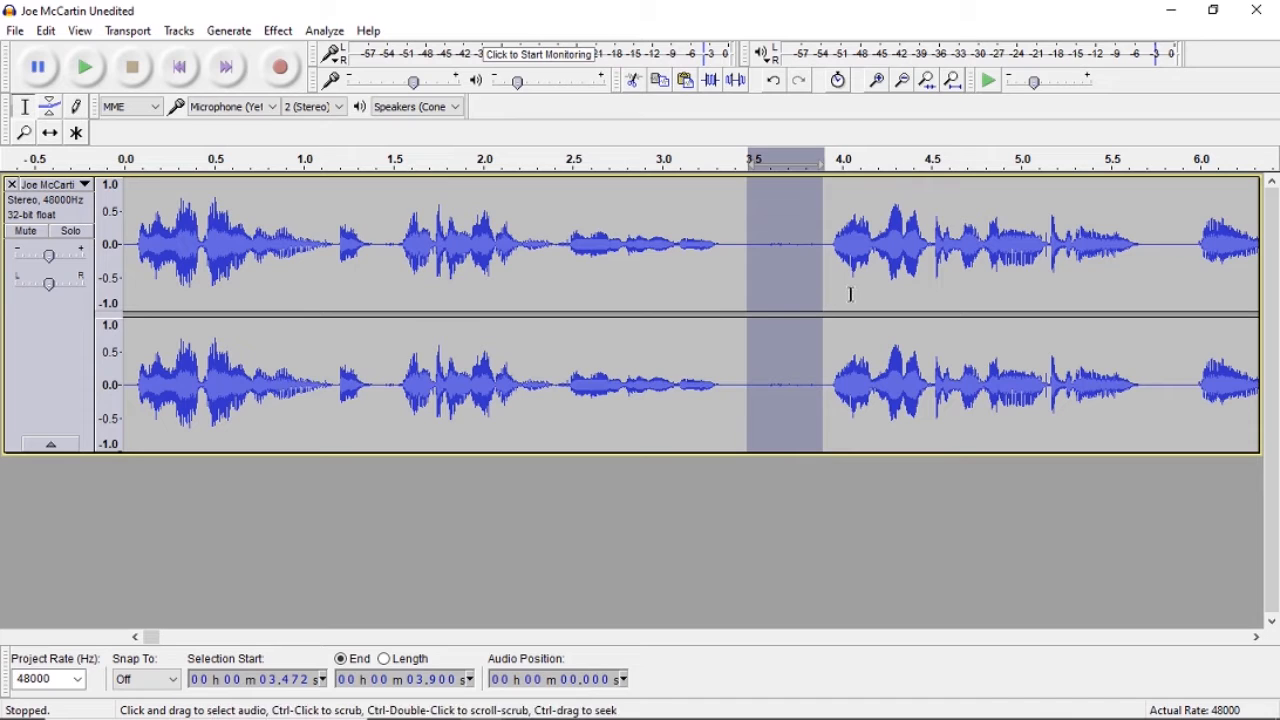
key(Delete)
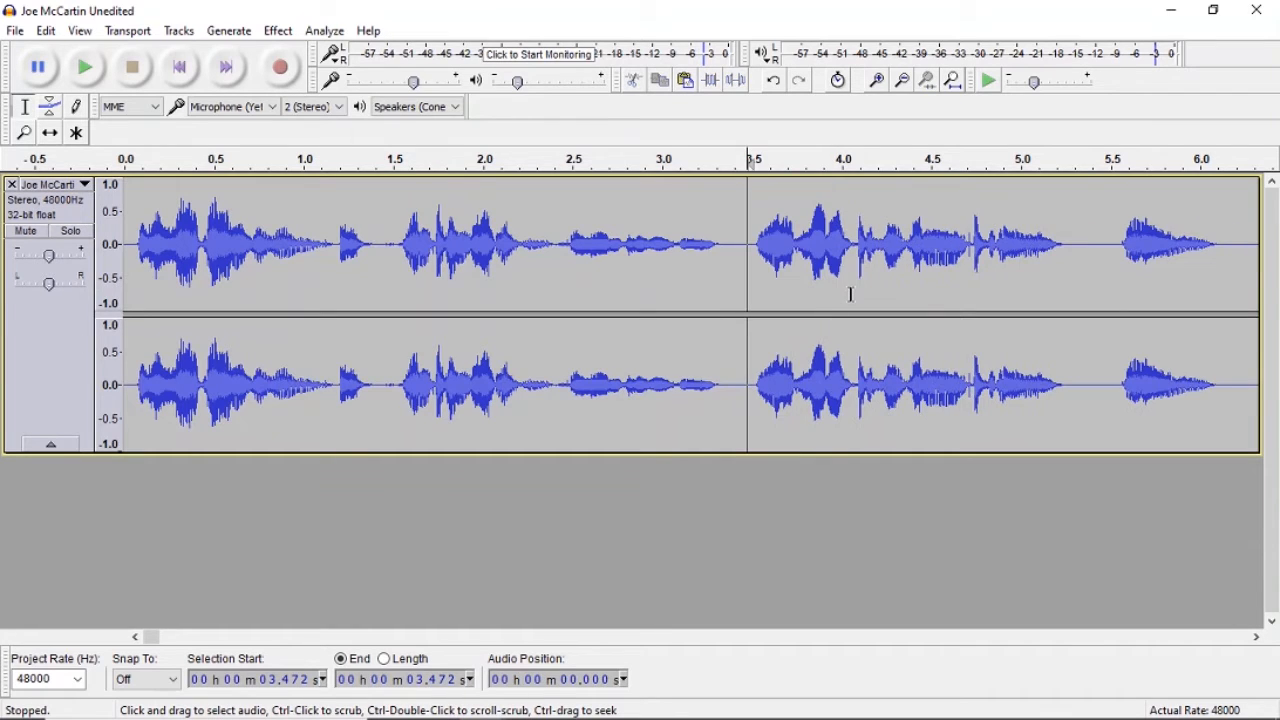
- Play the opening seconds from about 0.6 seconds and again from about 1.15 seconds to check the edited passage
click(235, 149)
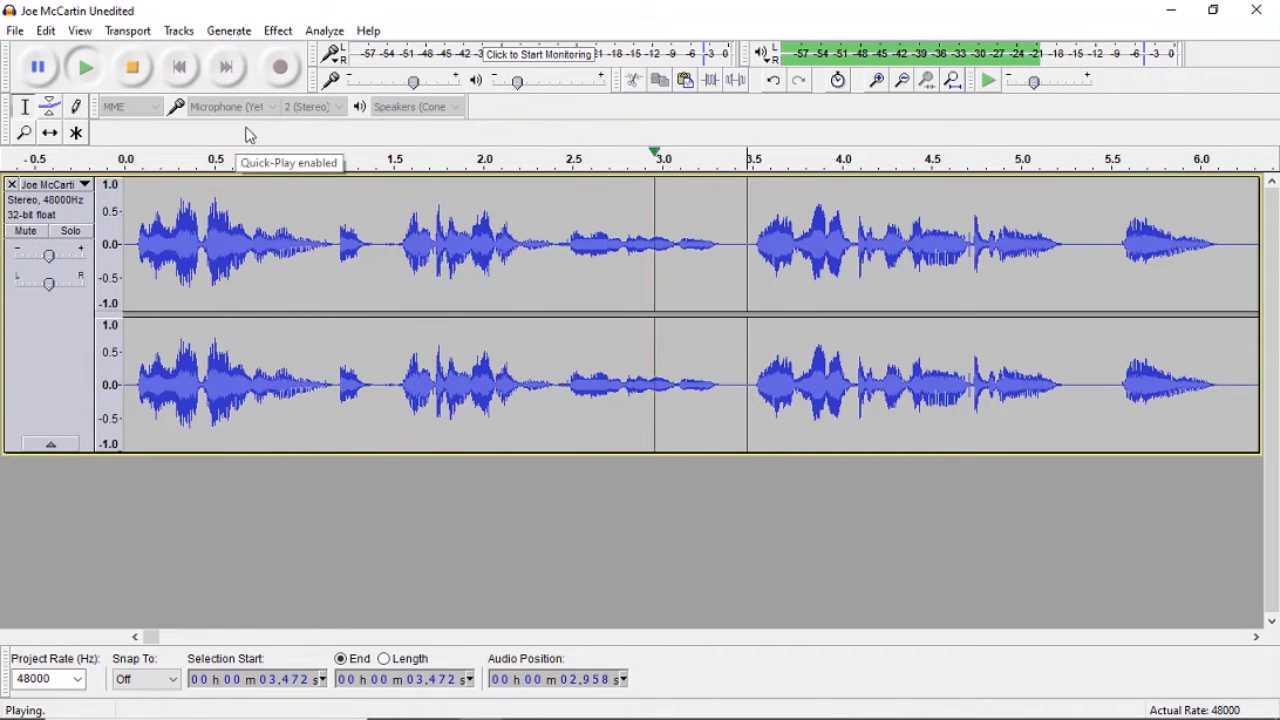
click(140, 78)
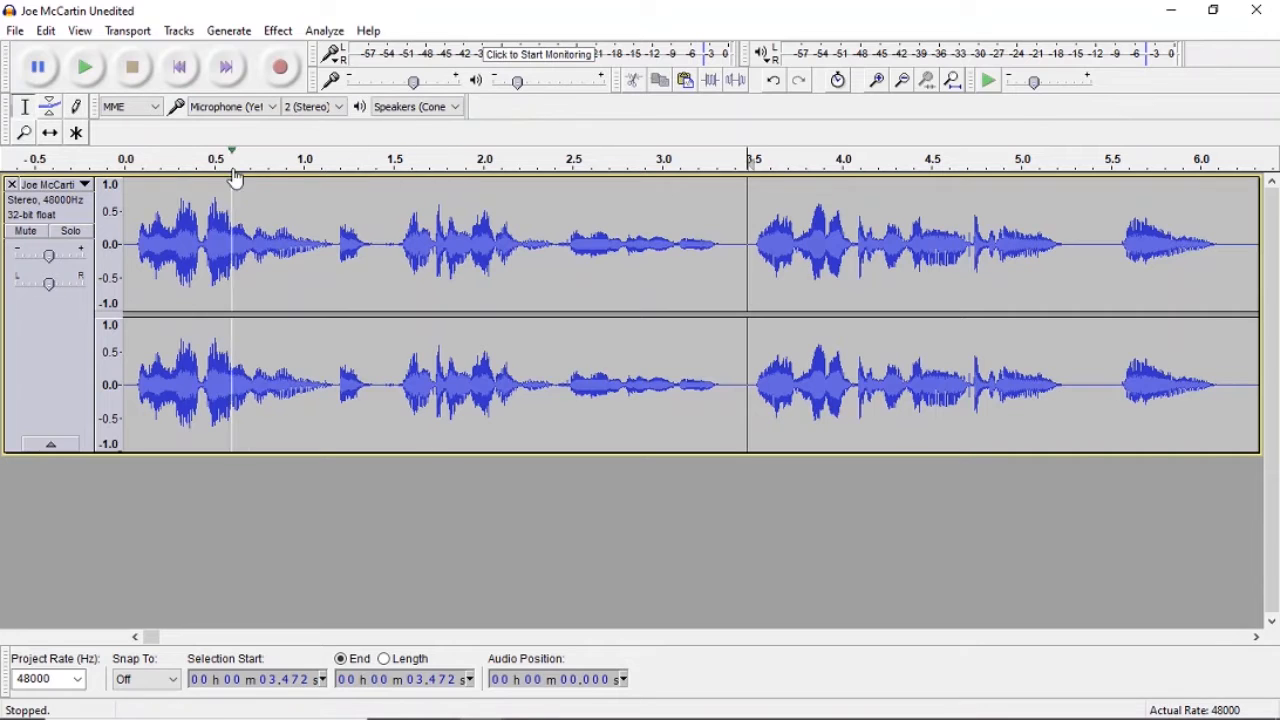
click(331, 164)
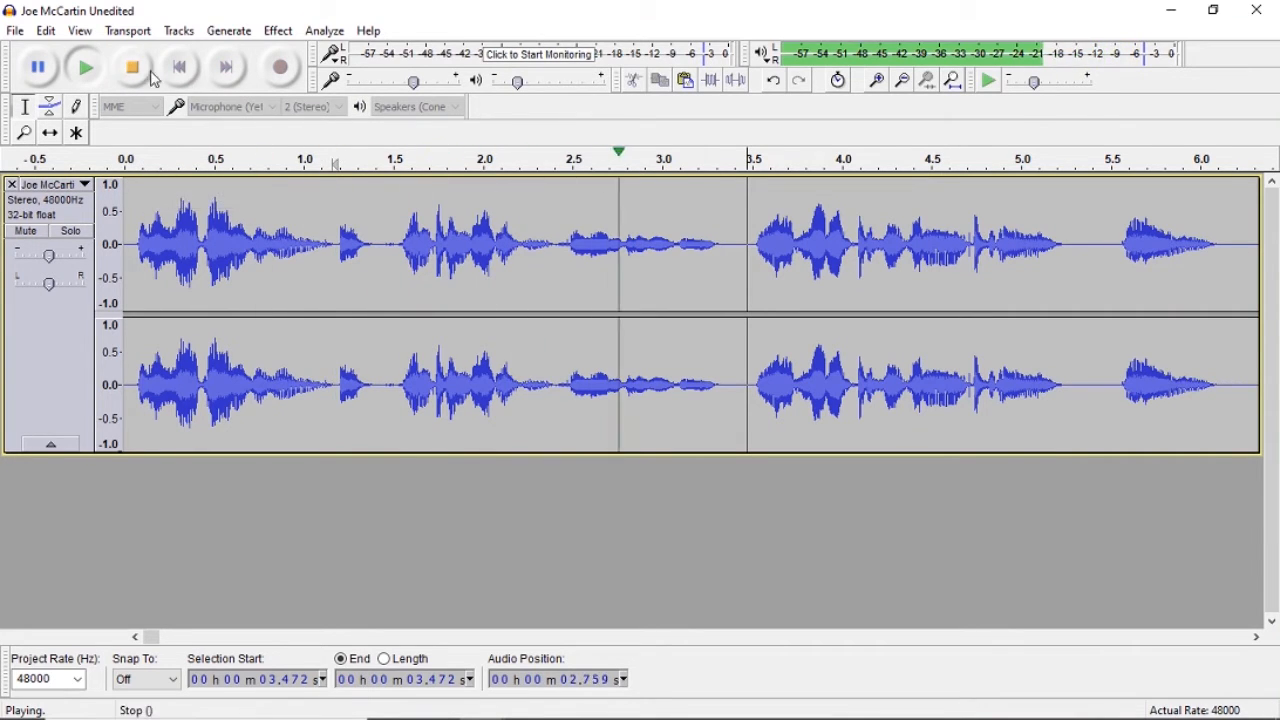
key(space)
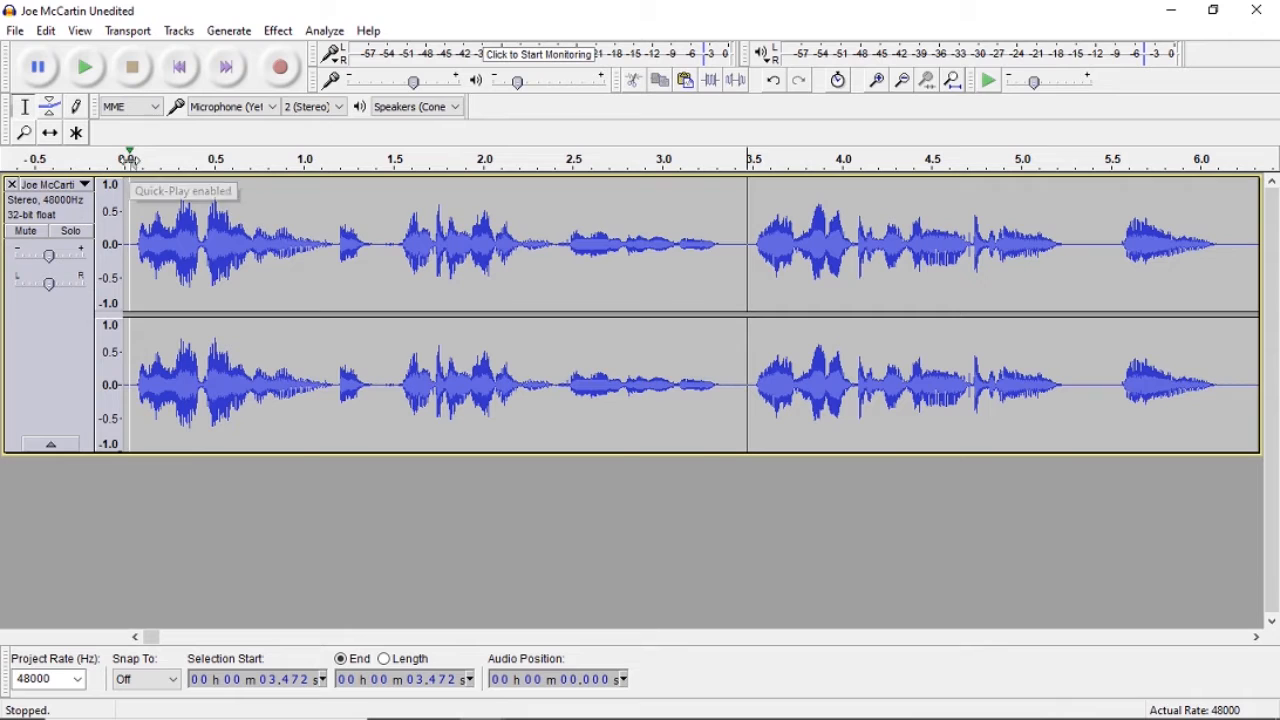
click(90, 76)
click(132, 67)
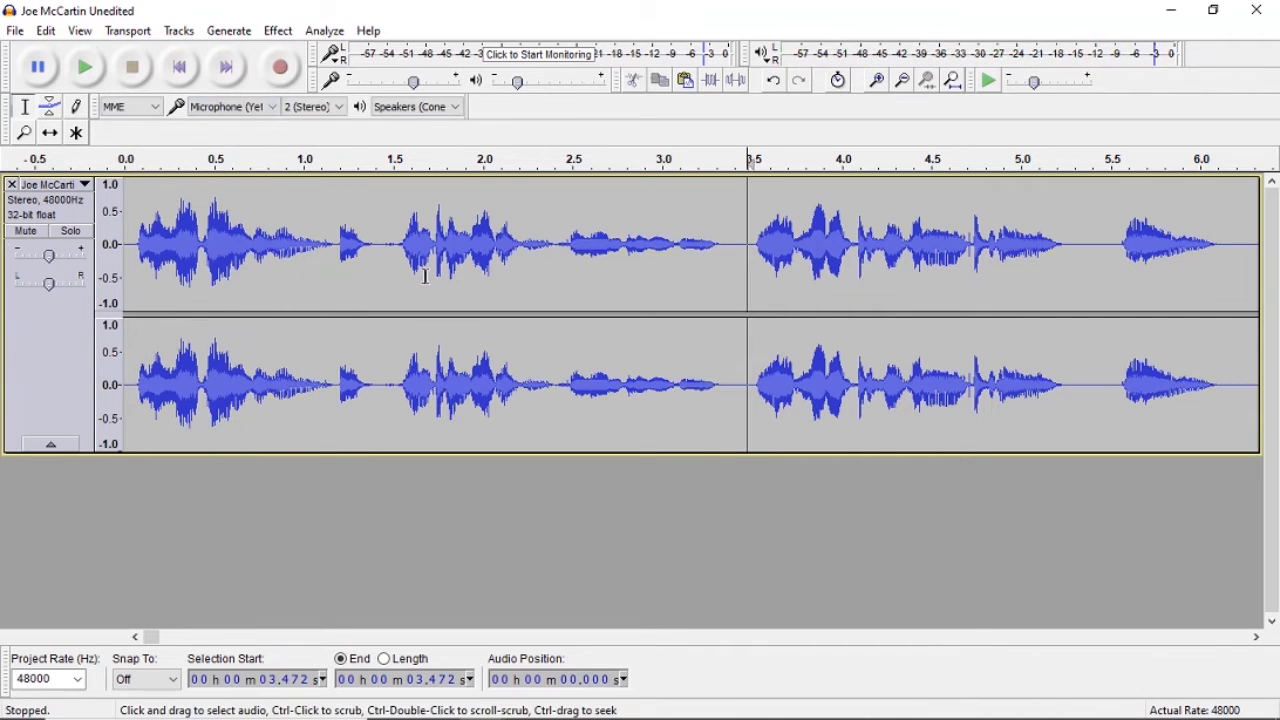
- Play the phrase between about 1.44 and 2.40 seconds and cut it from the recording
drag(383, 240, 556, 306)
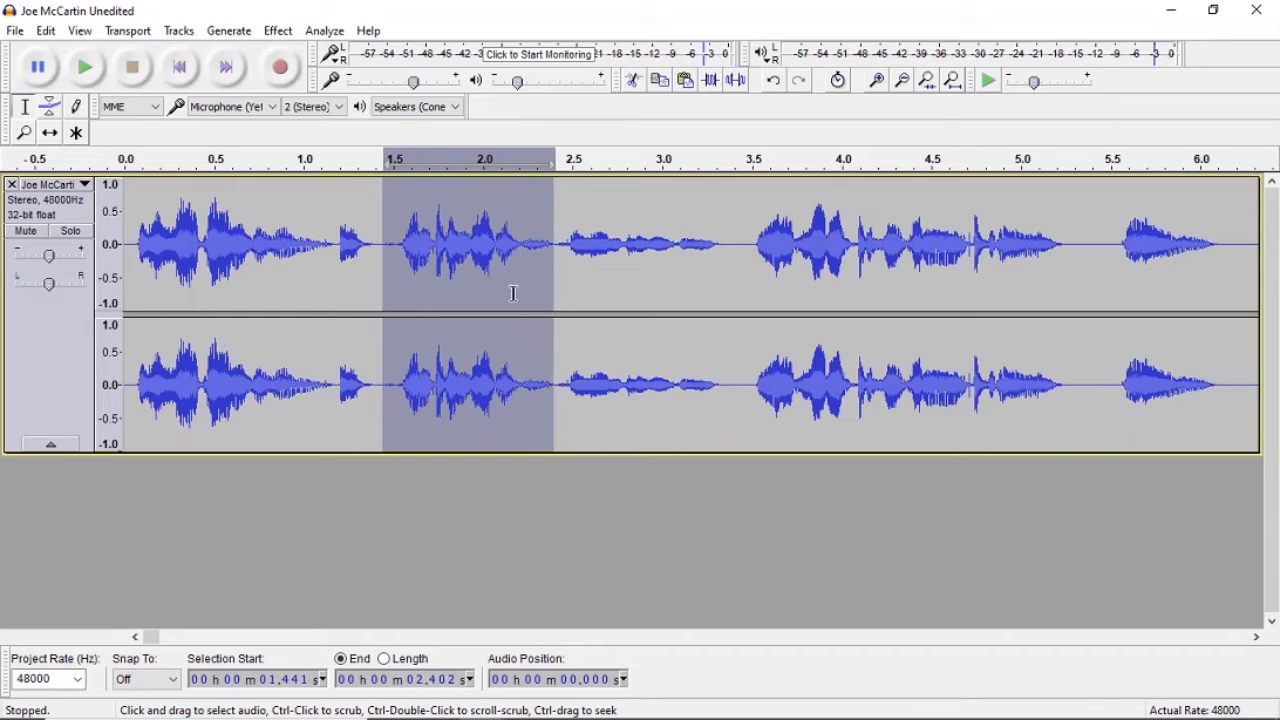
click(86, 70)
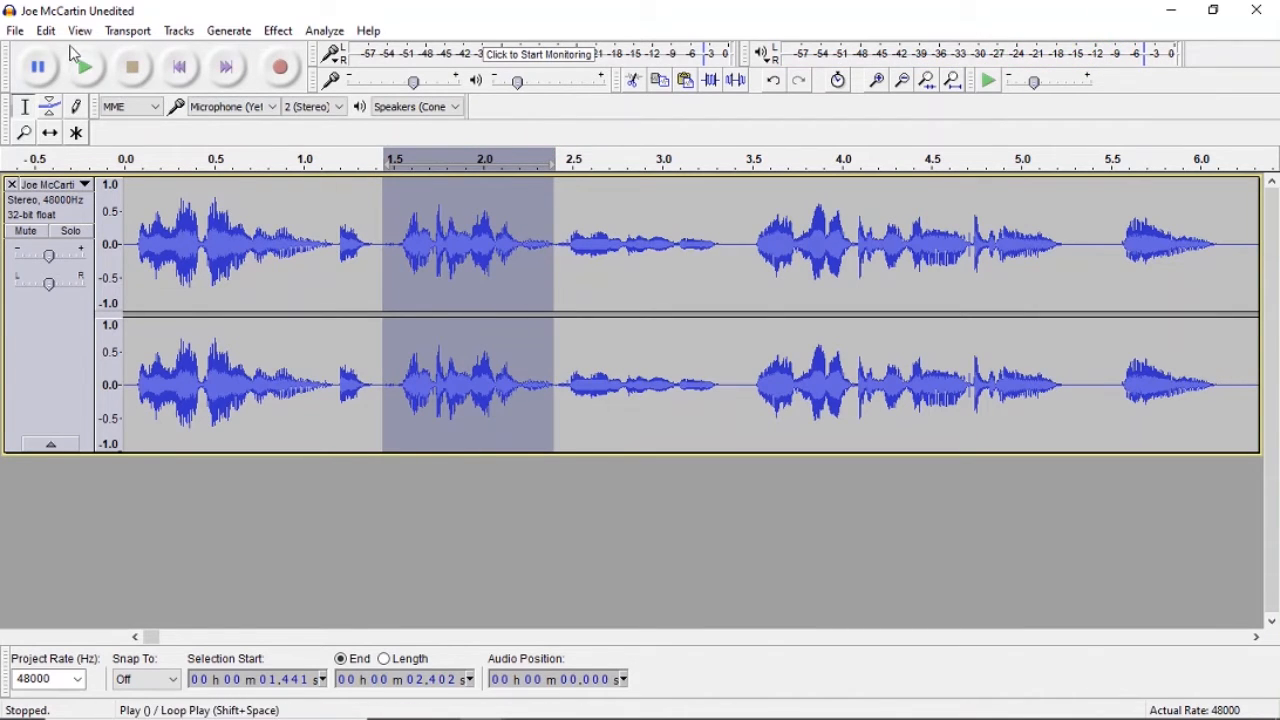
click(46, 31)
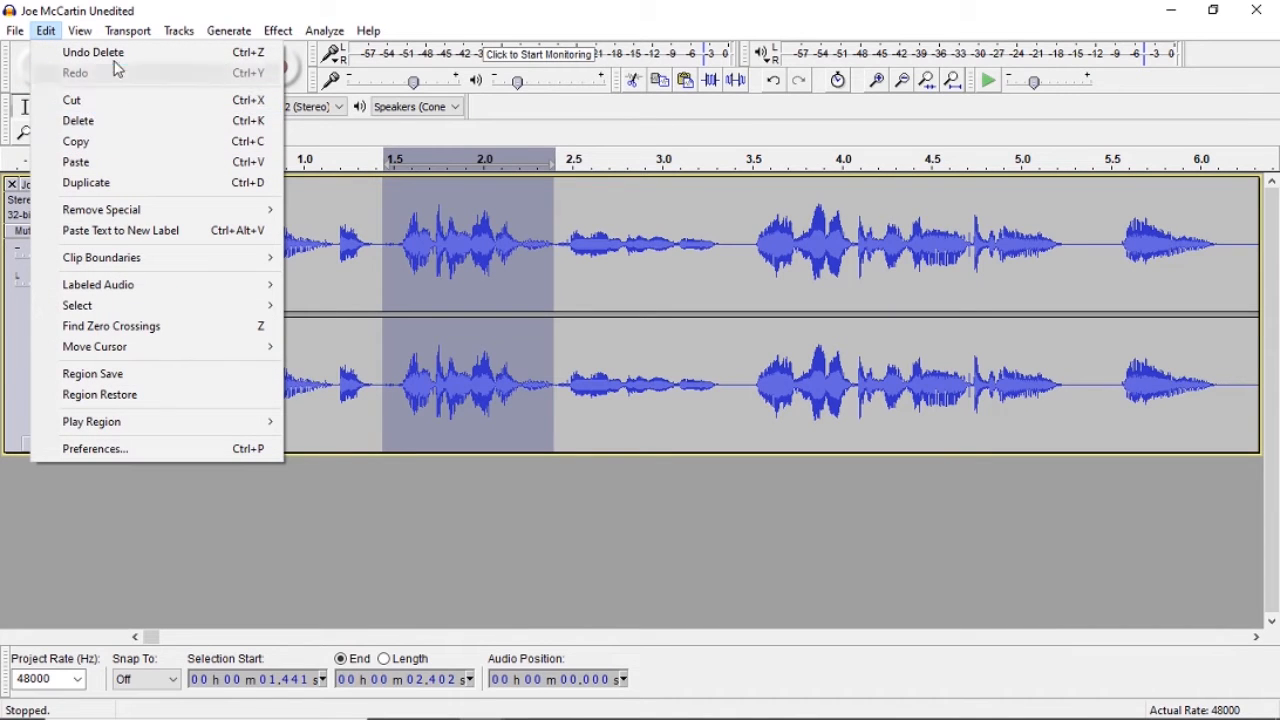
click(550, 4)
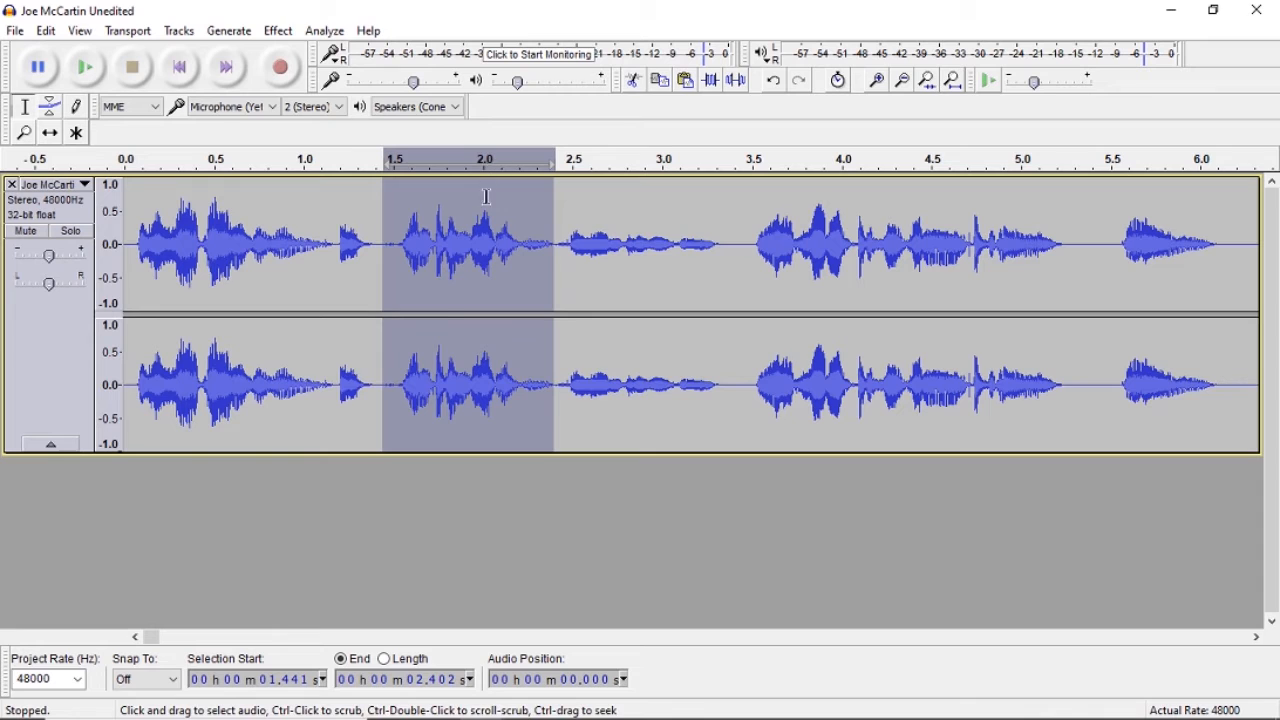
key(Delete)
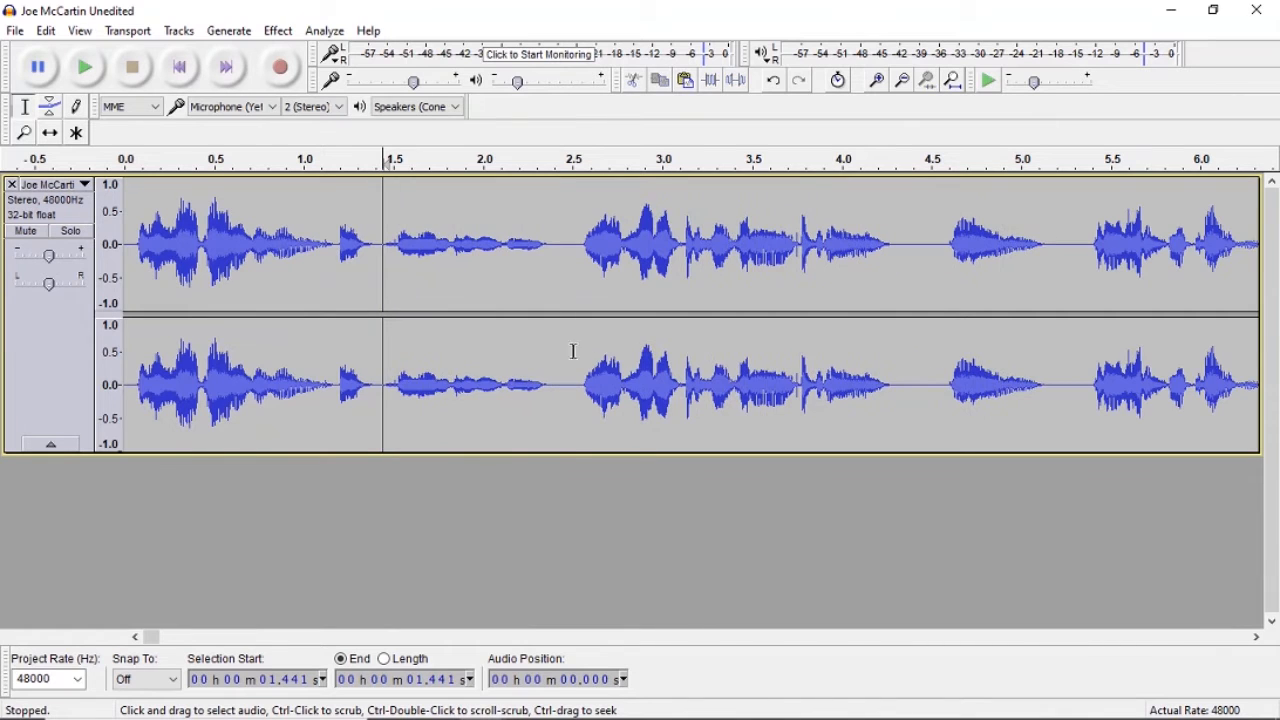
- Try pasting the cut phrase before the first words at about 0.03 seconds, and undo the paste
click(577, 217)
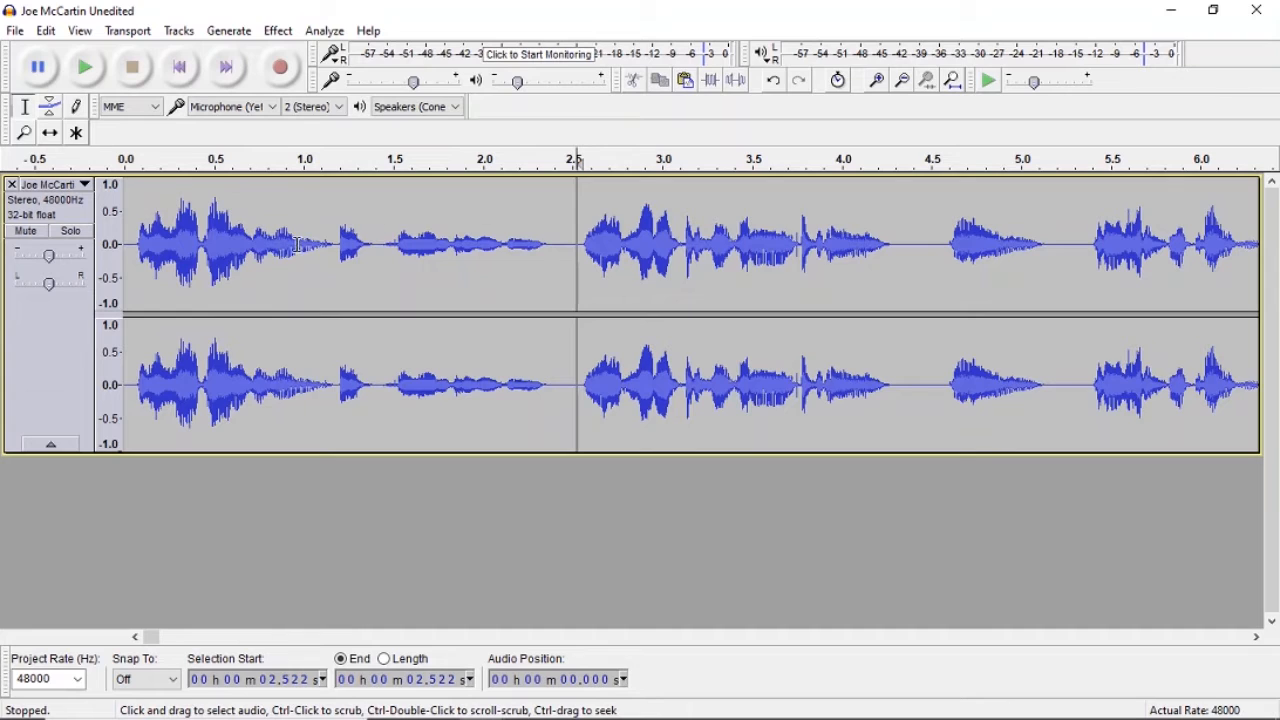
click(130, 245)
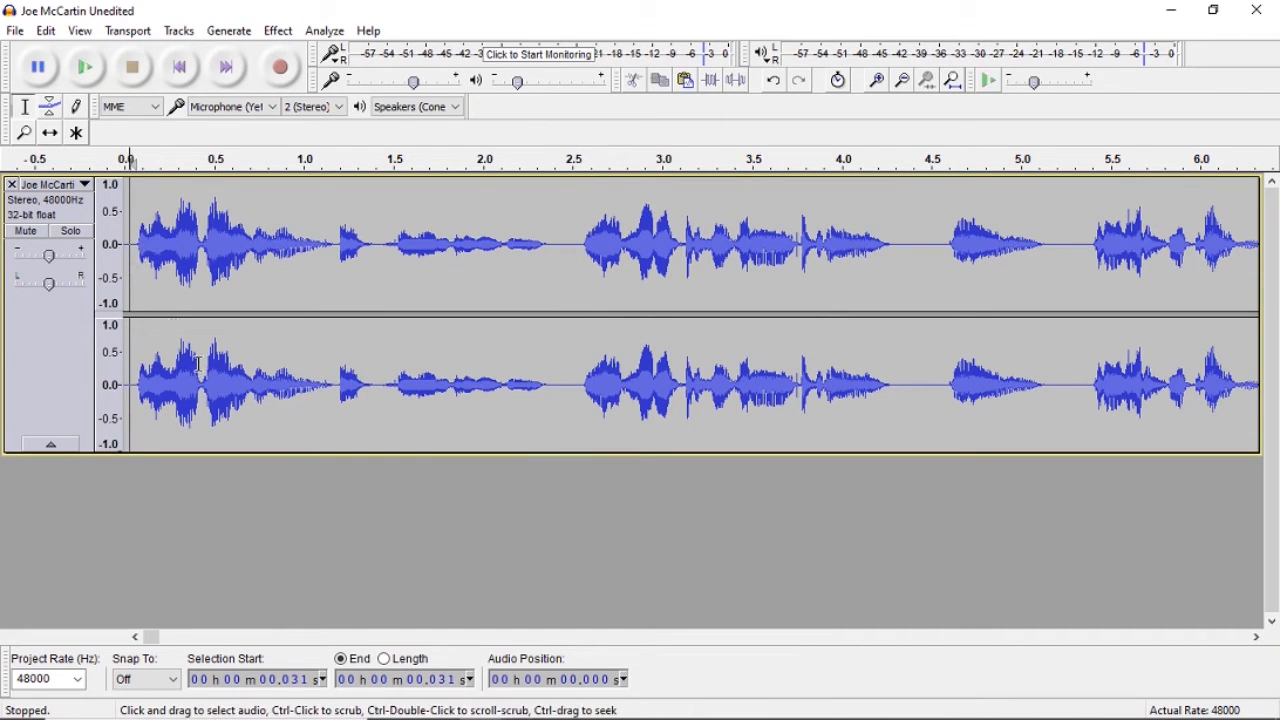
key(ctrl+v)
key(ctrl+z)
key(ctrl+v)
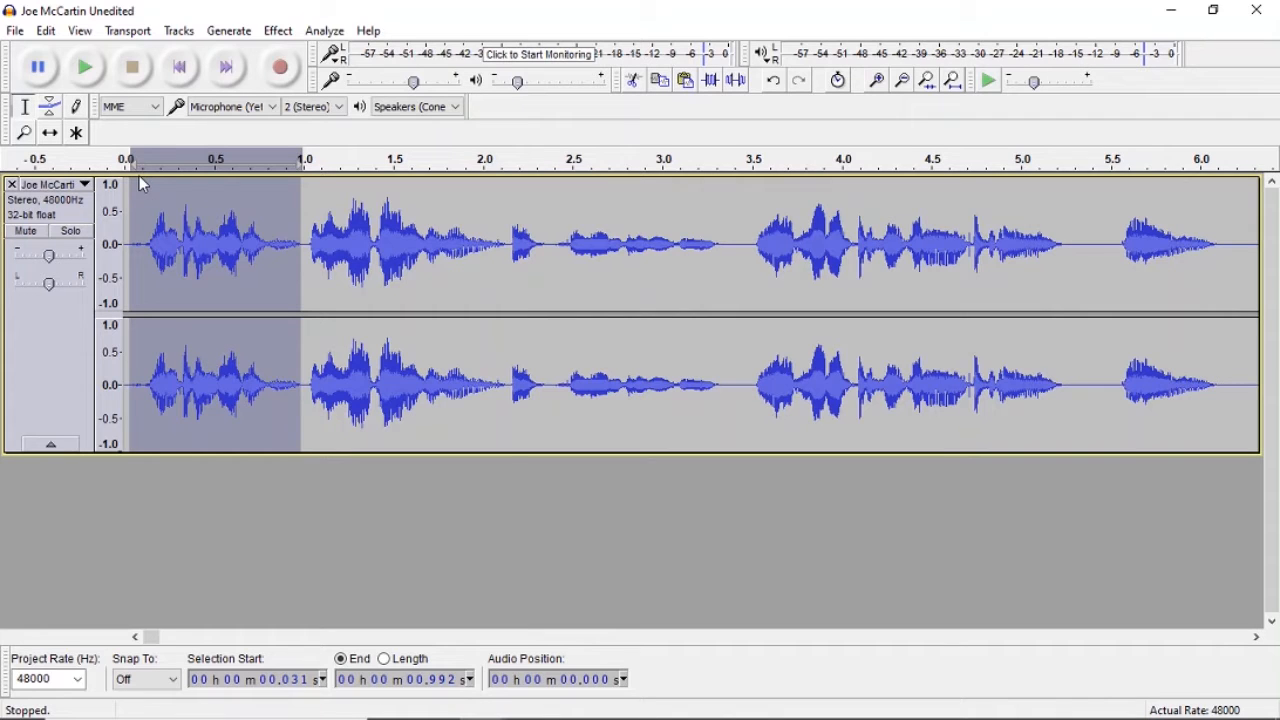
key(ctrl+z)
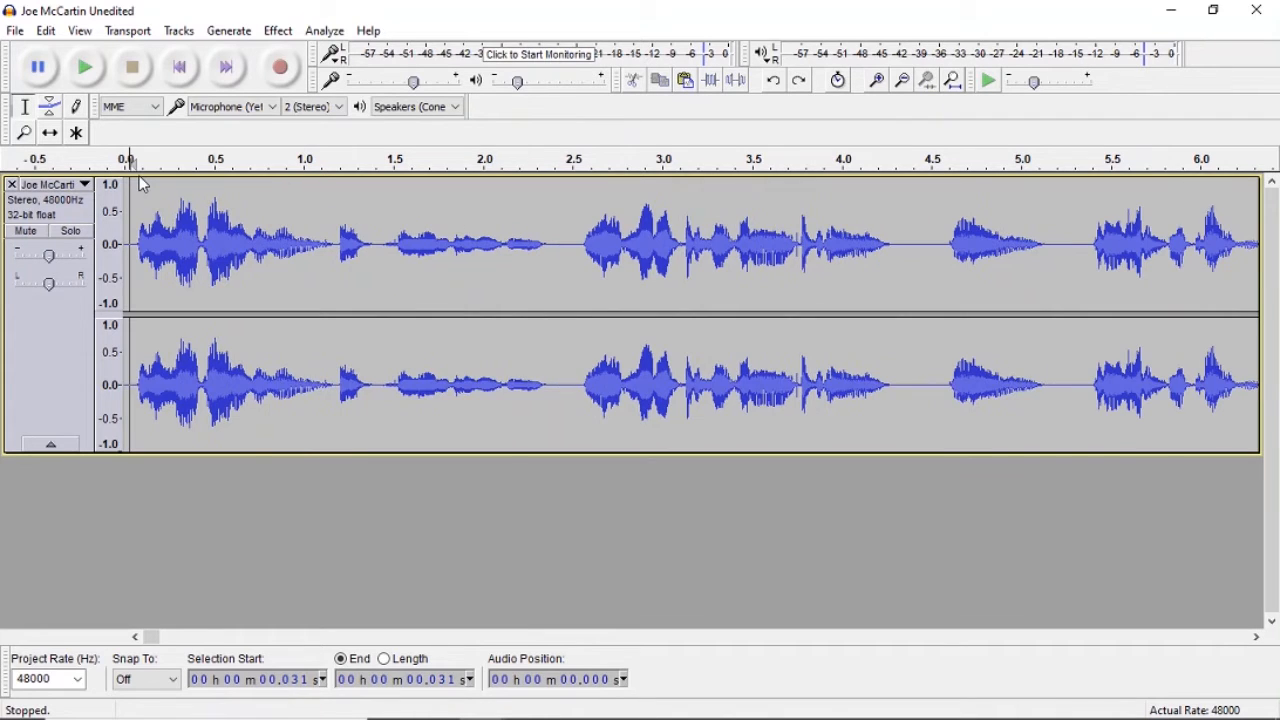
- Try the cut phrase at about 4.39 seconds with playback from about 3.5 seconds, and undo both the paste and the cut
click(911, 239)
key(ctrl+v)
click(760, 162)
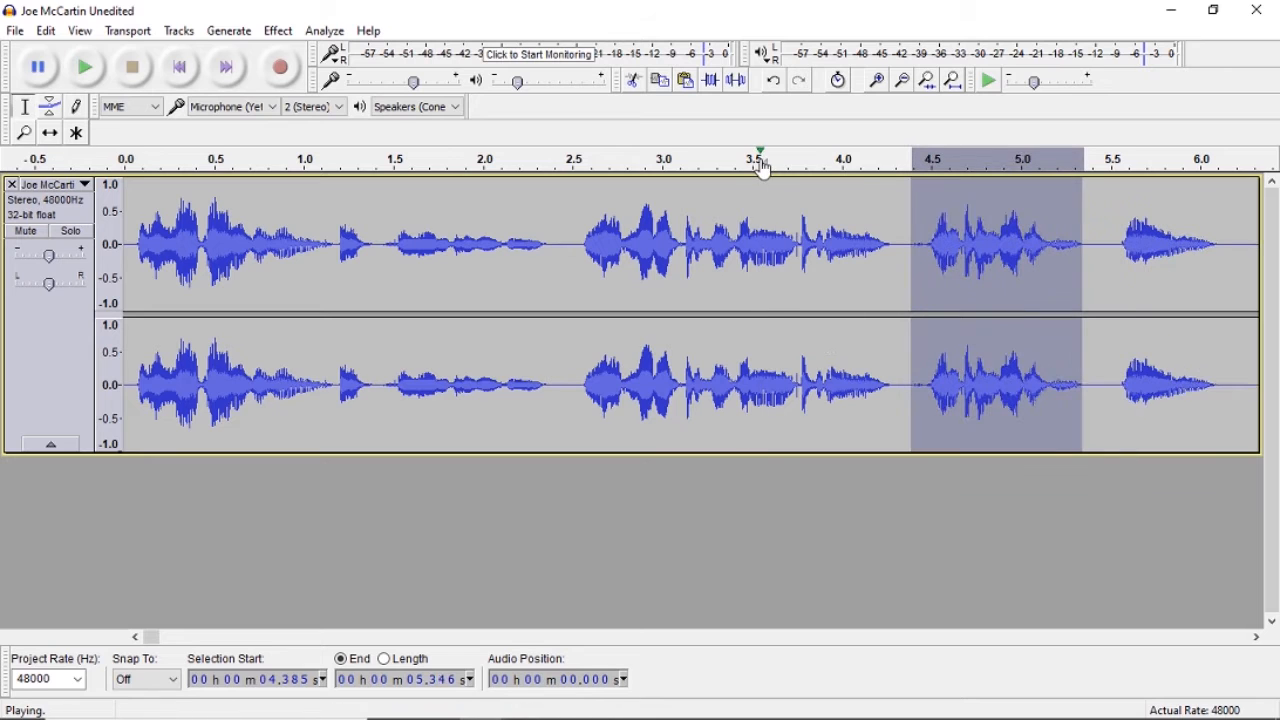
click(760, 163)
click(748, 165)
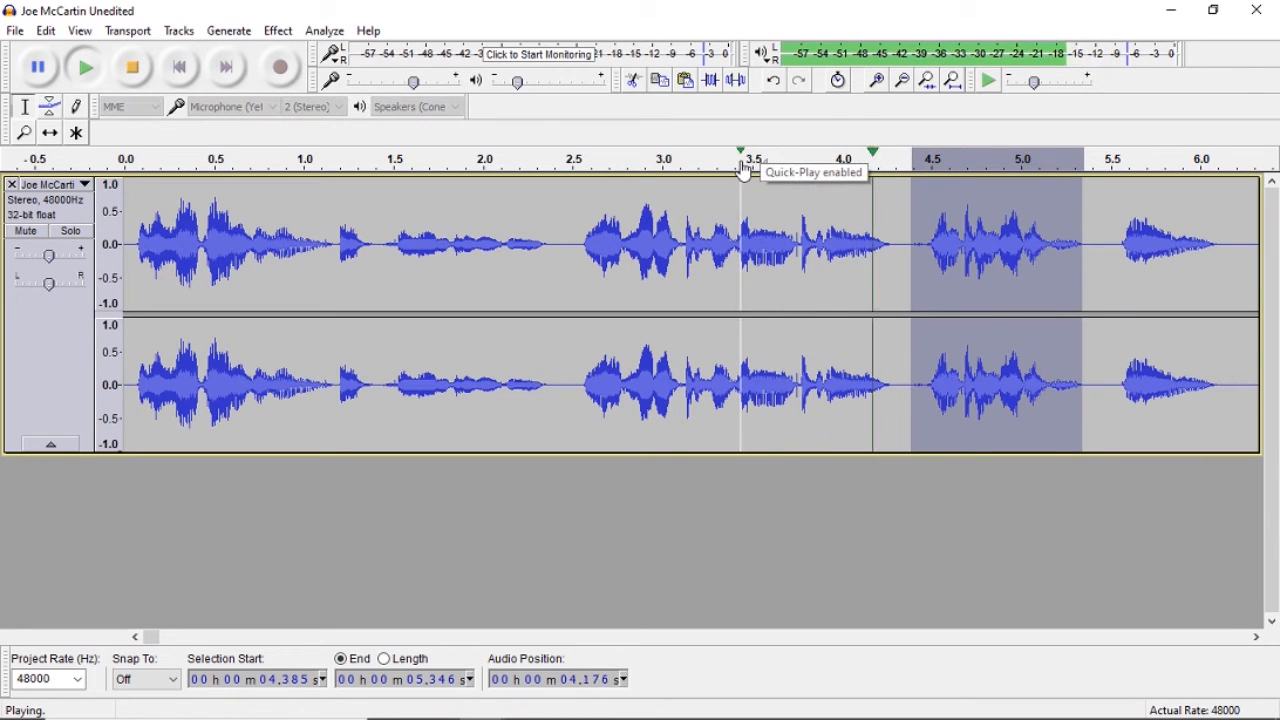
click(147, 76)
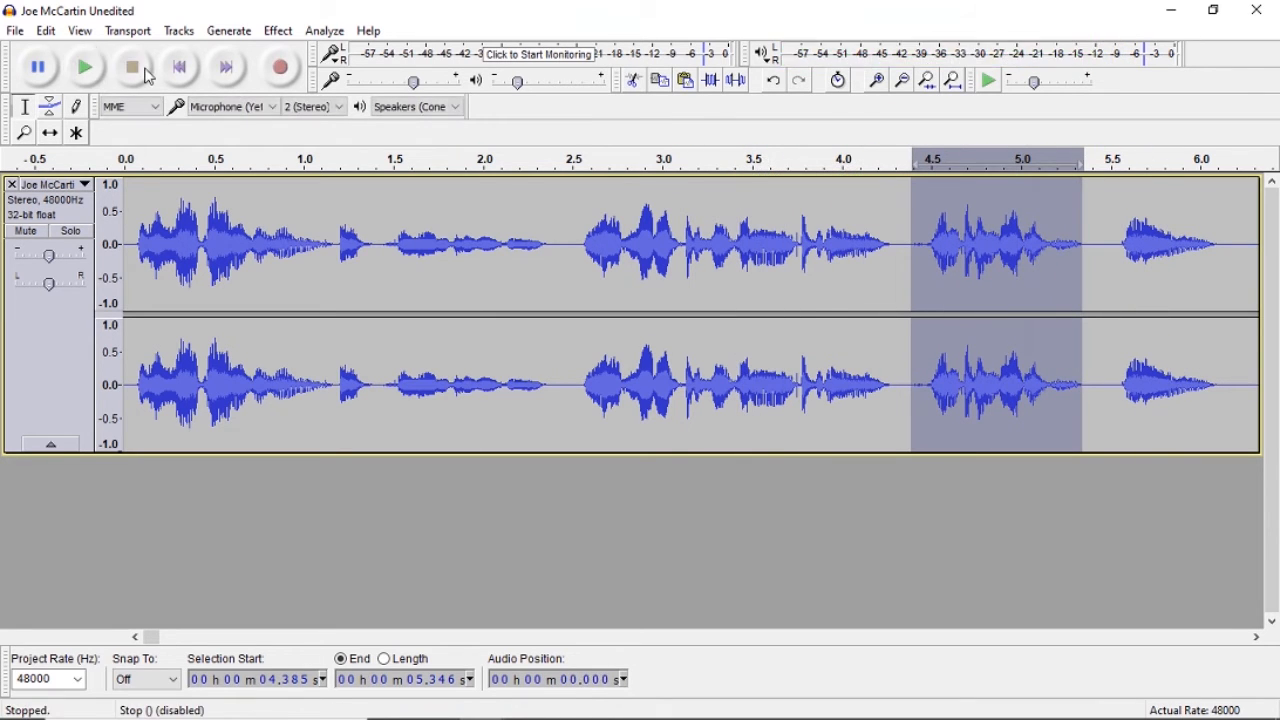
key(ctrl+z)
key(ctrl+z)
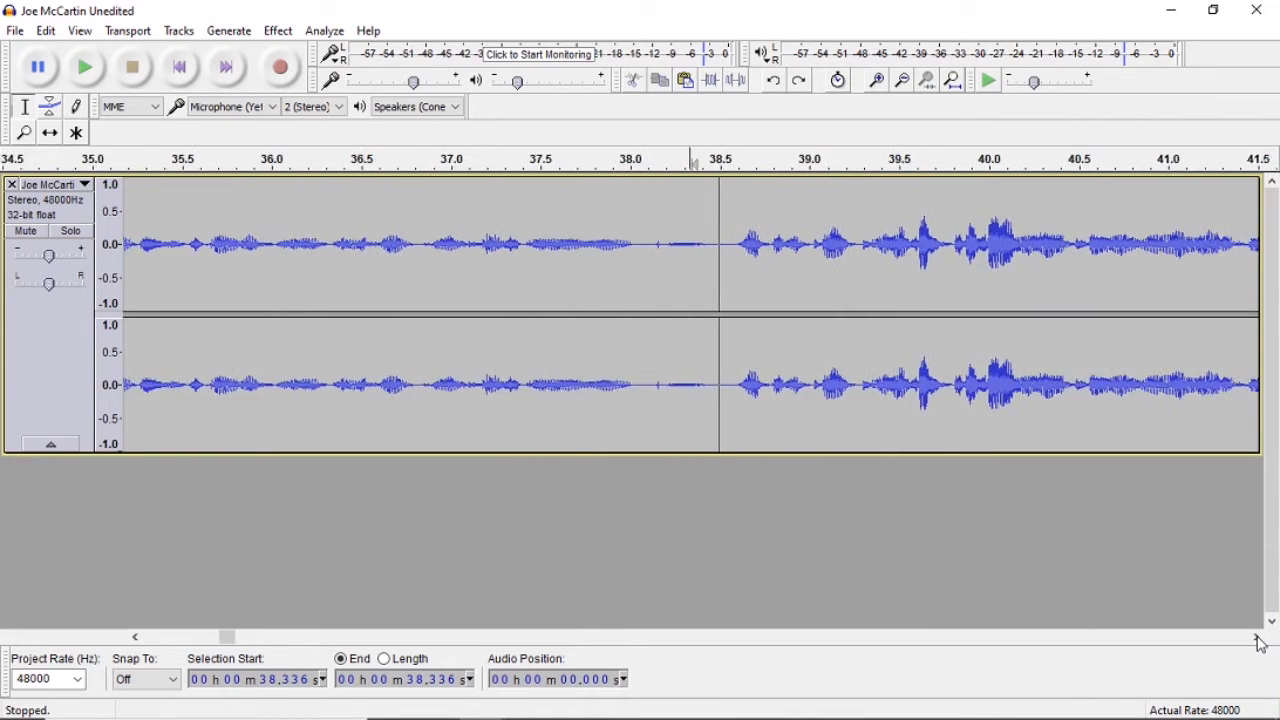
- Play the faint noise between about 37.96 and 38.34 seconds, and delete it from the pause
click(1257, 638)
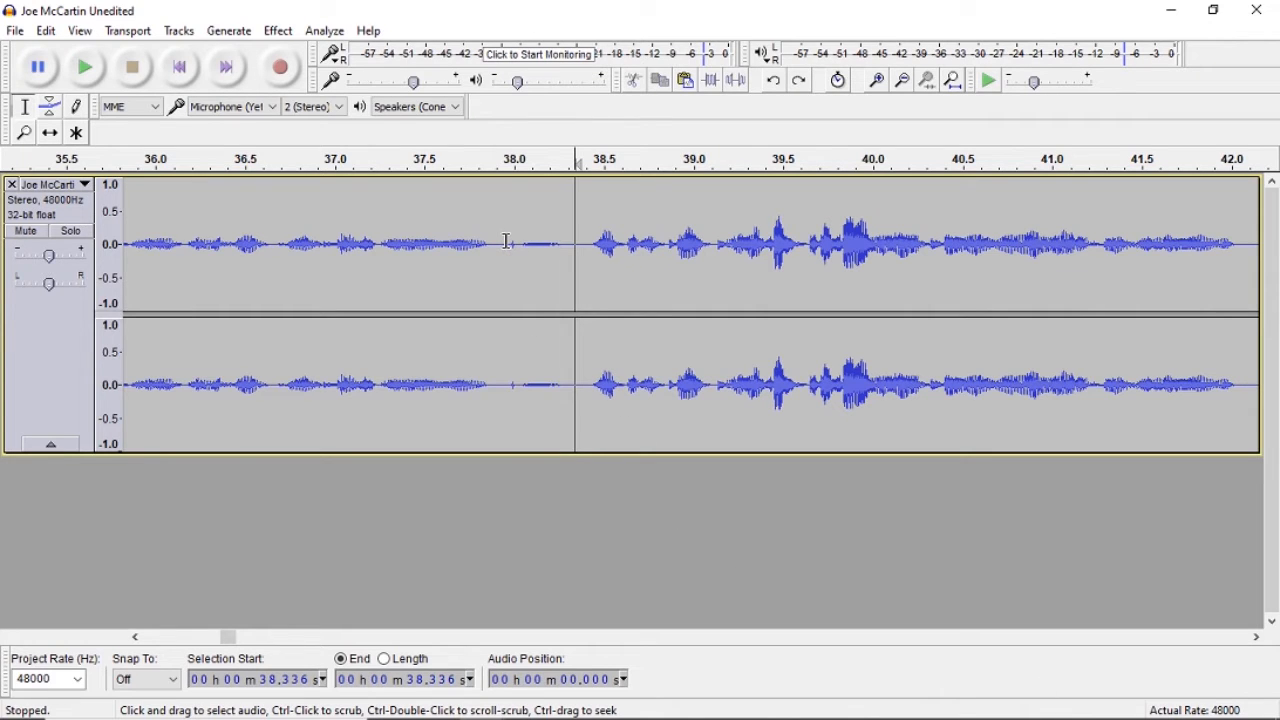
drag(507, 241, 576, 292)
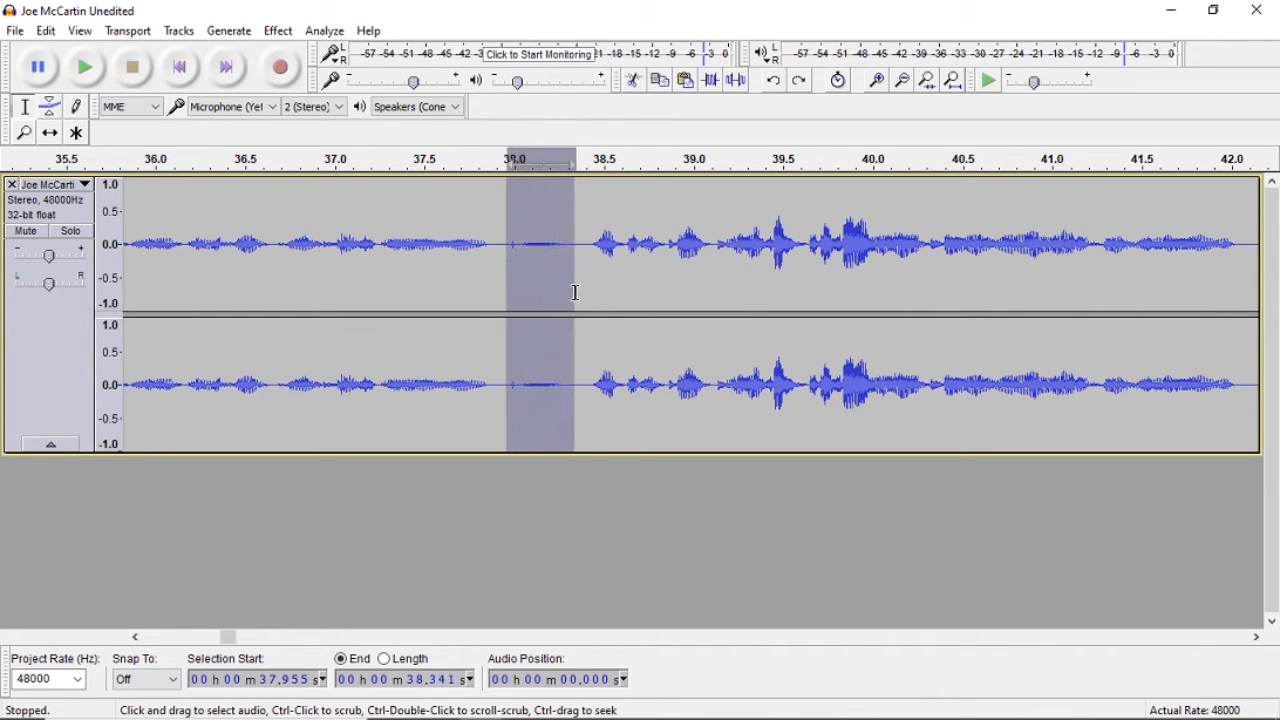
drag(510, 240, 577, 293)
click(104, 67)
key(Delete)
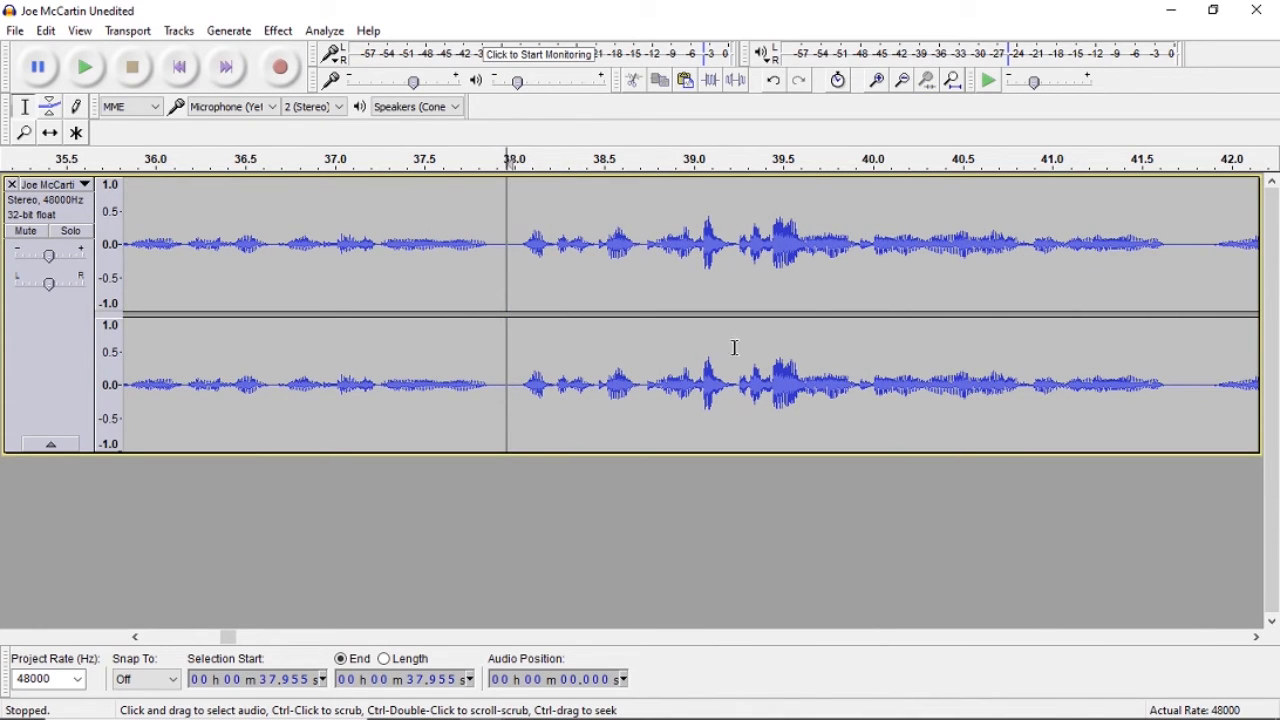
- Play from the cut at about 37.96 seconds and from about 38.7 seconds to check the speech after it
click(89, 73)
click(131, 71)
click(643, 160)
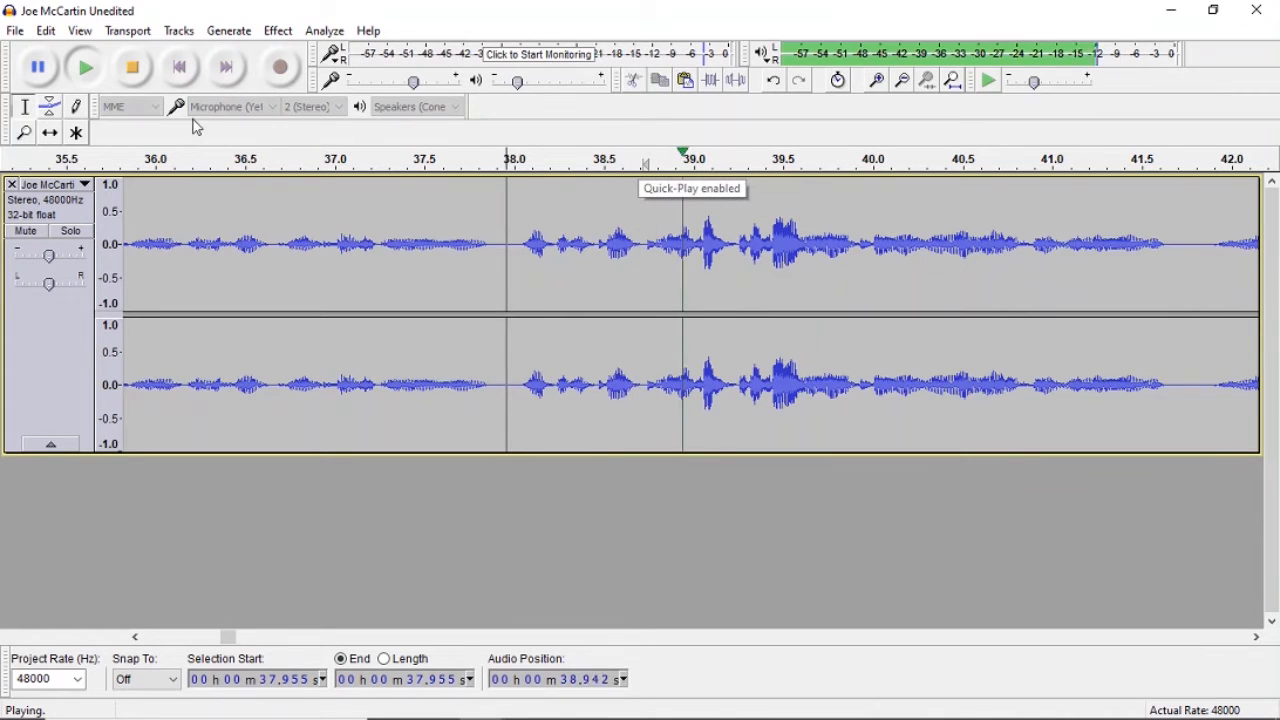
click(134, 72)
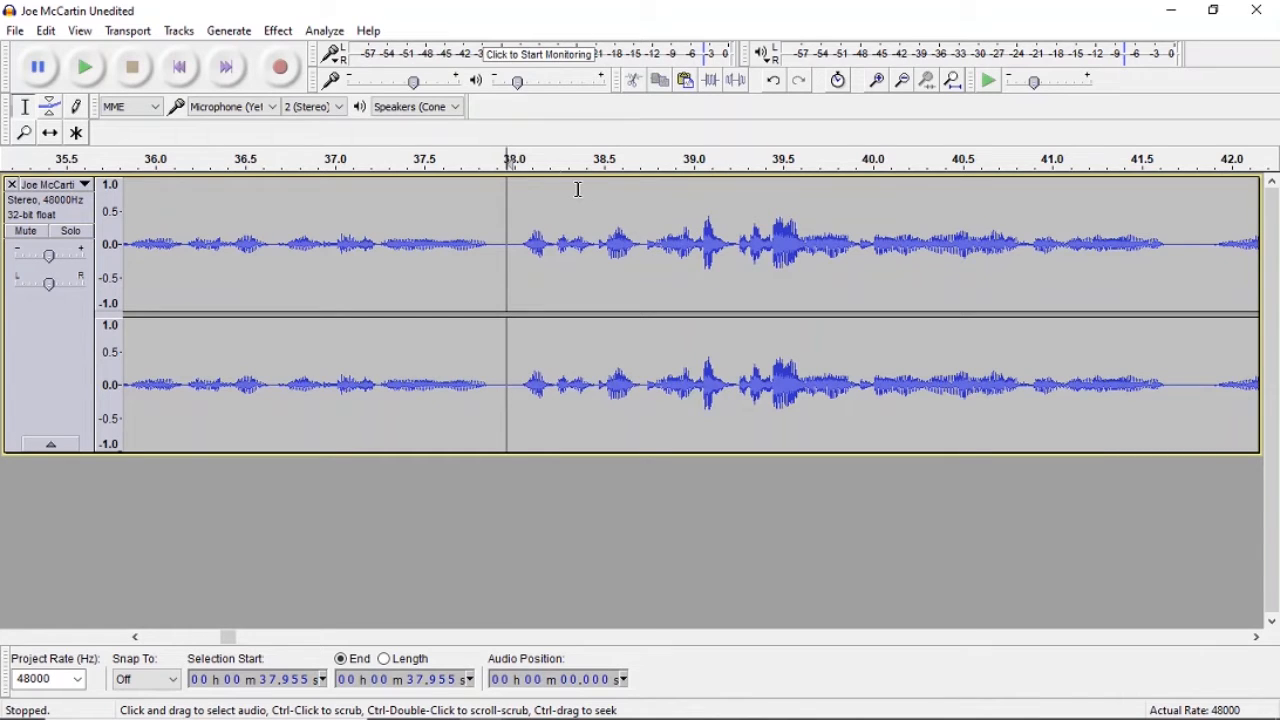
- Play the speech from about 38.73, 38.09 and 39.0 seconds to find where the unwanted words end
click(645, 244)
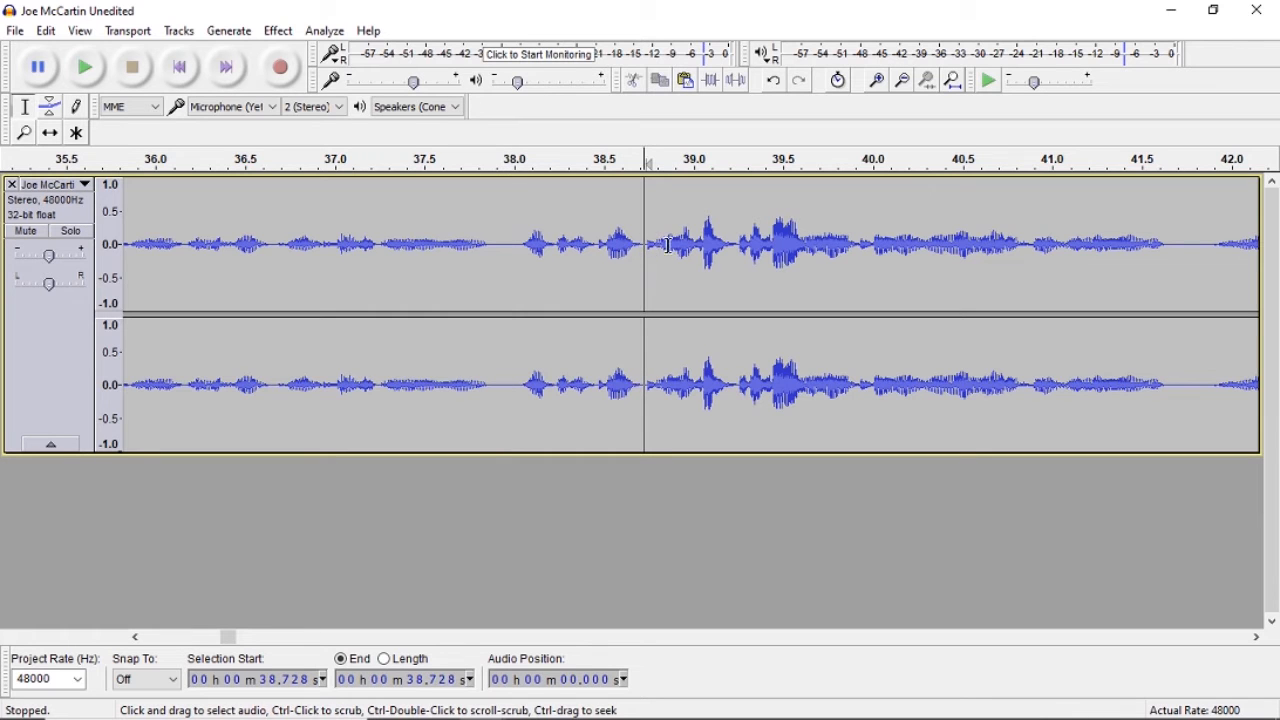
click(877, 81)
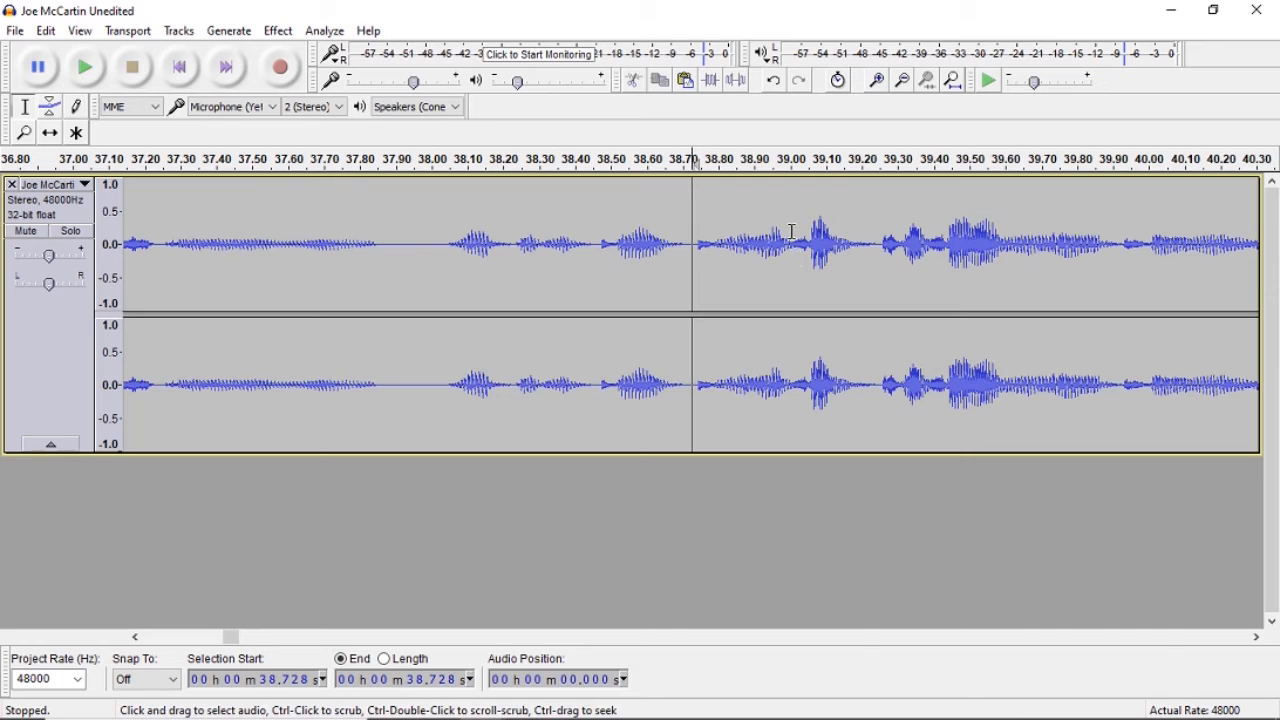
click(86, 68)
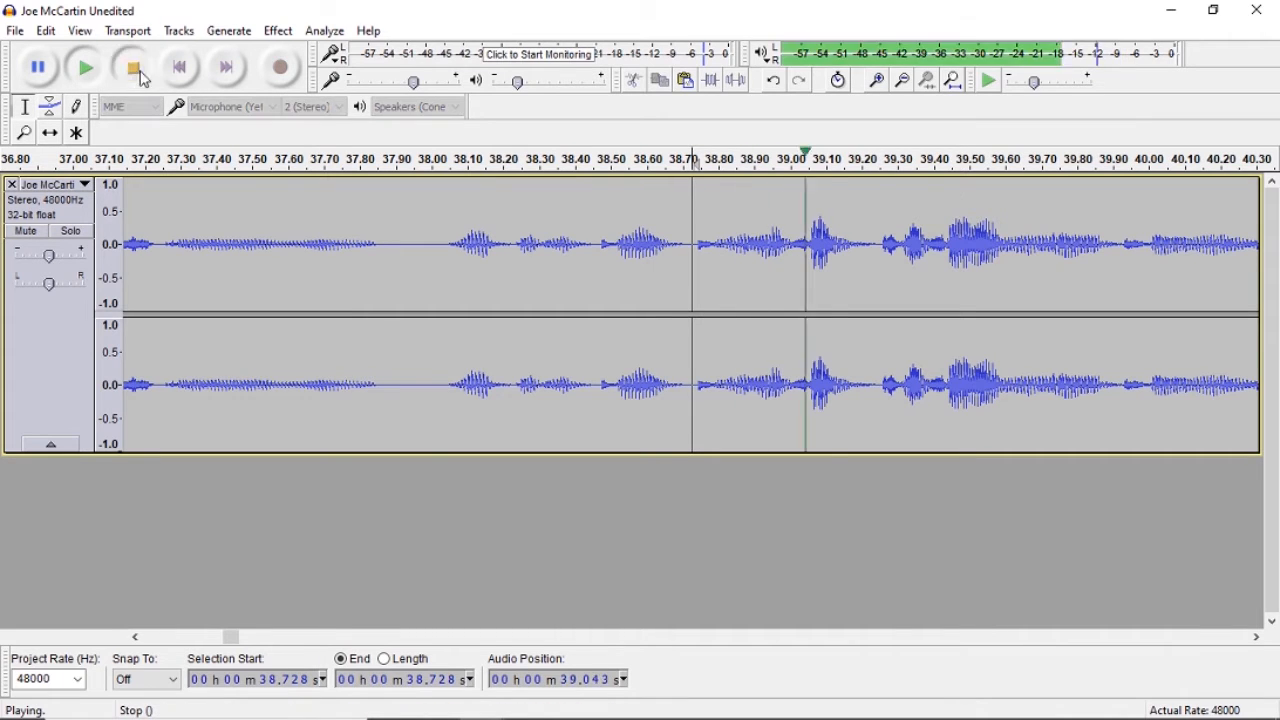
click(140, 74)
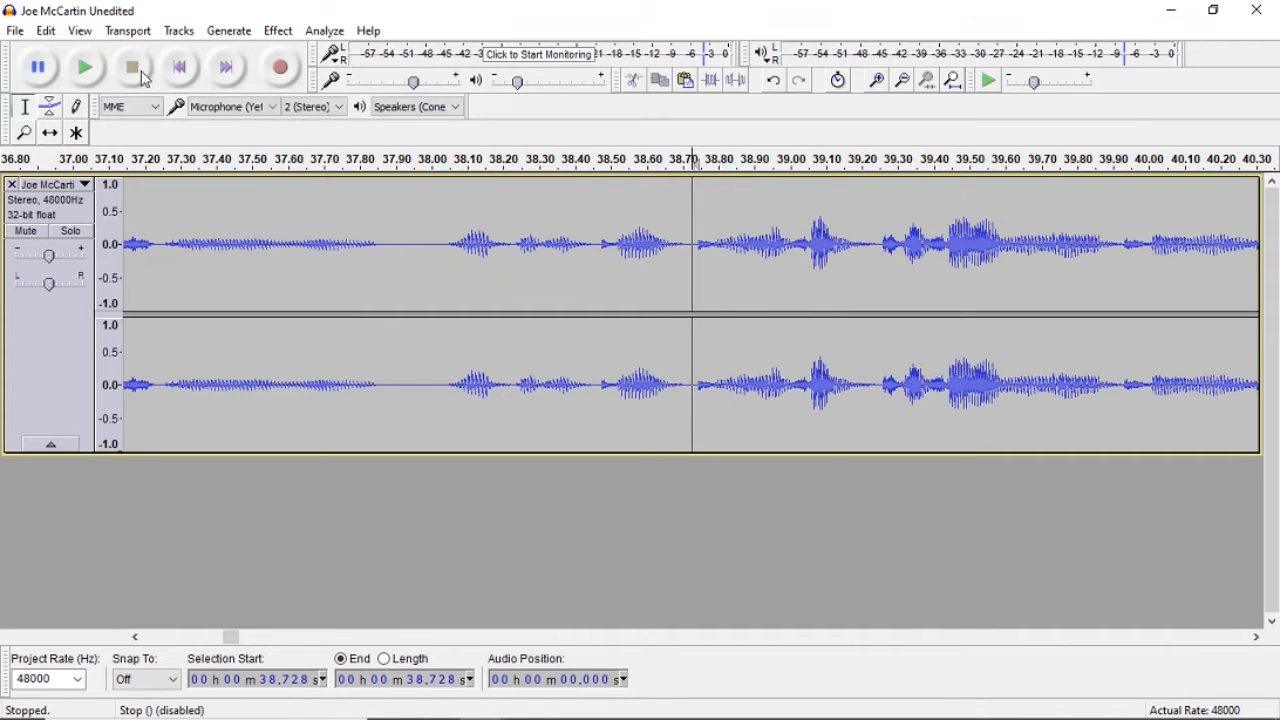
click(463, 152)
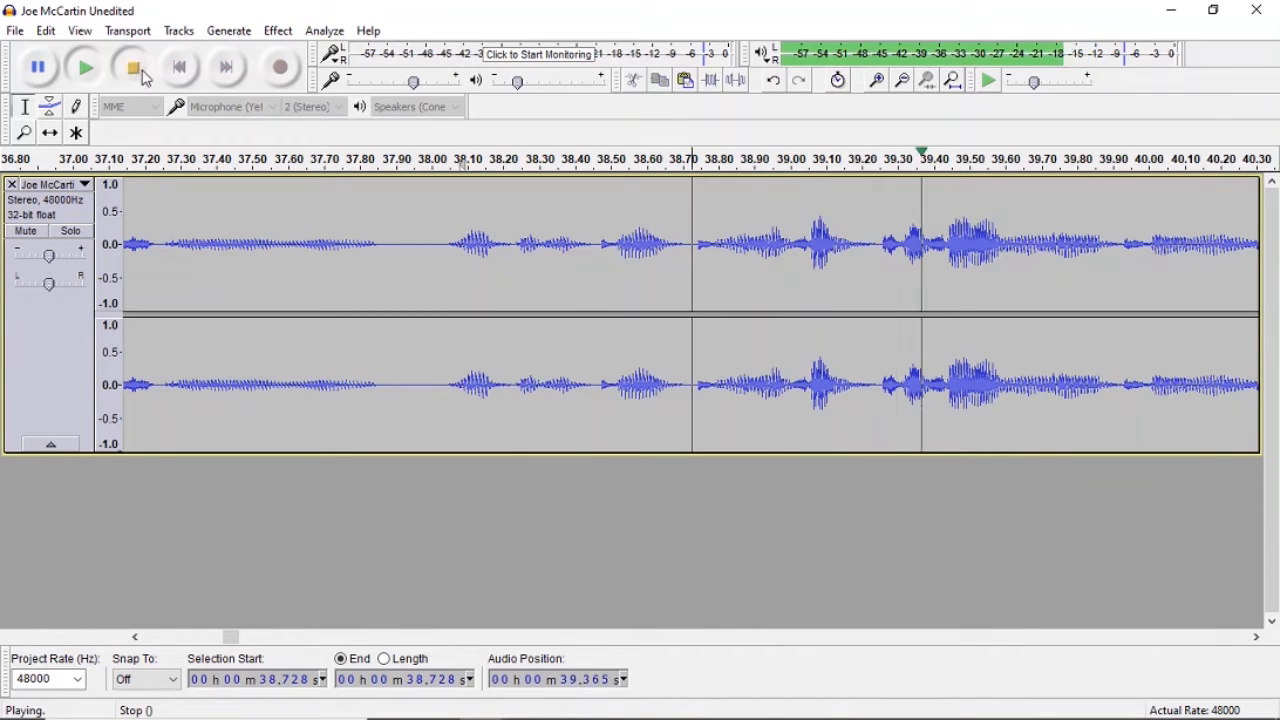
click(140, 72)
click(790, 158)
click(134, 70)
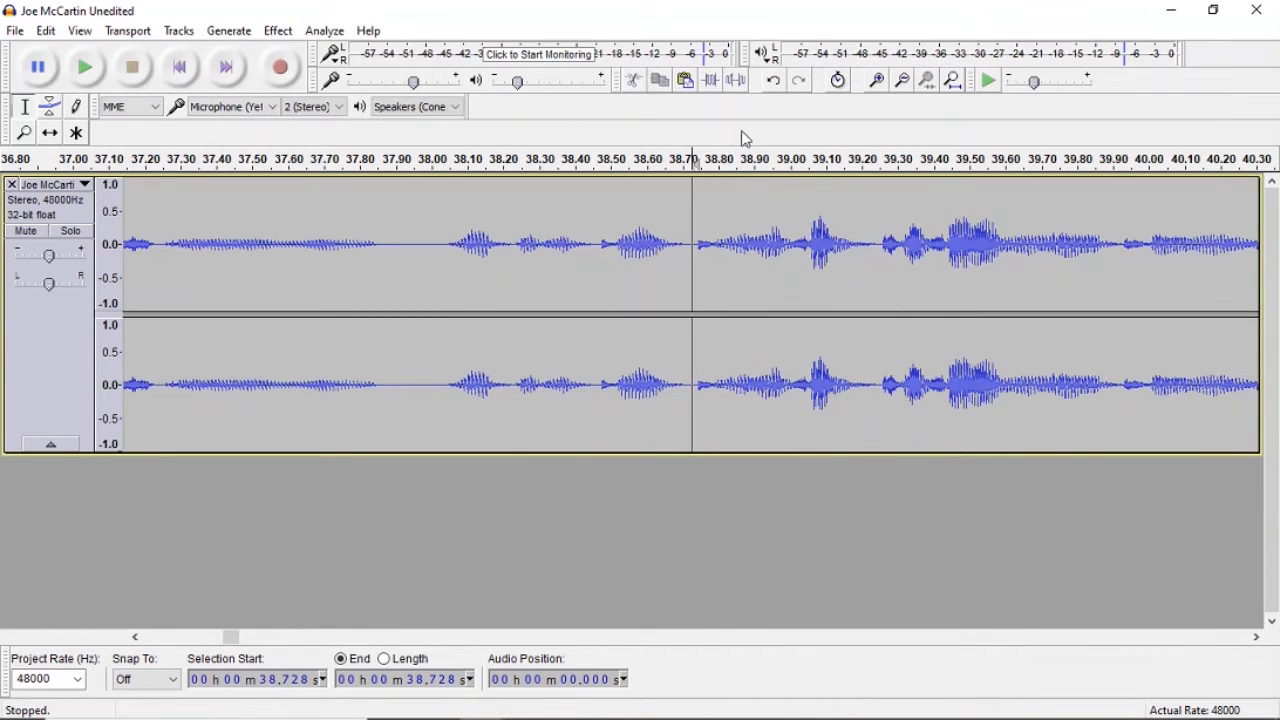
- Play from about 38.99 seconds and twice from about 38.92 seconds to pinpoint the end of the section to remove
click(789, 215)
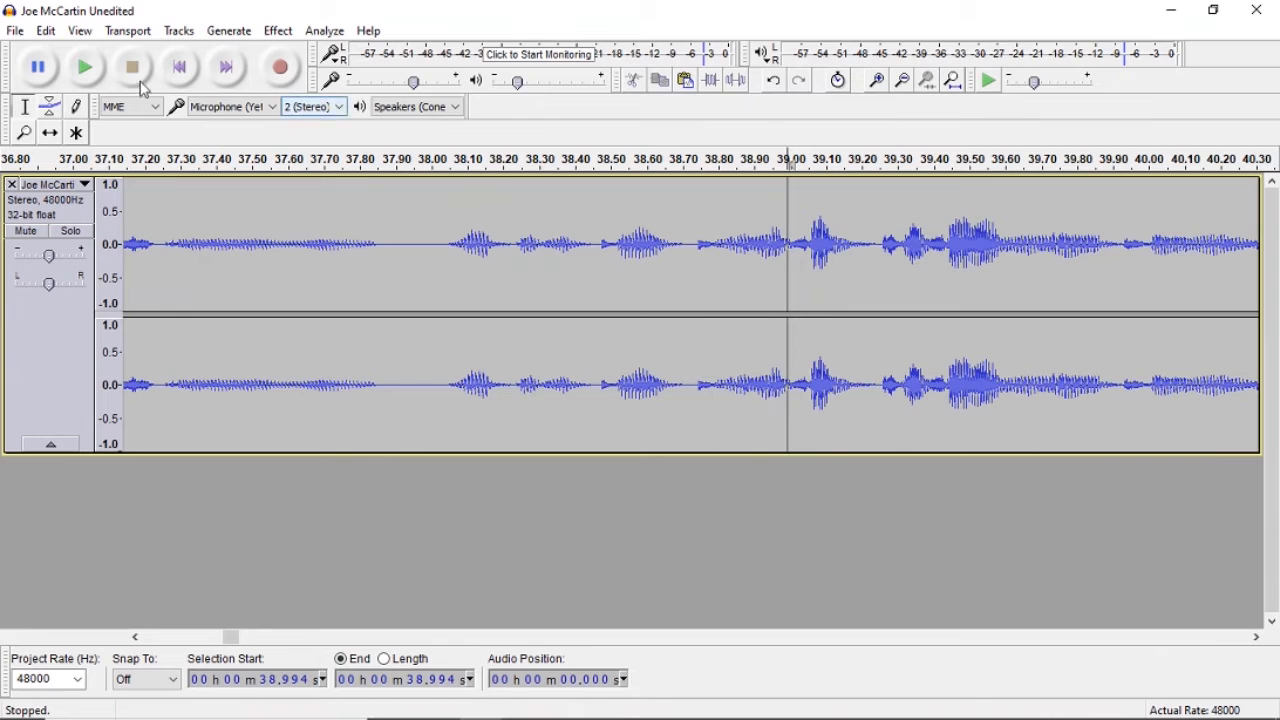
click(86, 68)
click(136, 72)
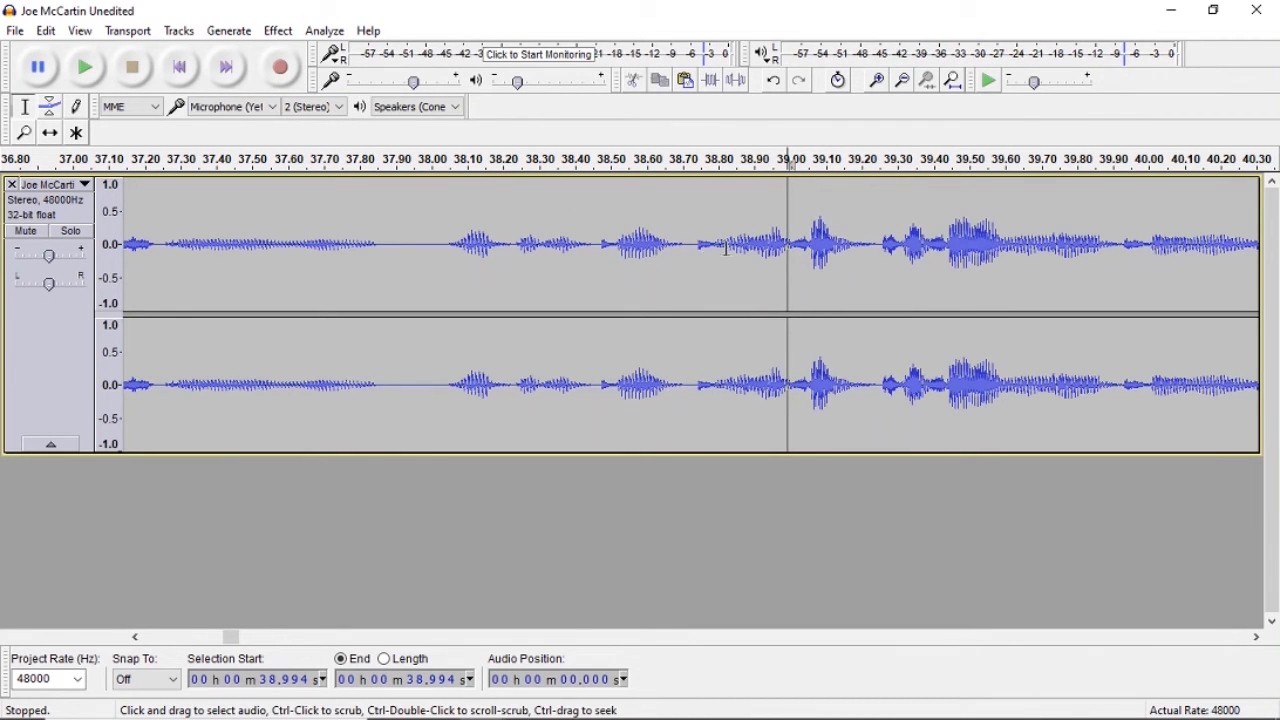
click(762, 243)
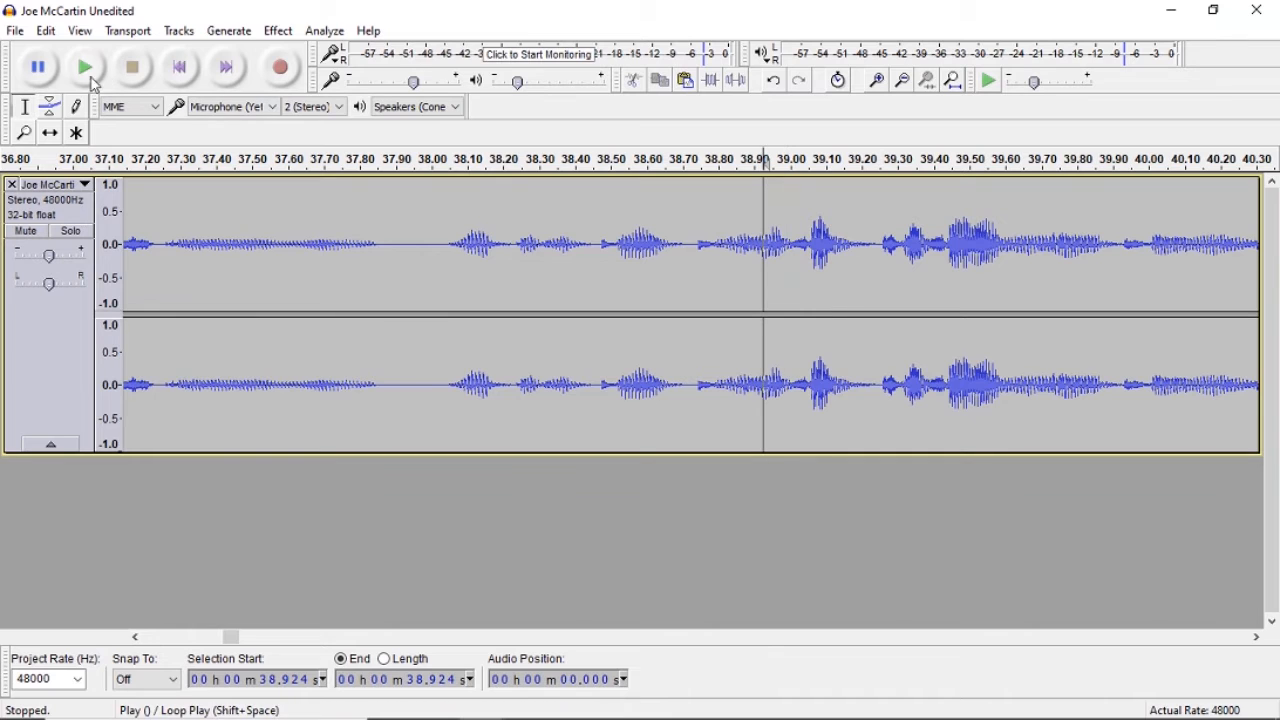
click(86, 68)
click(138, 78)
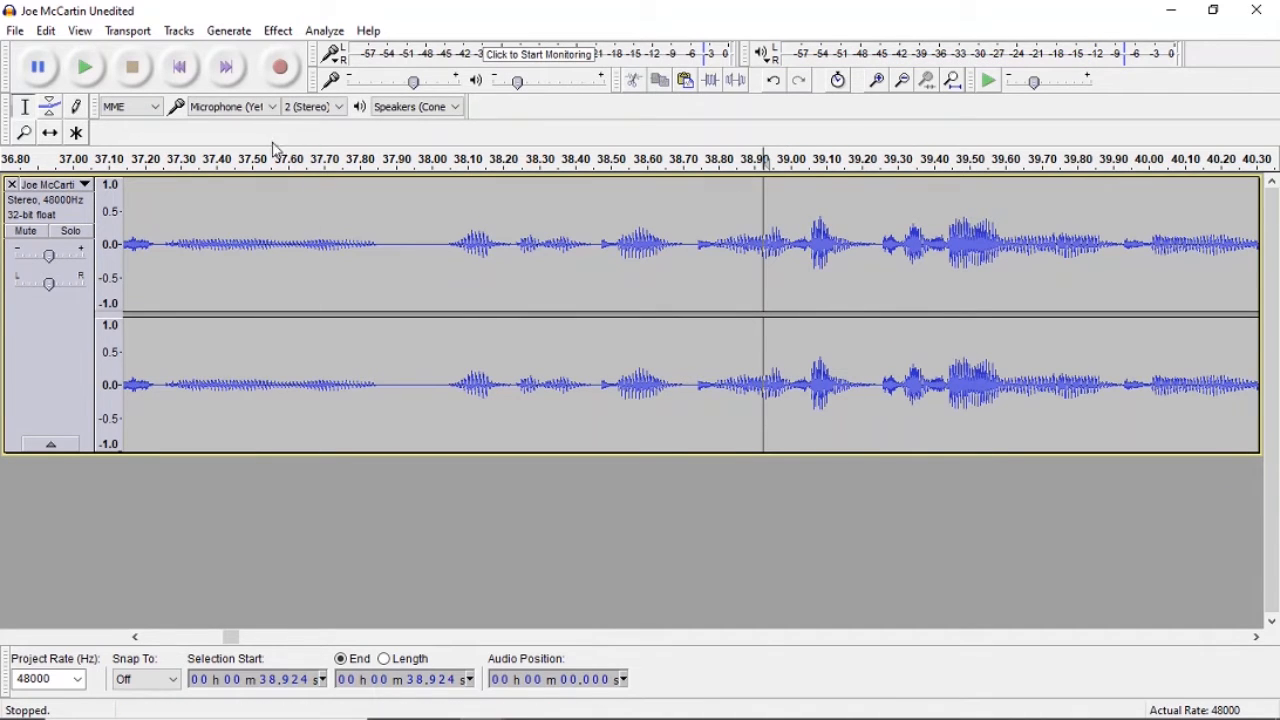
click(88, 72)
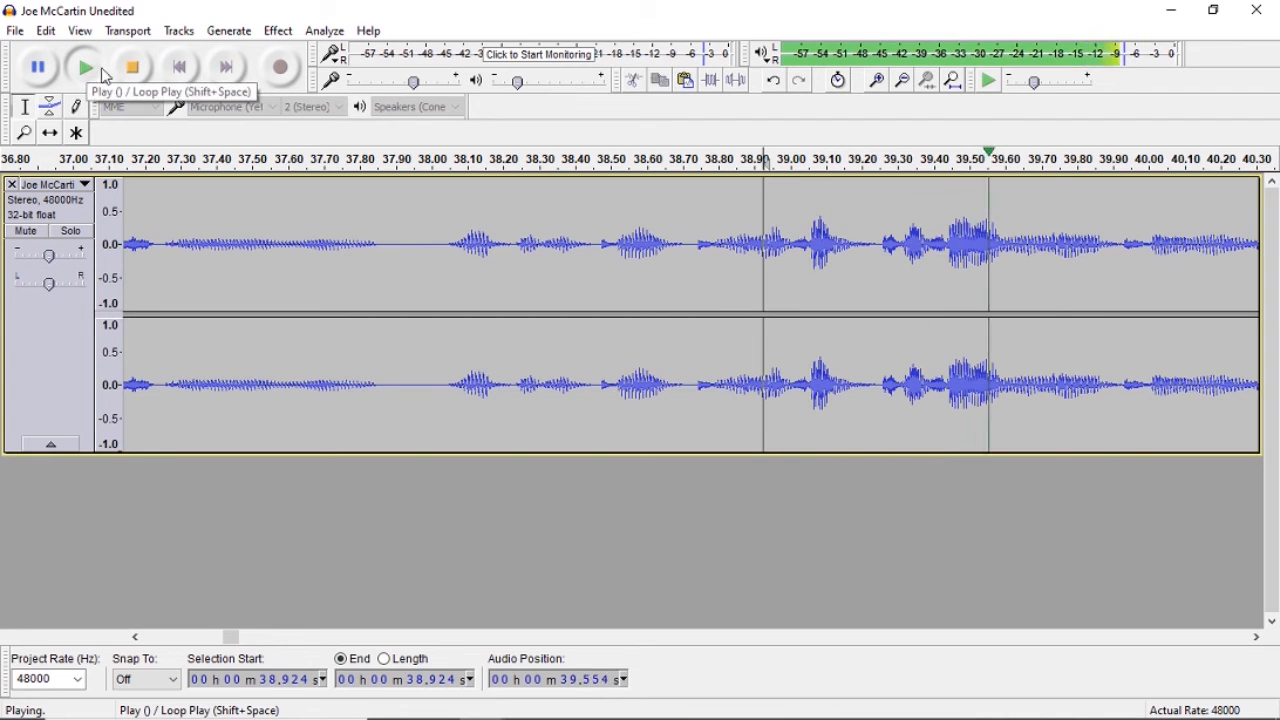
click(132, 68)
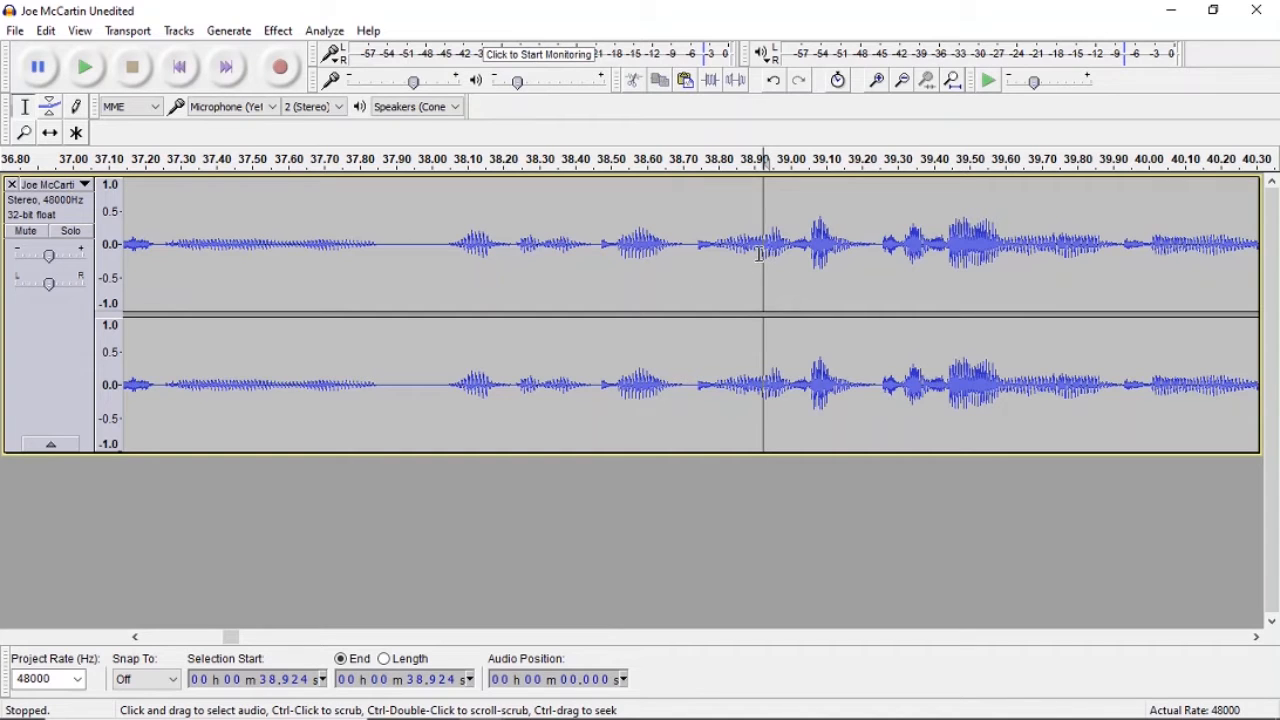
- Delete the speech between about 38.04 and 38.92 seconds, and play across the cut from about 37.65 seconds
shift+click(446, 248)
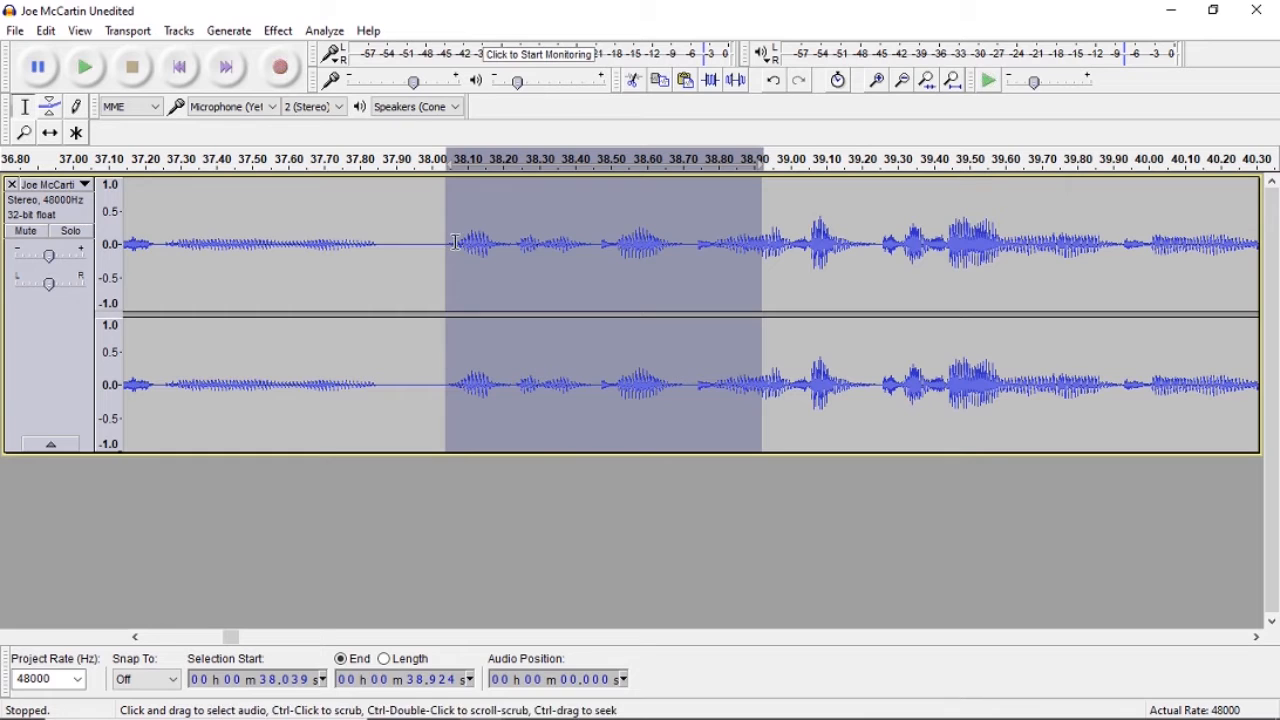
key(Delete)
click(591, 285)
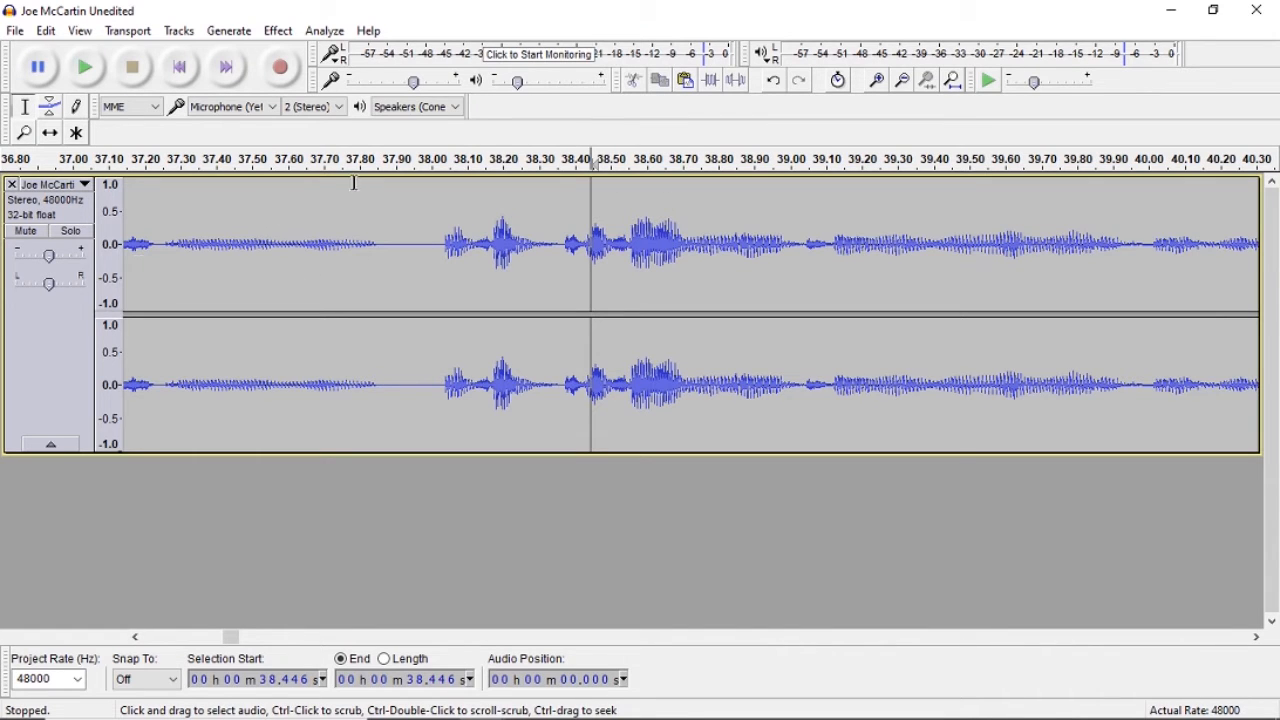
click(310, 159)
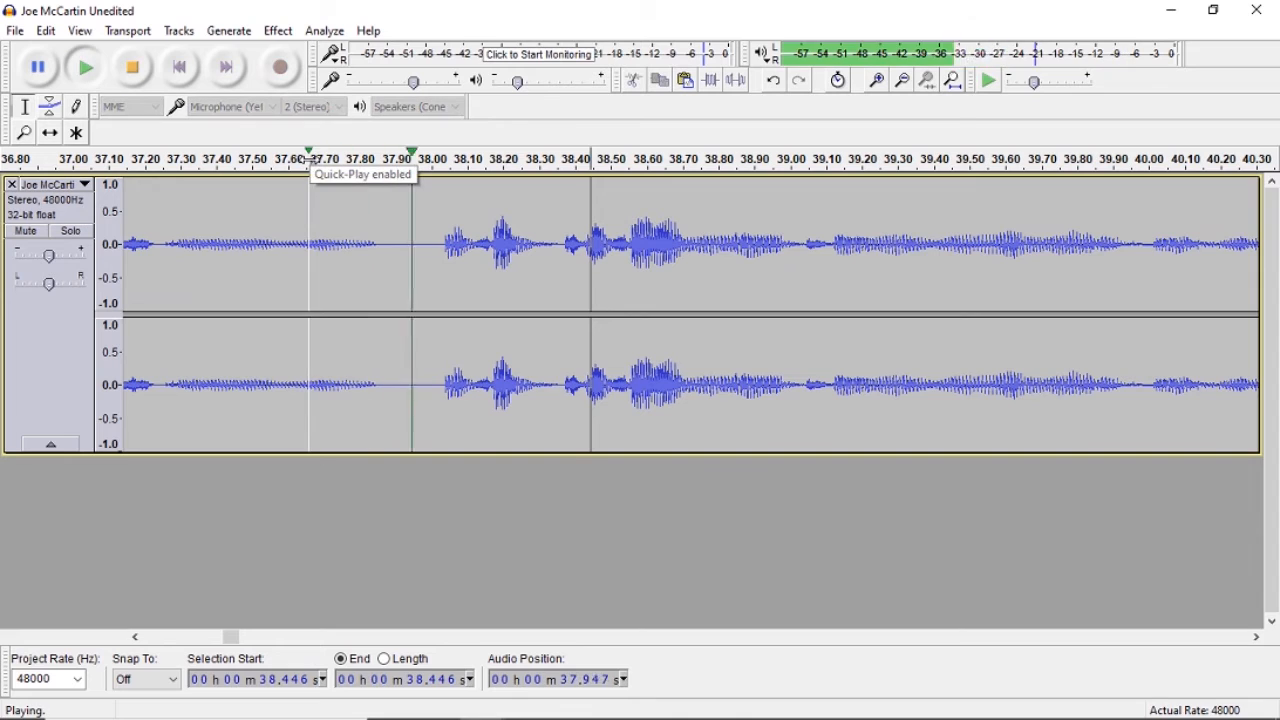
click(121, 78)
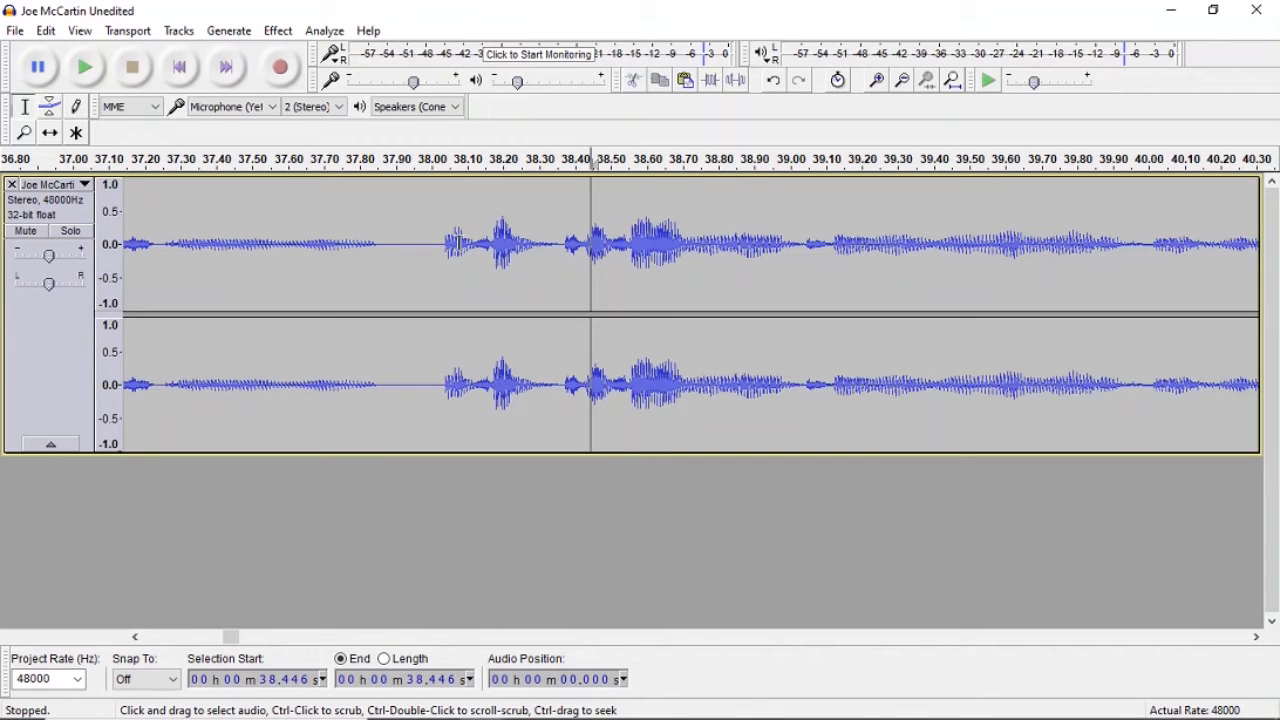
- Apply a Fade In to the abrupt start of the speech after the cut, between about 38.02 and 38.07 seconds
click(455, 240)
drag(450, 241, 438, 244)
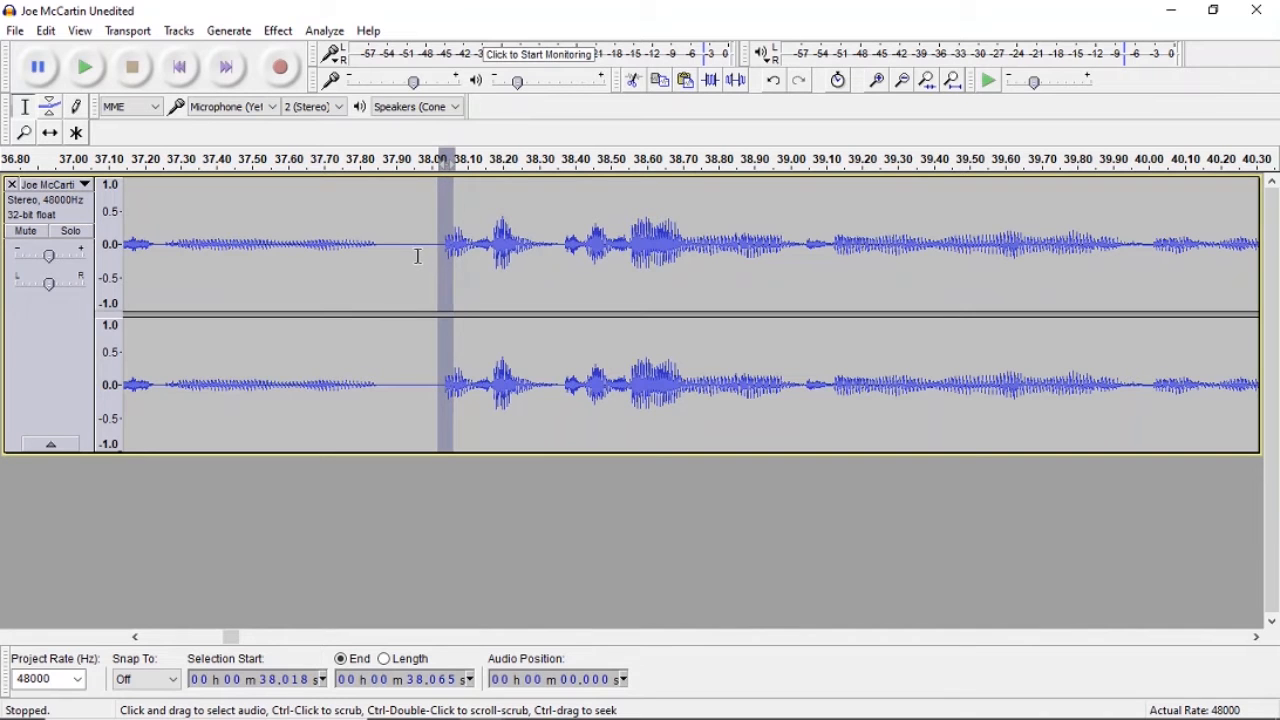
click(278, 34)
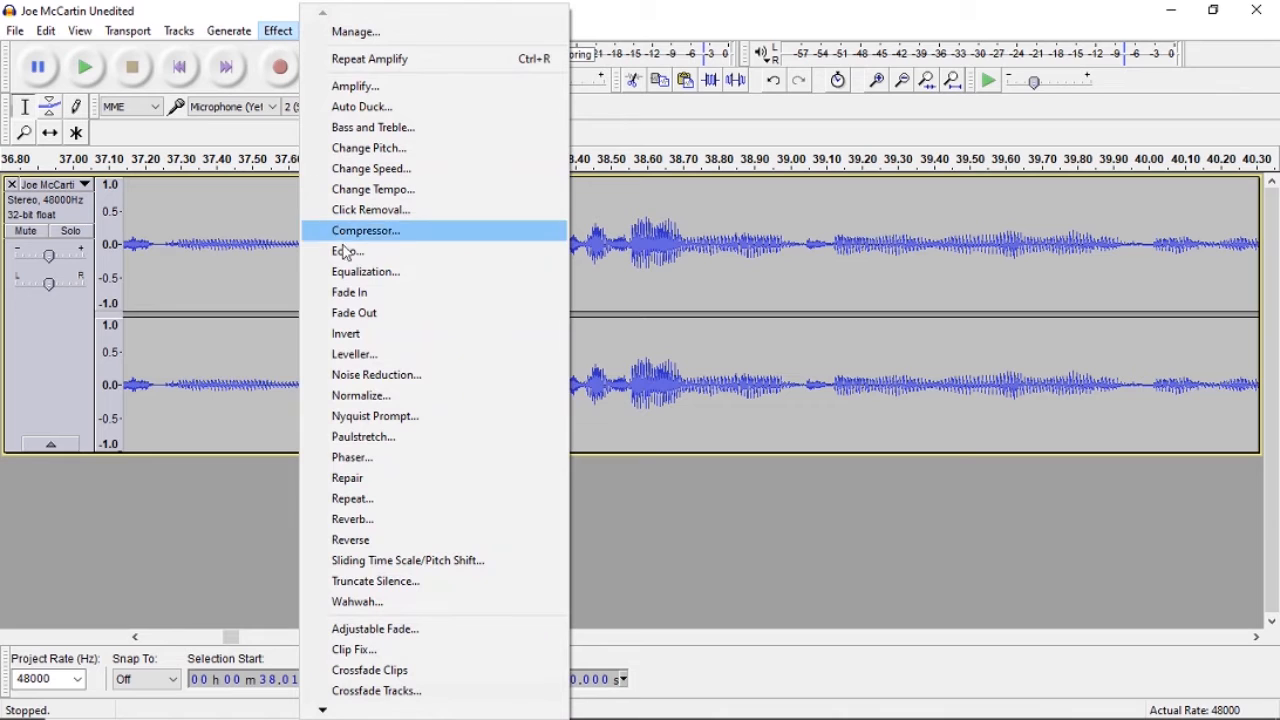
click(366, 296)
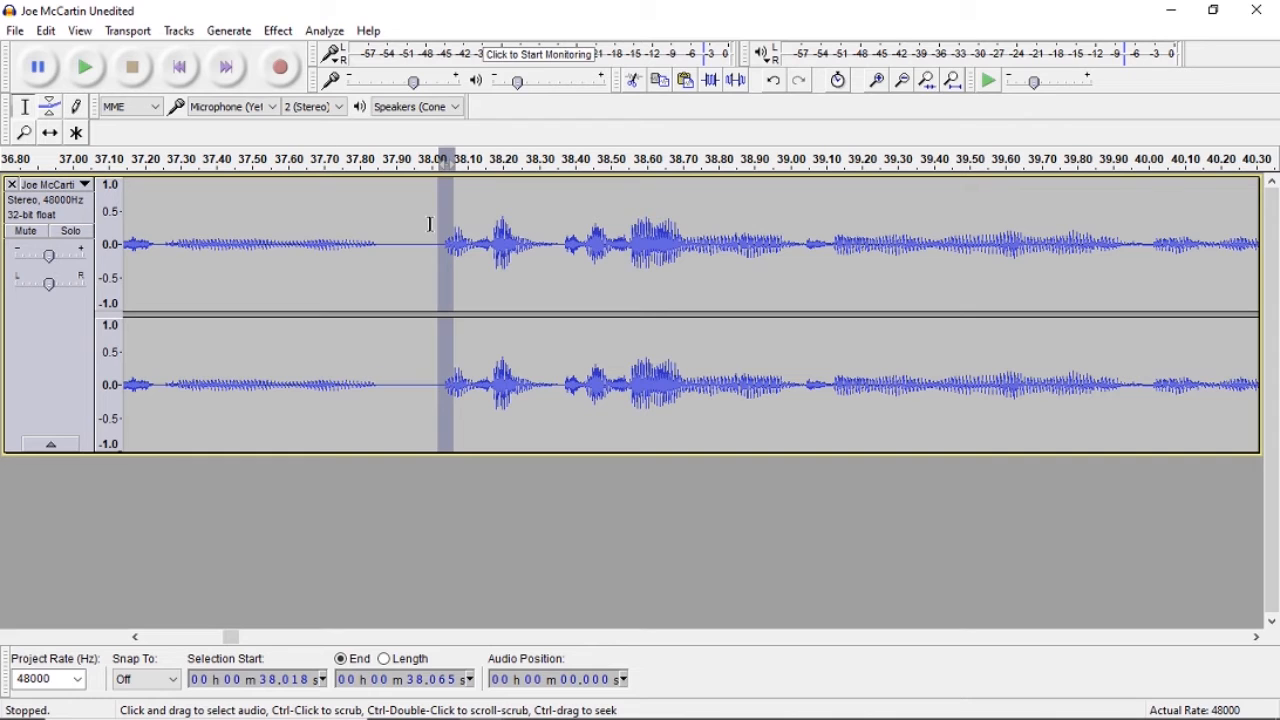
key(ctrl+z)
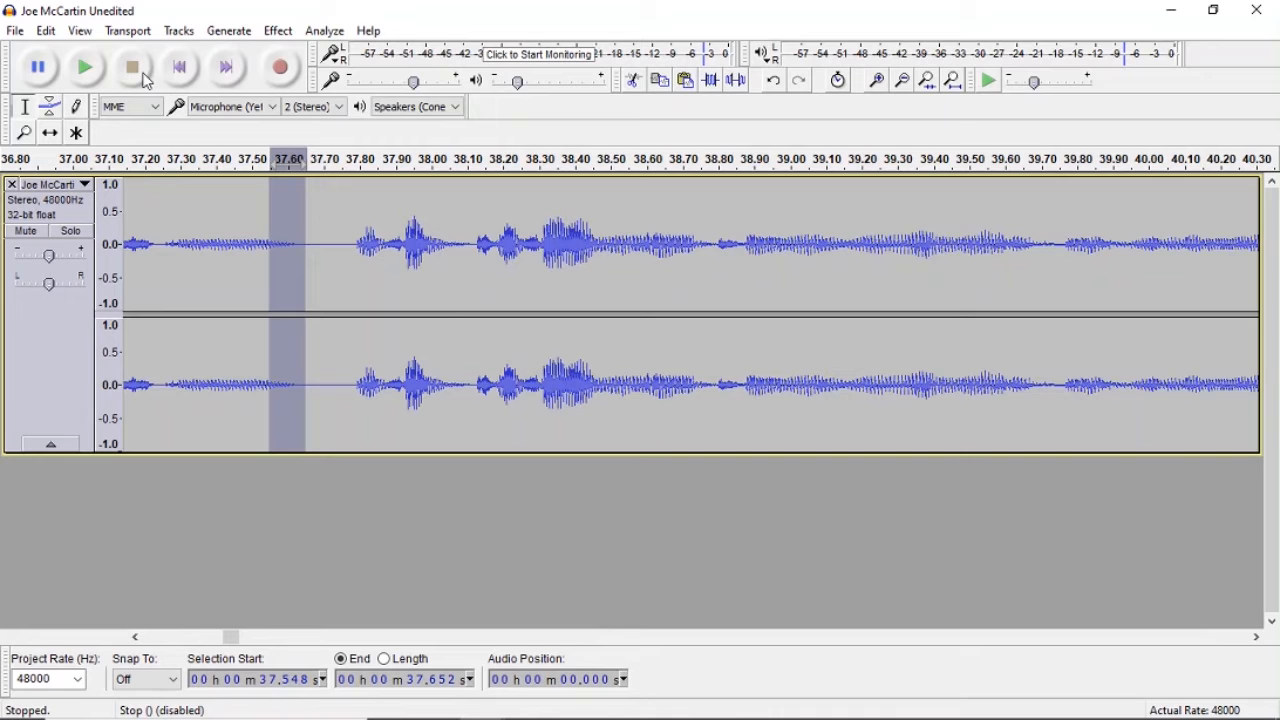
- Return to the start of the recording and add an empty stereo track below it
click(713, 247)
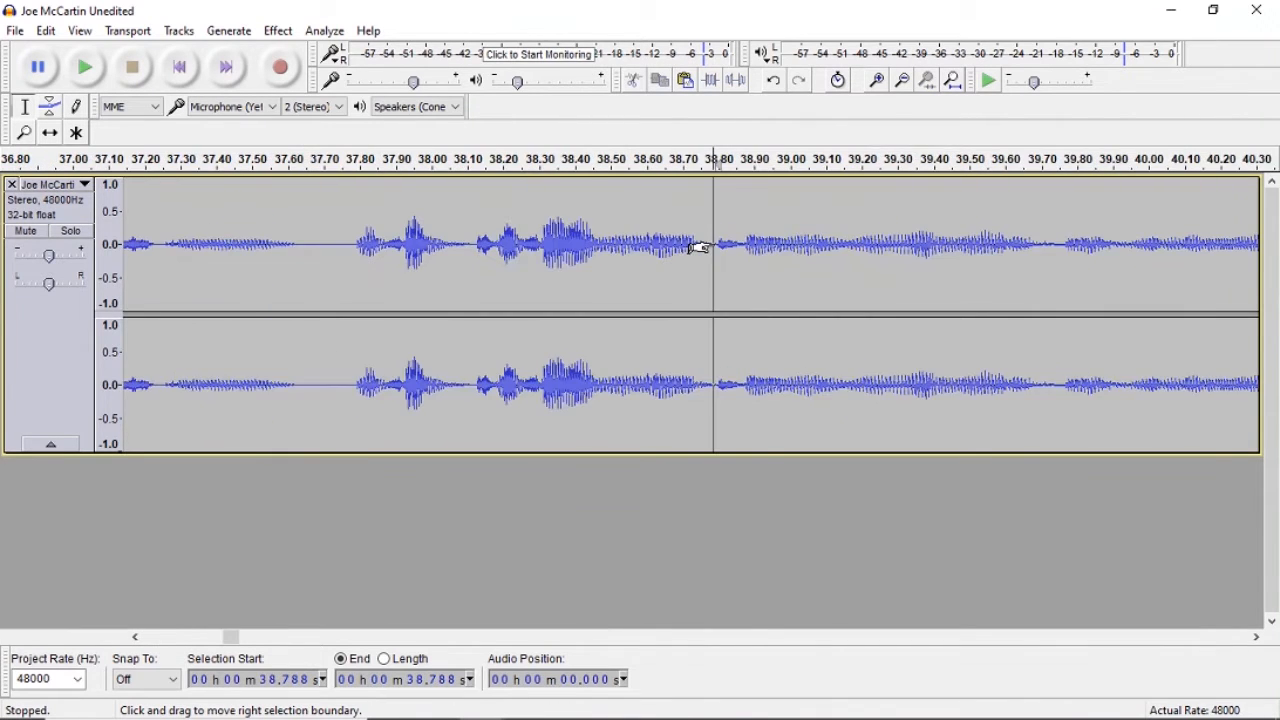
key(Home)
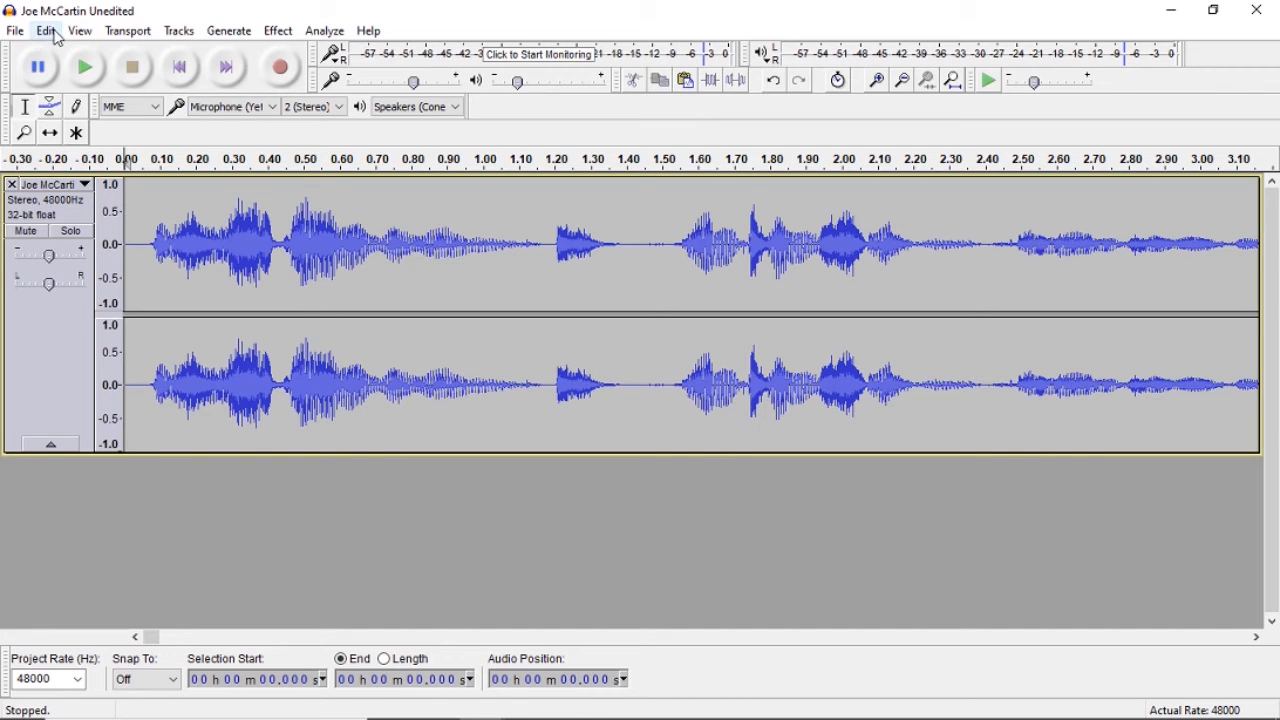
click(181, 34)
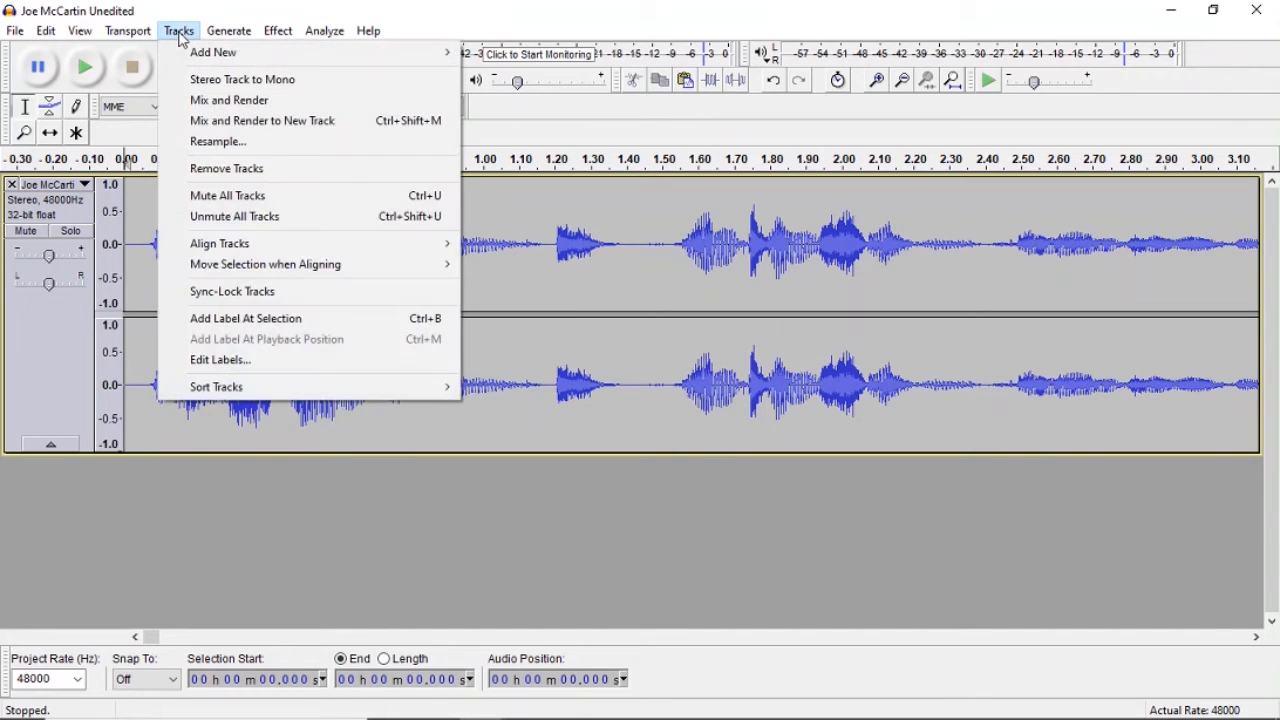
mouse_move(192, 57)
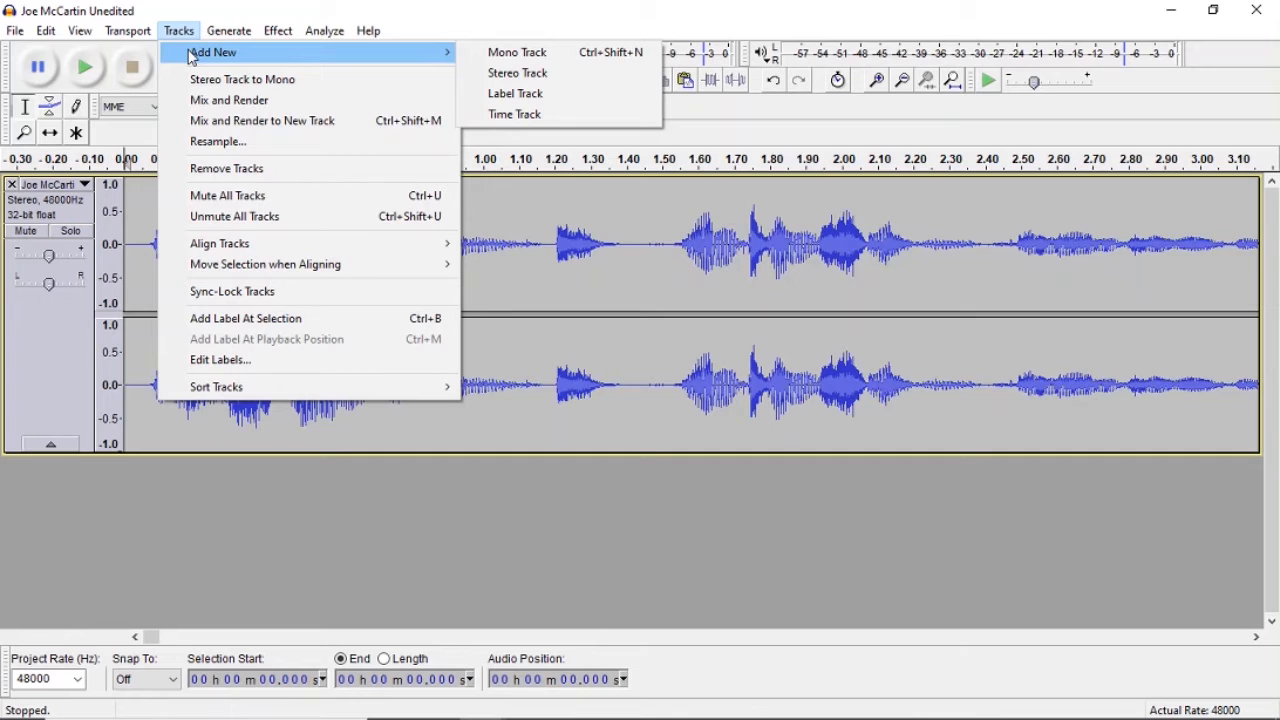
click(525, 75)
scroll(240, 398, up, 2)
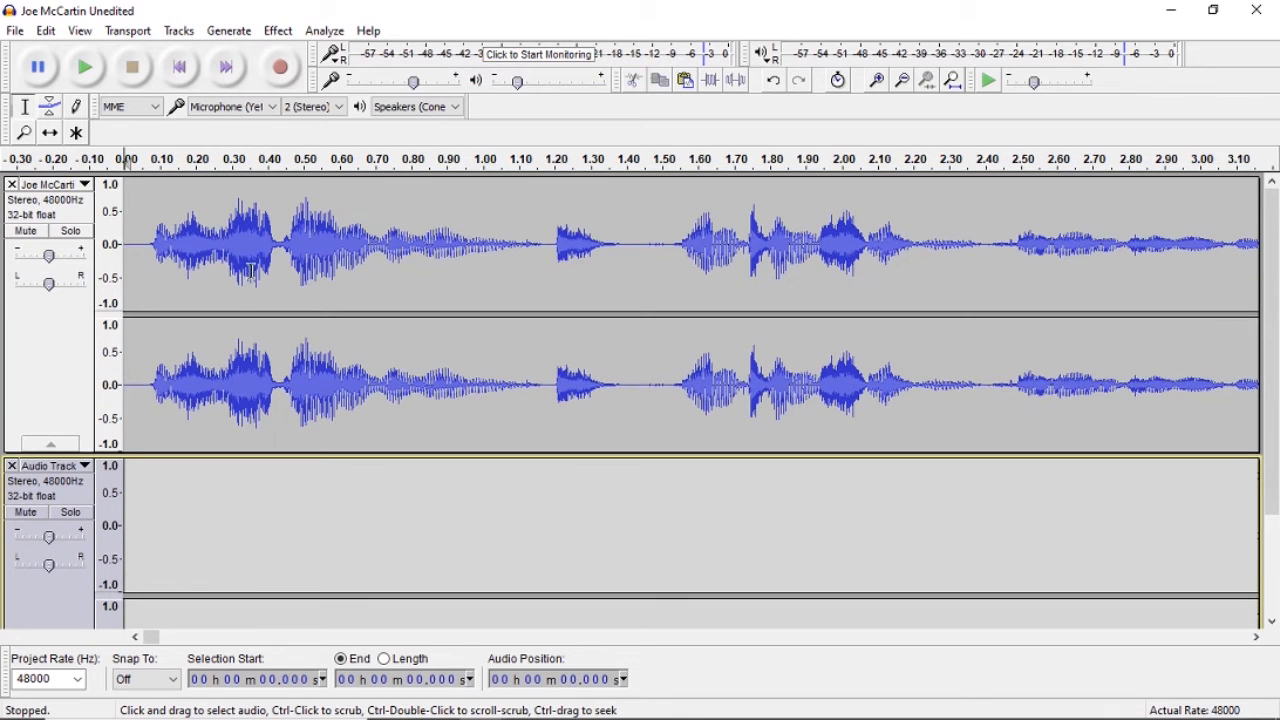
scroll(181, 373, down, 2)
scroll(557, 423, up, 2)
scroll(514, 437, down, 3)
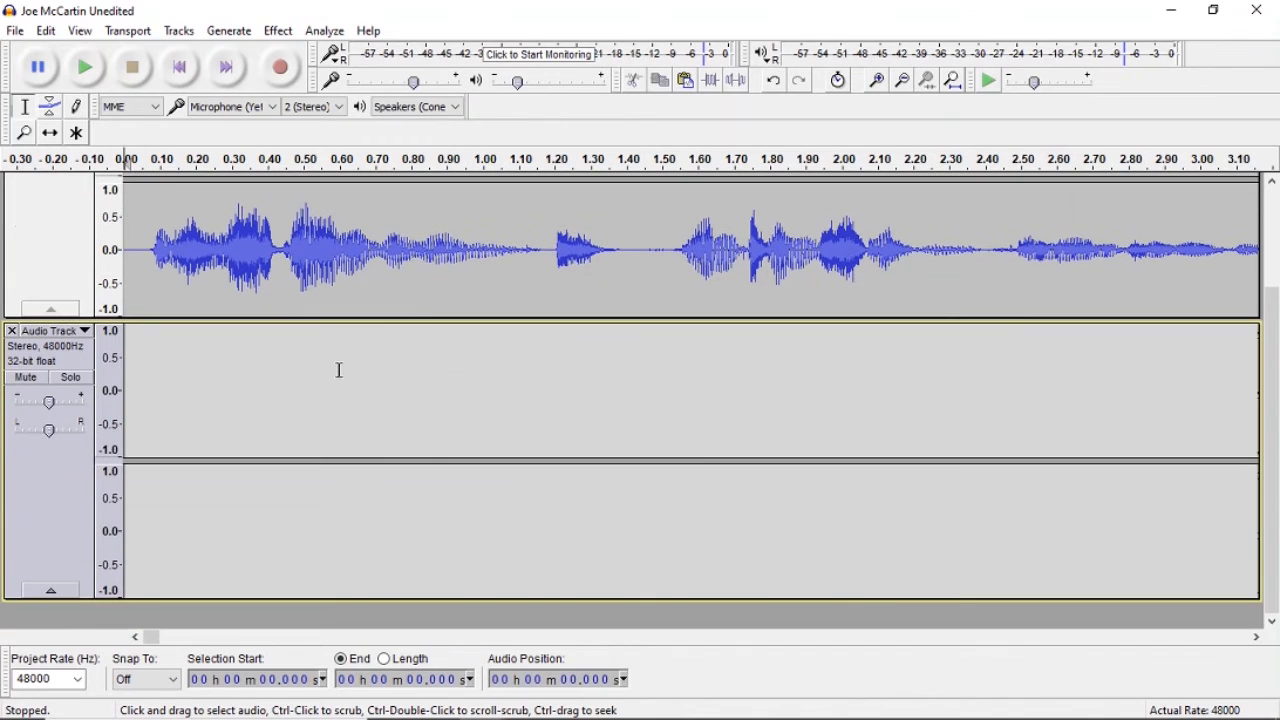
scroll(570, 495, up, 3)
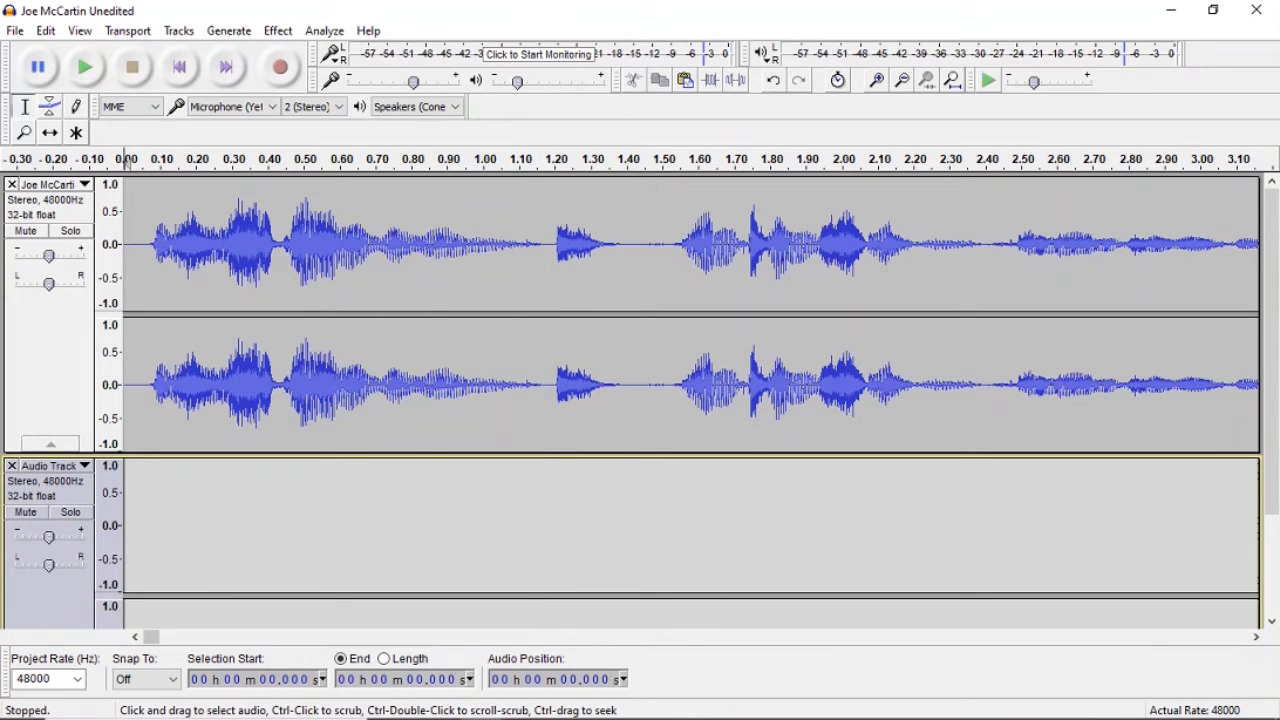
- Switch to the Lay_It_On_Me_Main project window and play the music from about 0.2 seconds
mouse_move(712, 701)
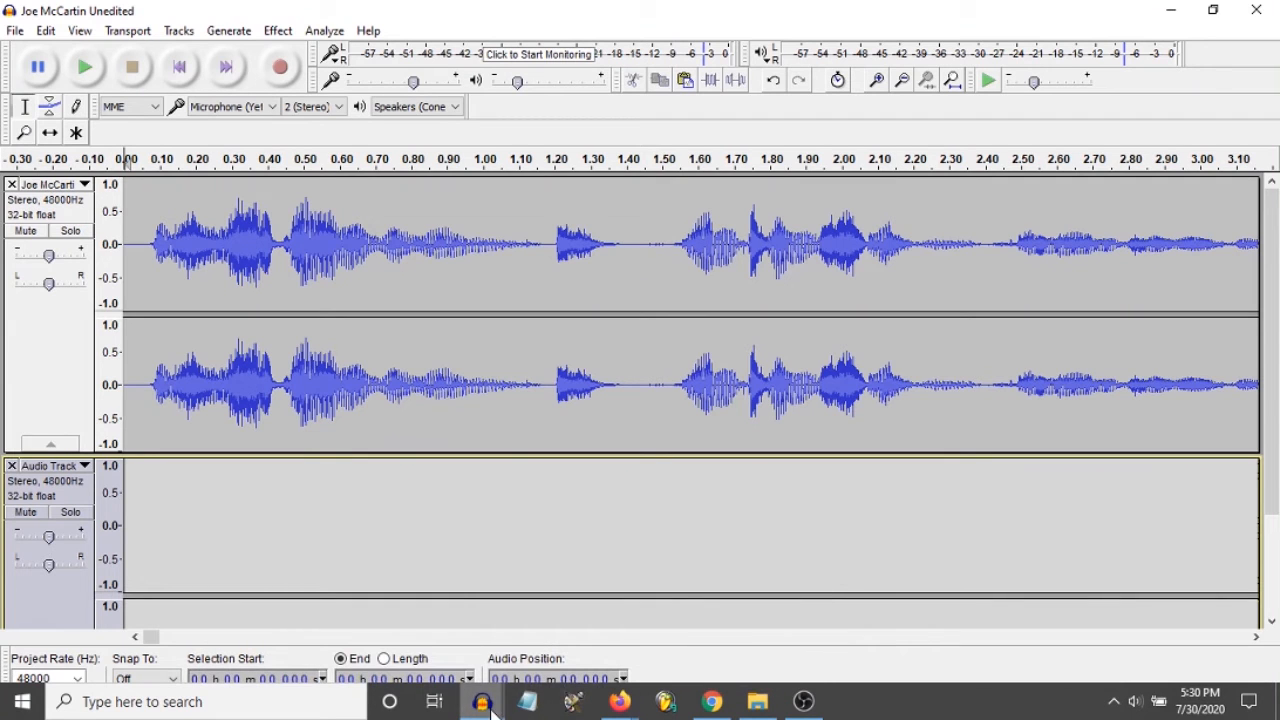
mouse_move(482, 701)
click(720, 615)
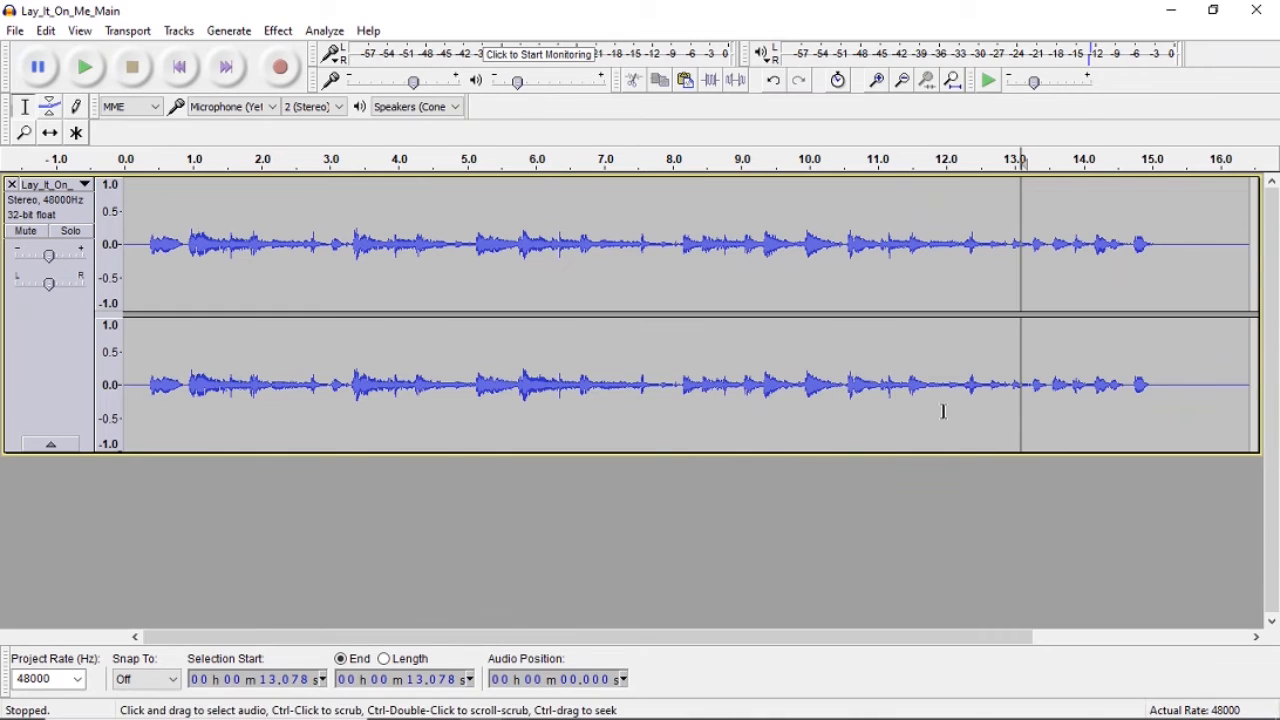
click(139, 161)
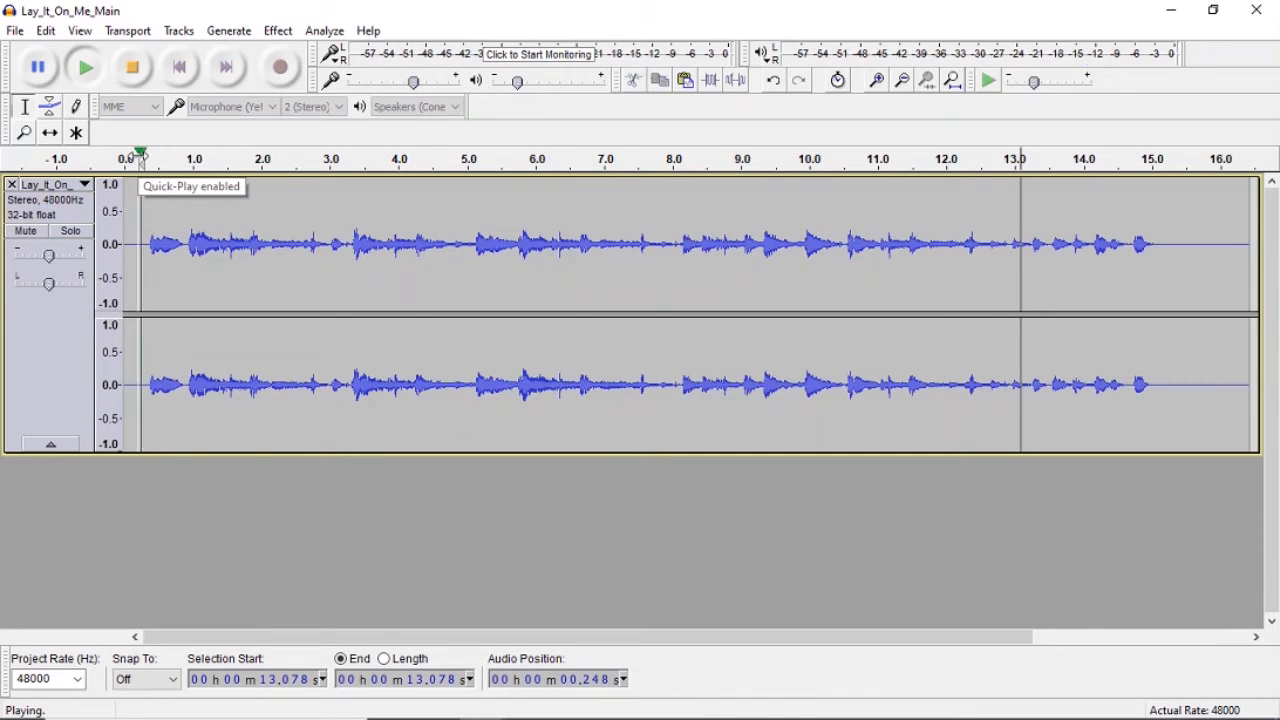
click(132, 67)
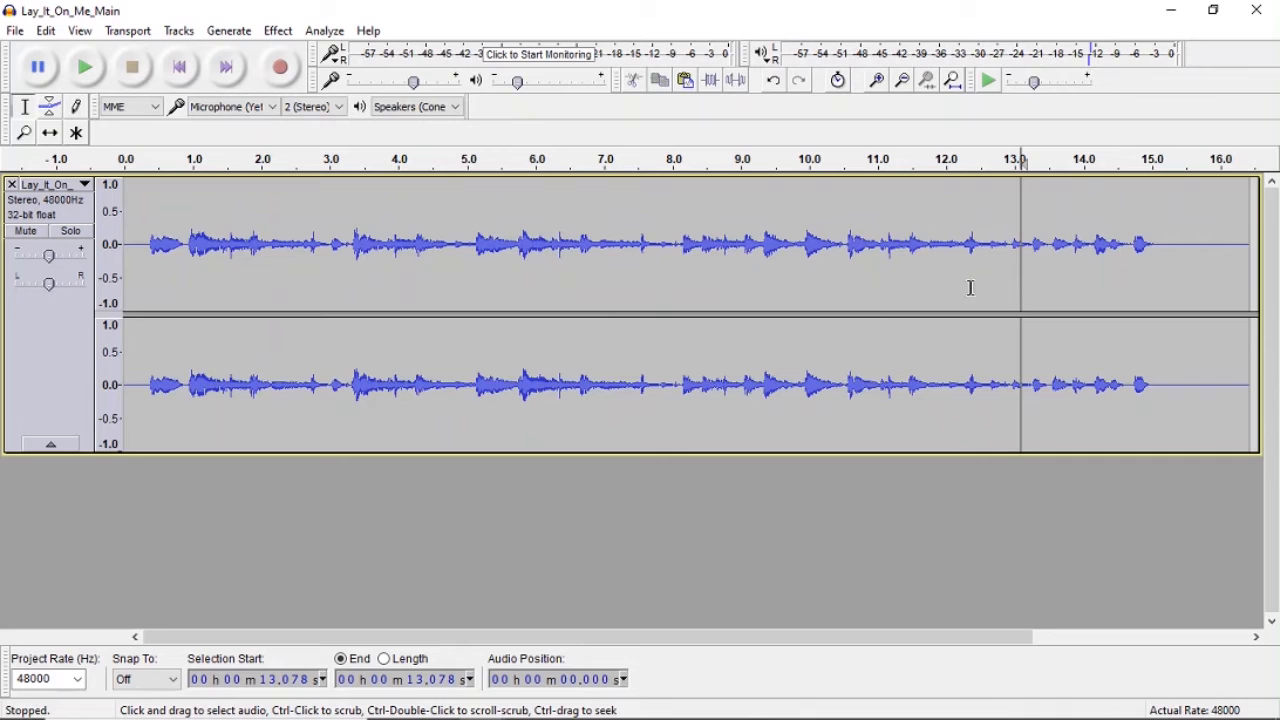
- Select the music between about 0.16 and 15.21 seconds, and return to the podcast project
click(1167, 222)
drag(1167, 222, 137, 357)
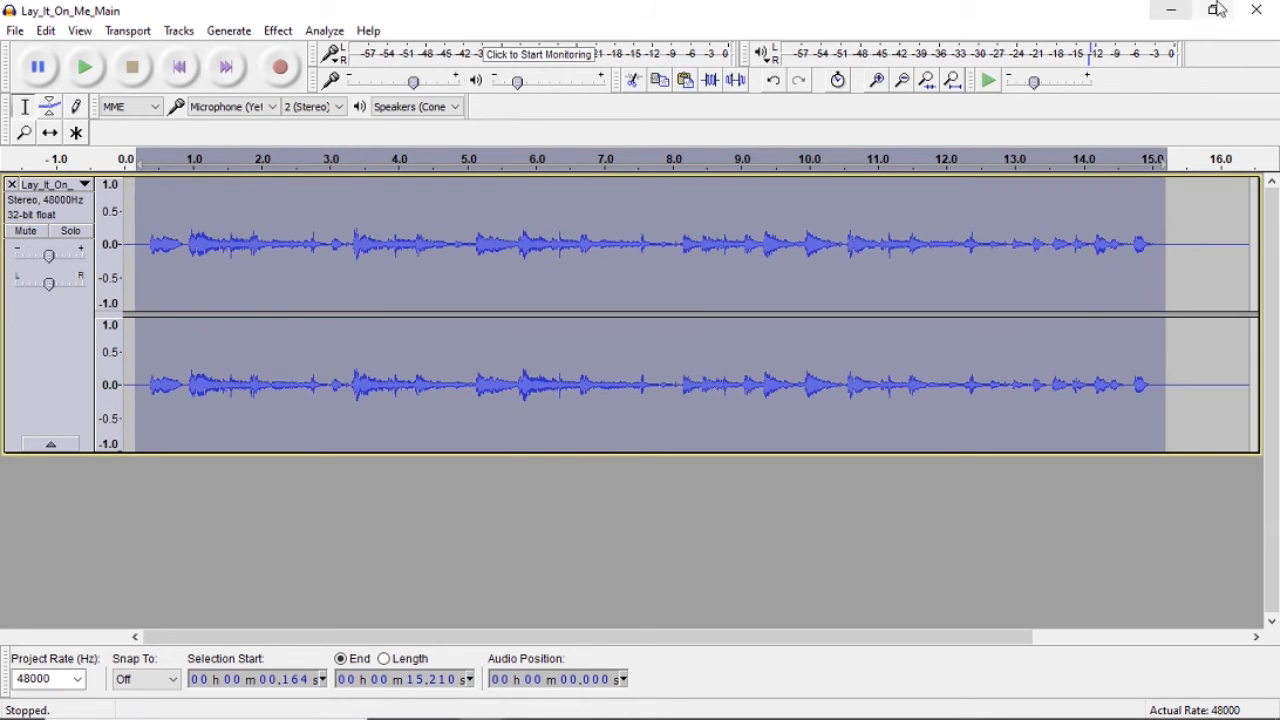
click(1171, 10)
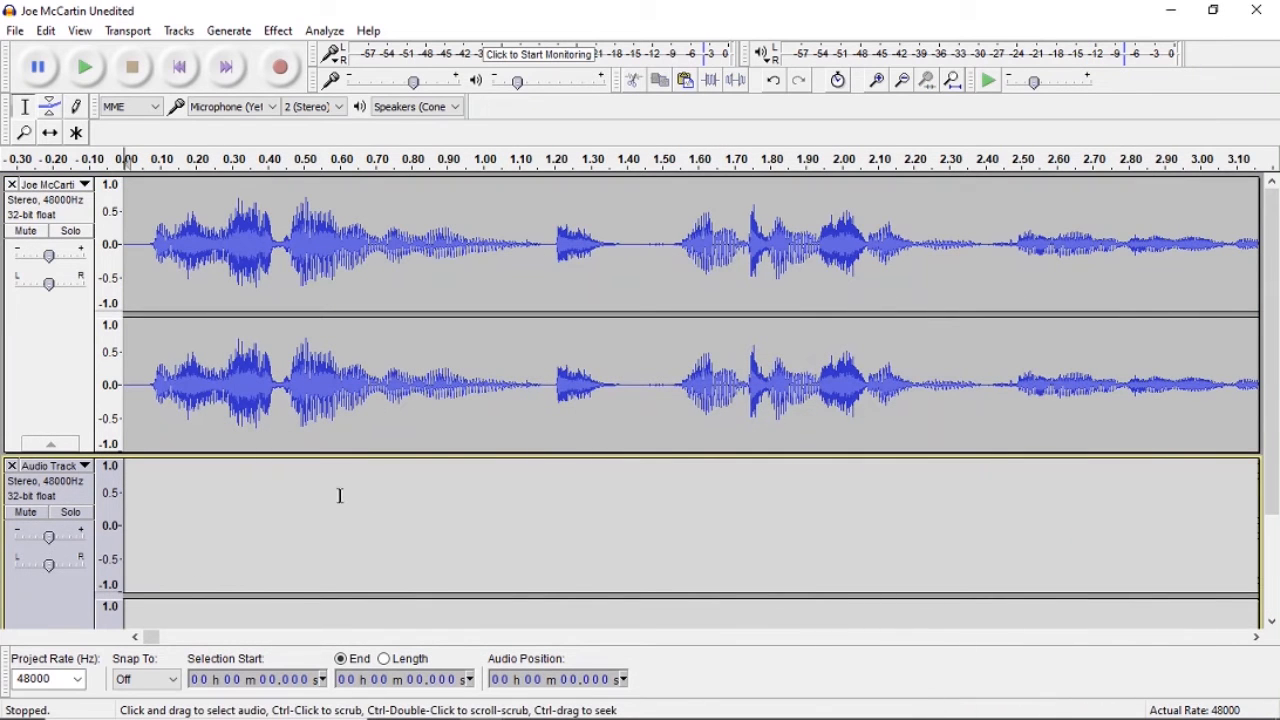
- Paste the copied music into the new stereo track at about 1.39 seconds
click(450, 523)
scroll(410, 520, down, 2)
click(301, 416)
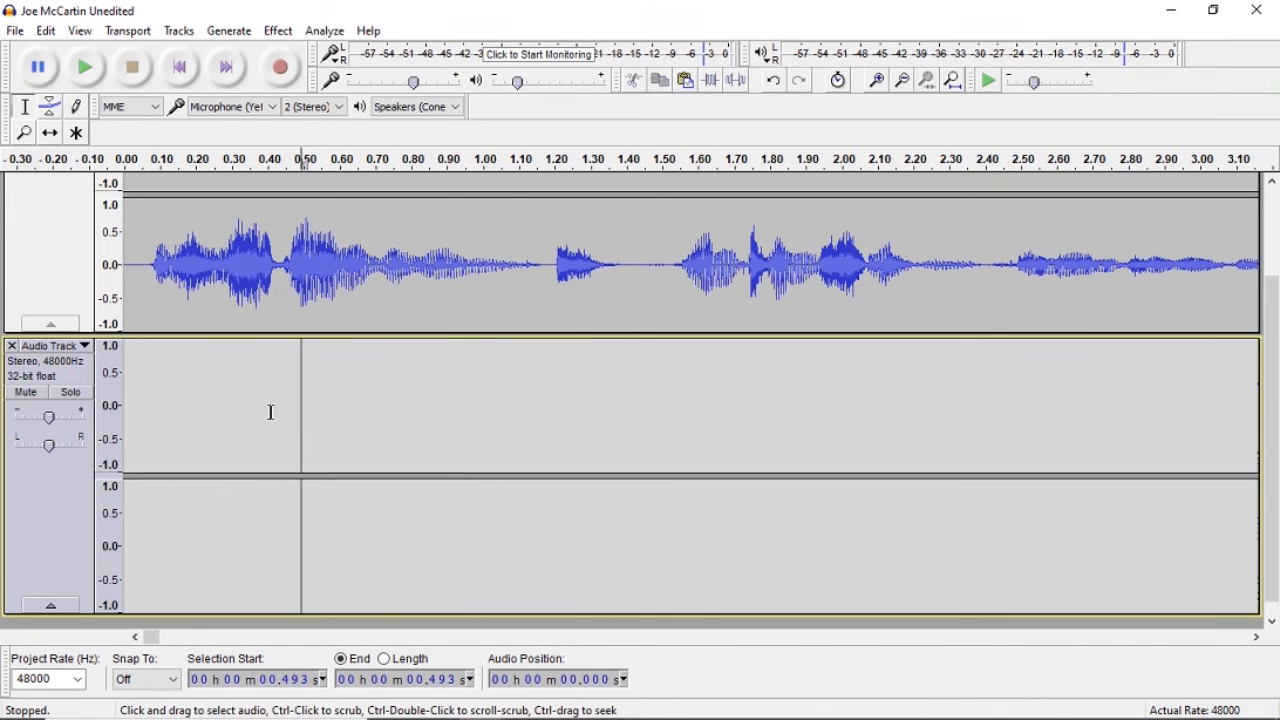
click(255, 418)
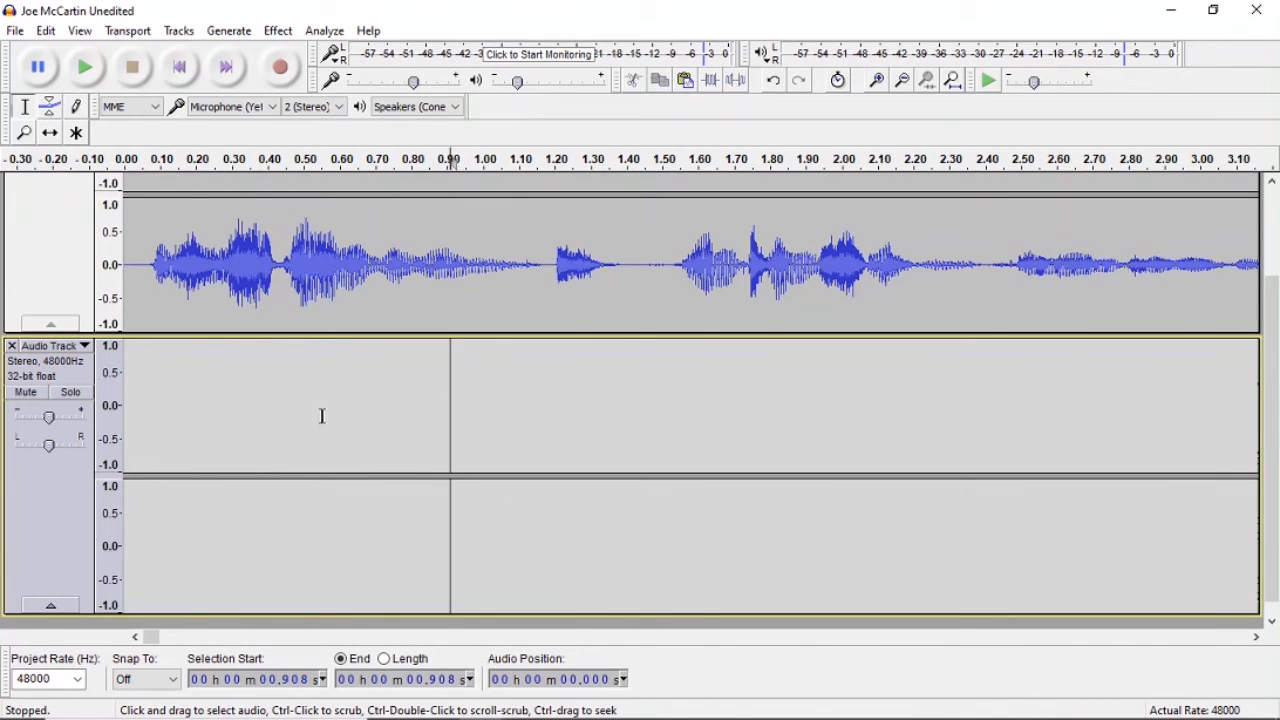
click(301, 416)
click(255, 418)
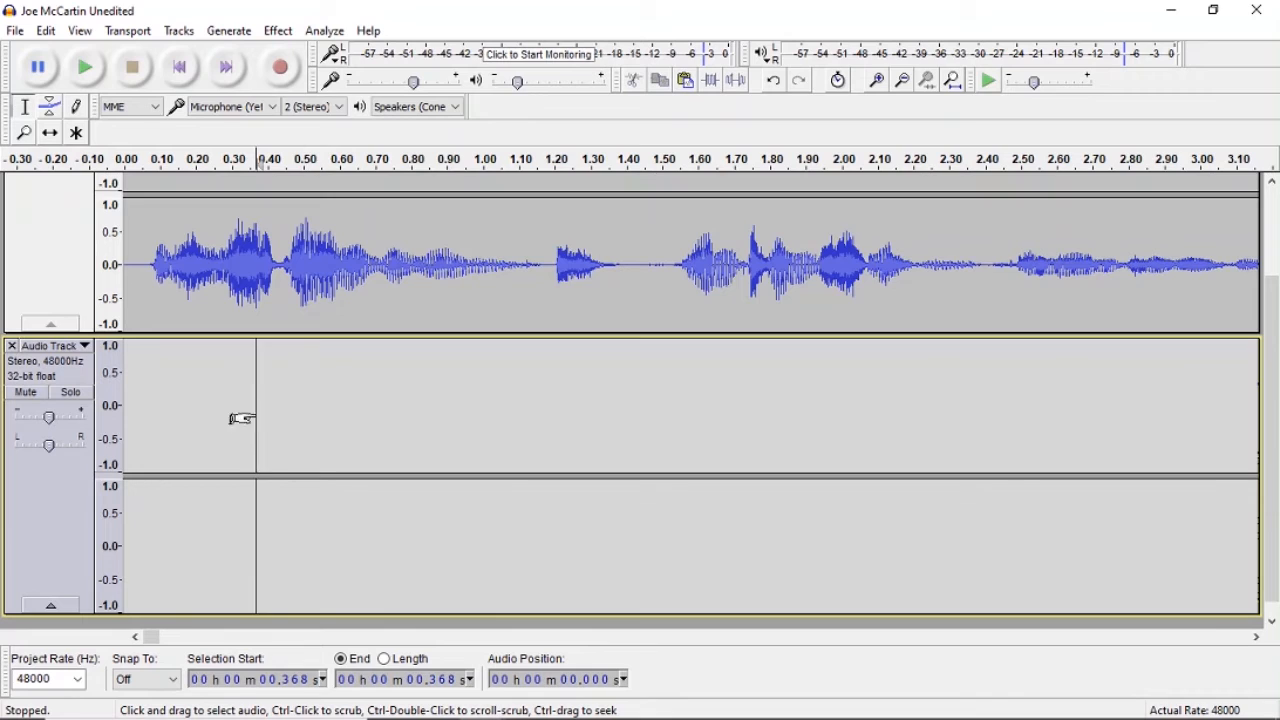
click(501, 411)
click(622, 420)
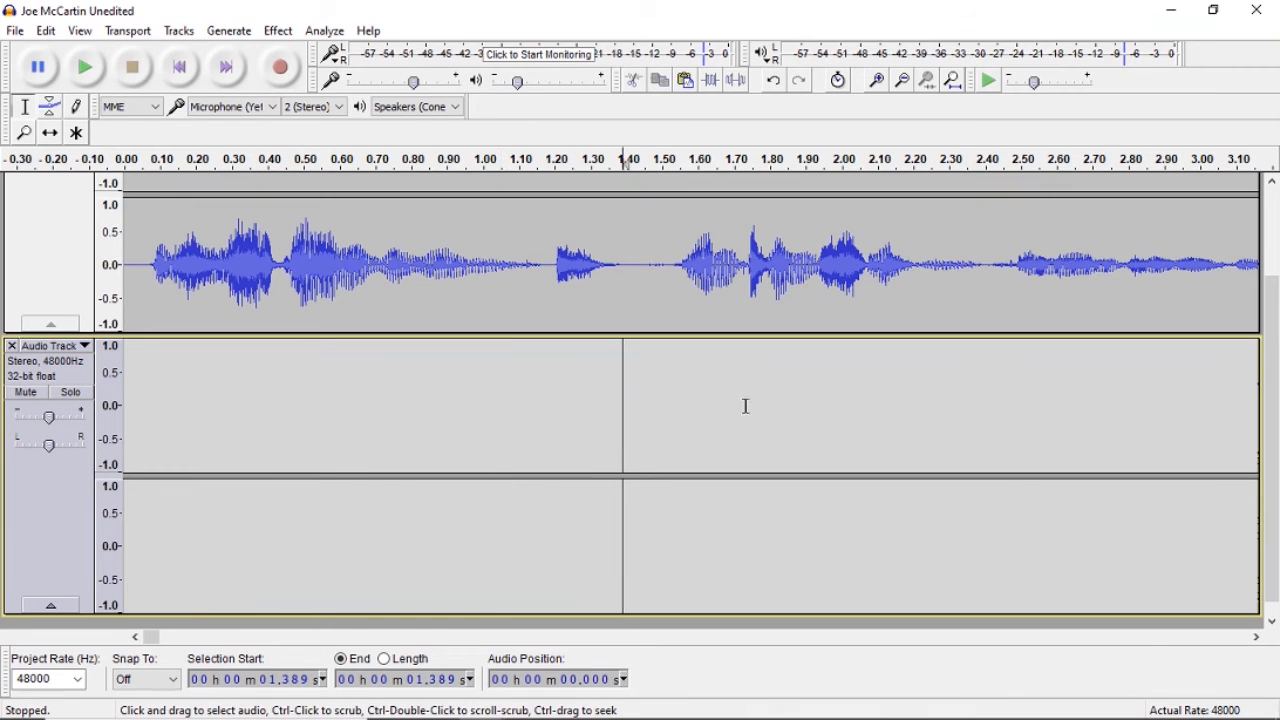
key(ctrl+v)
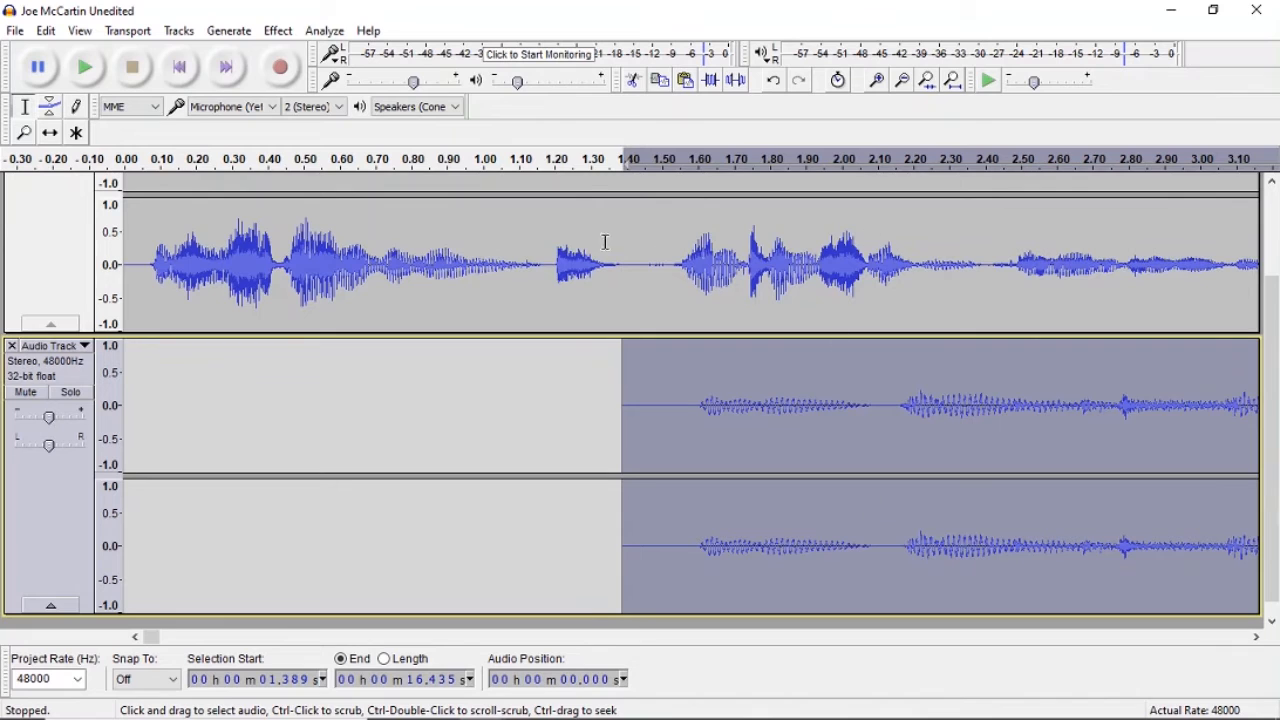
- Play both tracks from about 1.1 seconds to hear how the speech overlaps the start of the music
click(573, 172)
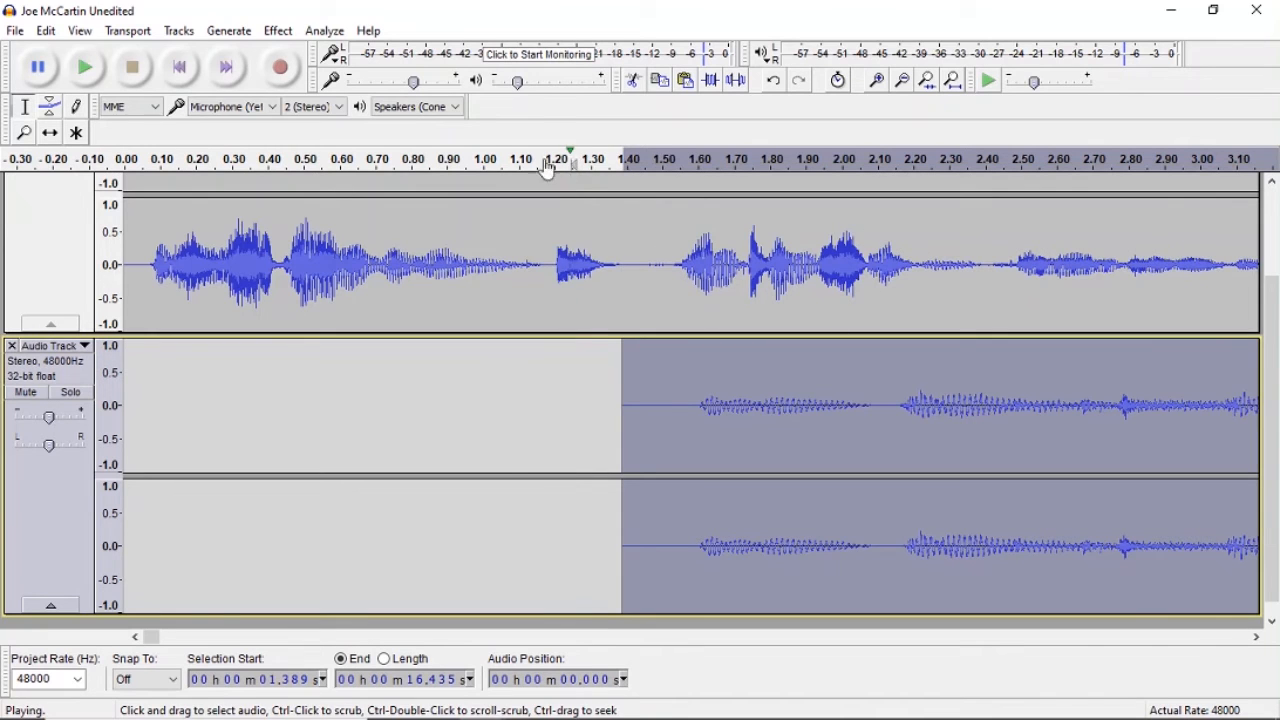
click(133, 70)
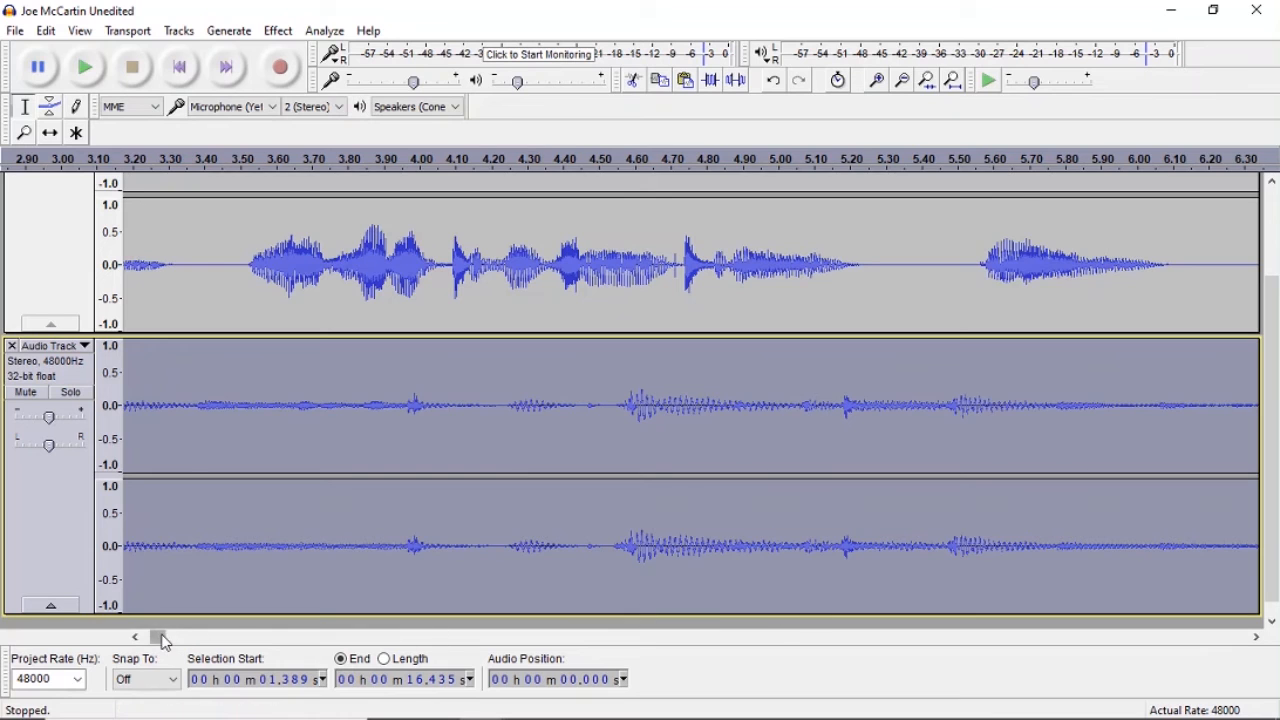
drag(157, 637, 149, 646)
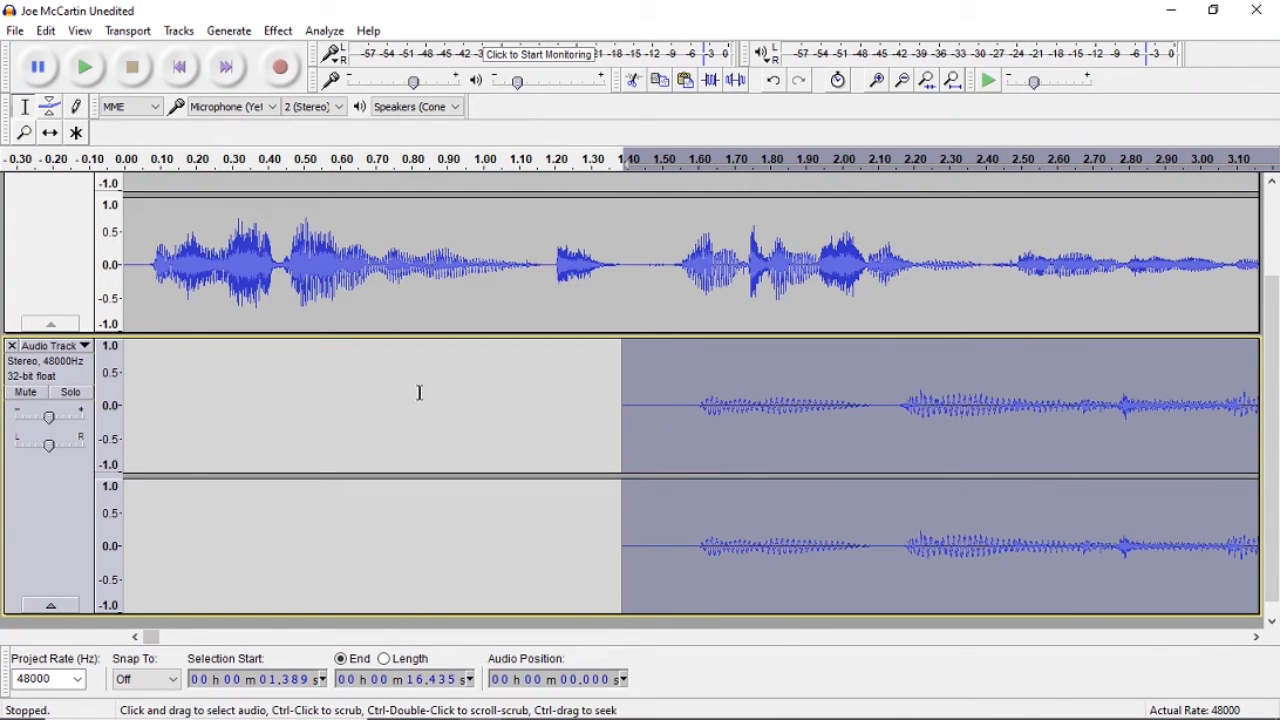
click(528, 160)
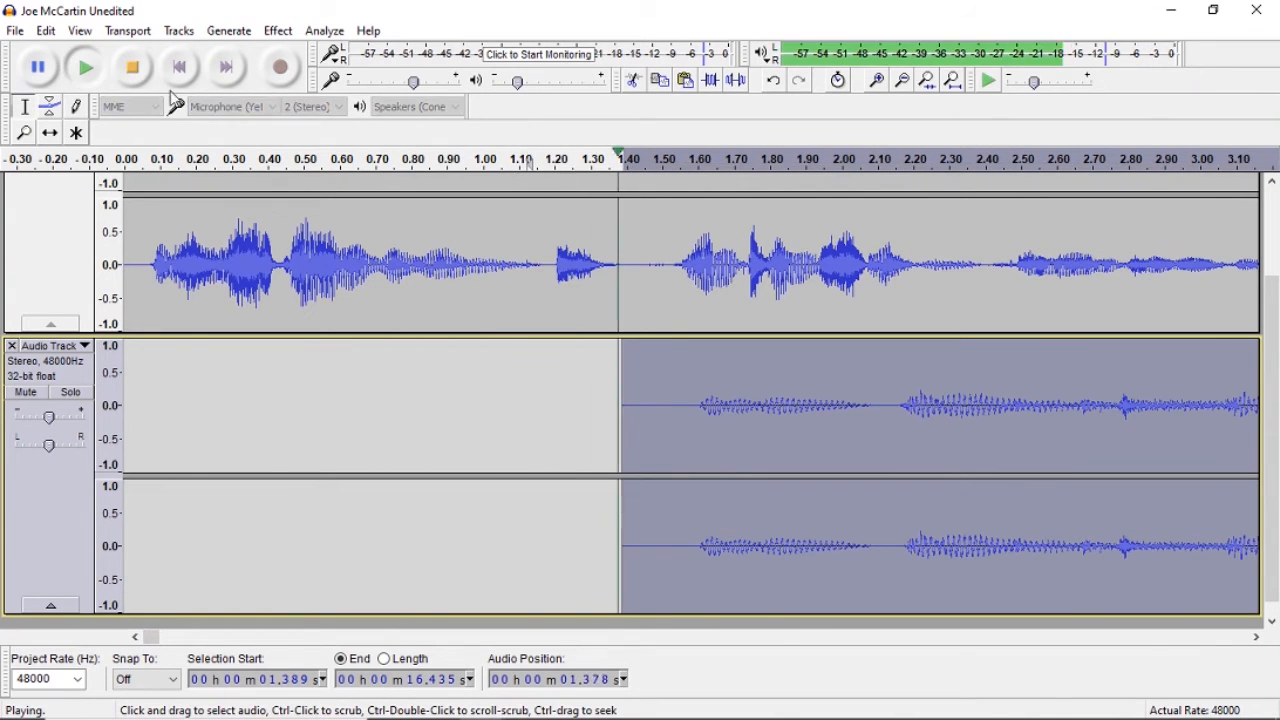
key(space)
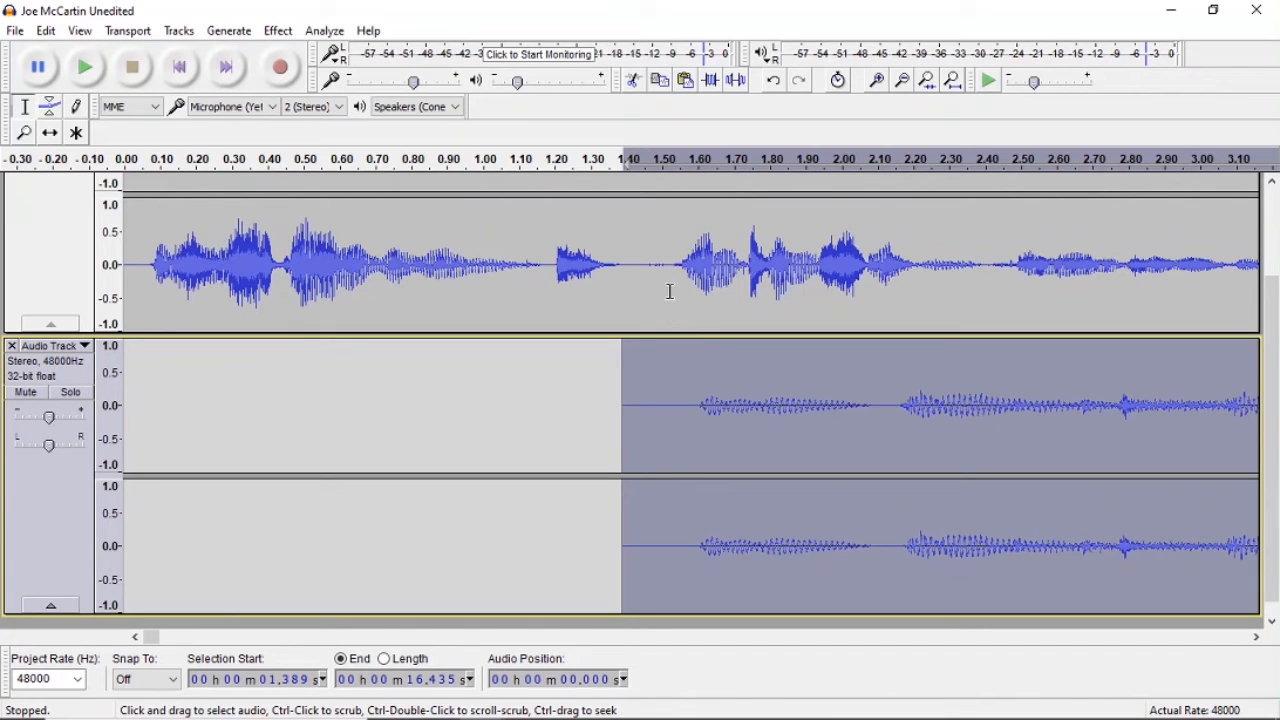
- Split the speech track in the pause at about 1.45 seconds
click(642, 266)
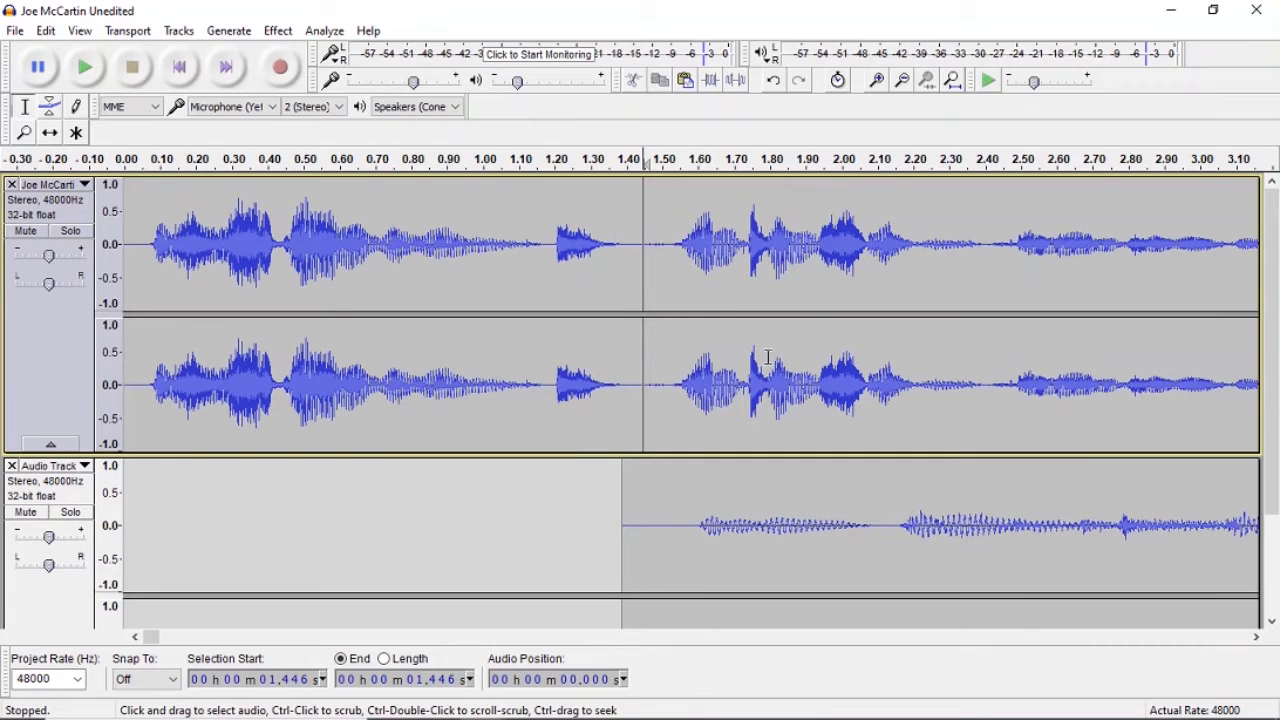
click(45, 34)
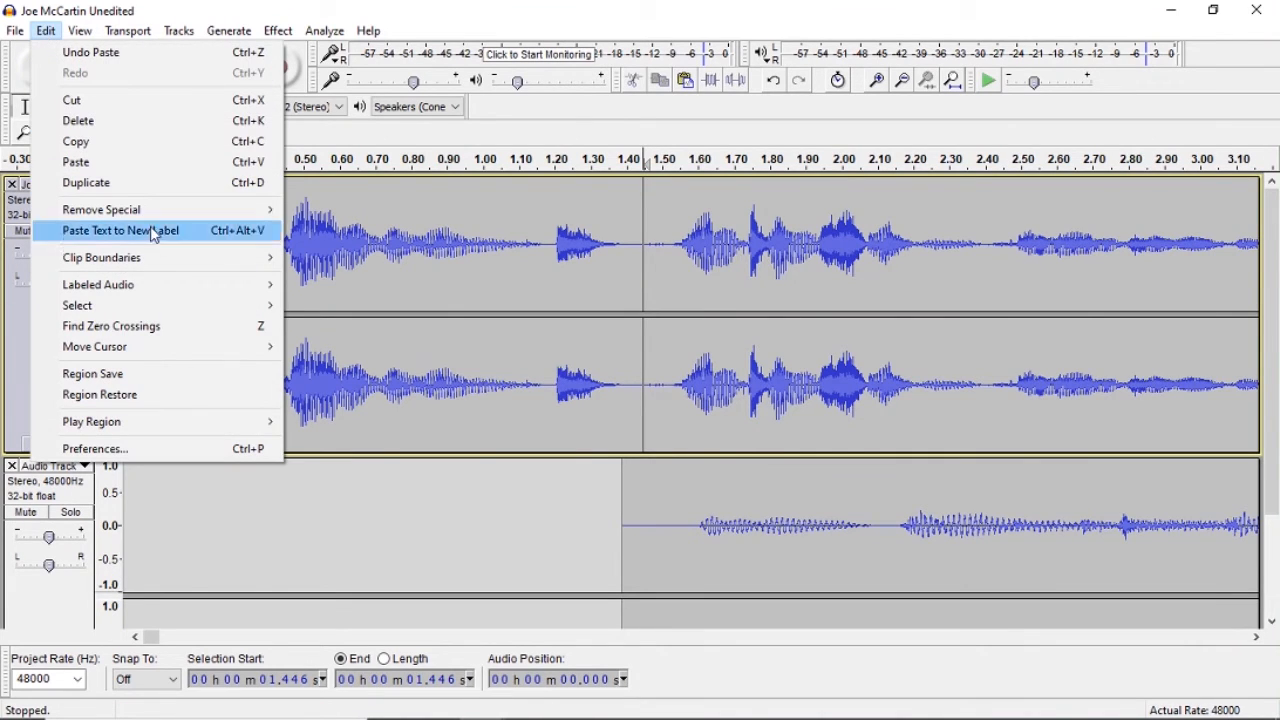
mouse_move(157, 264)
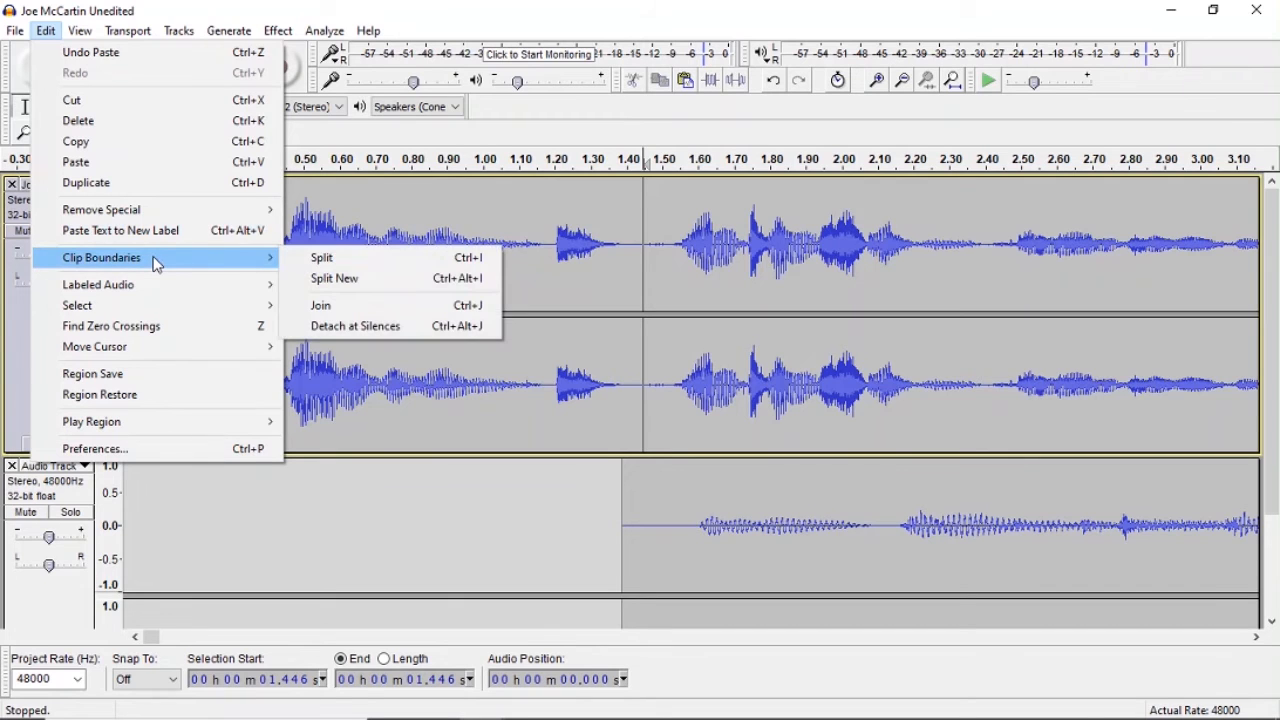
click(306, 260)
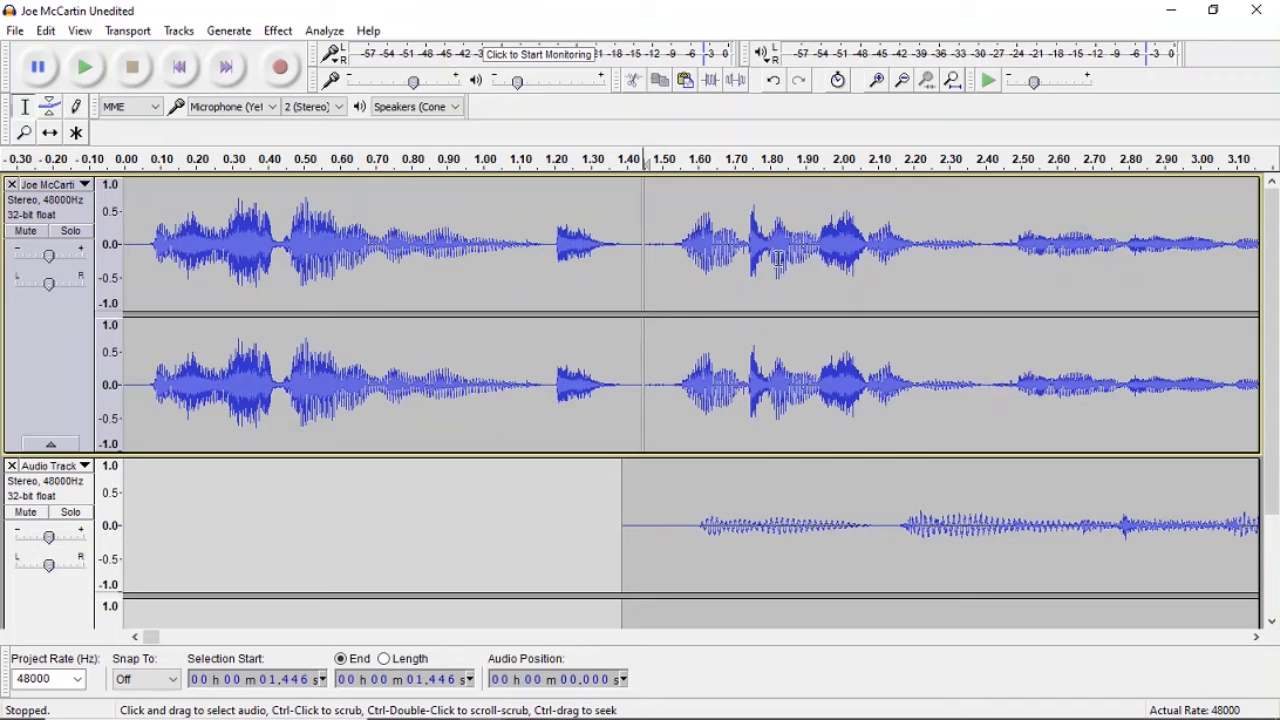
- Use the Time Shift Tool to move the speech clip after the split so it starts at about 16 seconds, near the music's end
click(56, 133)
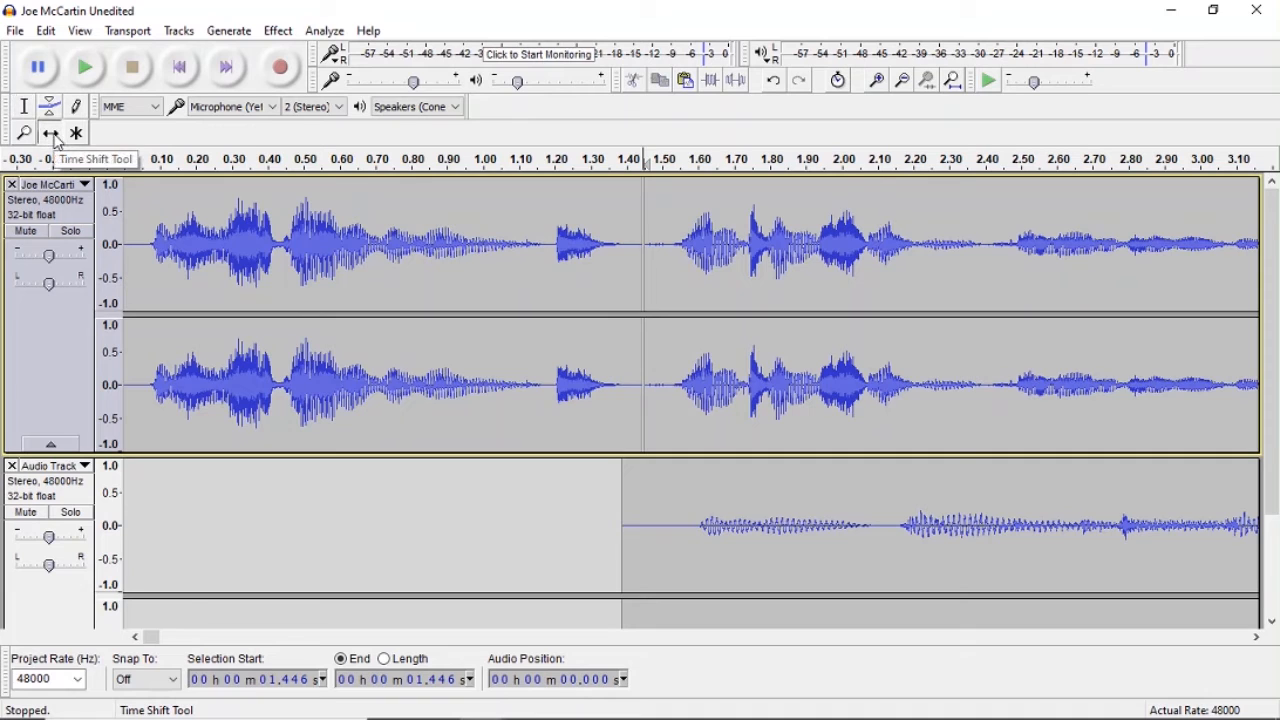
drag(700, 236, 1145, 240)
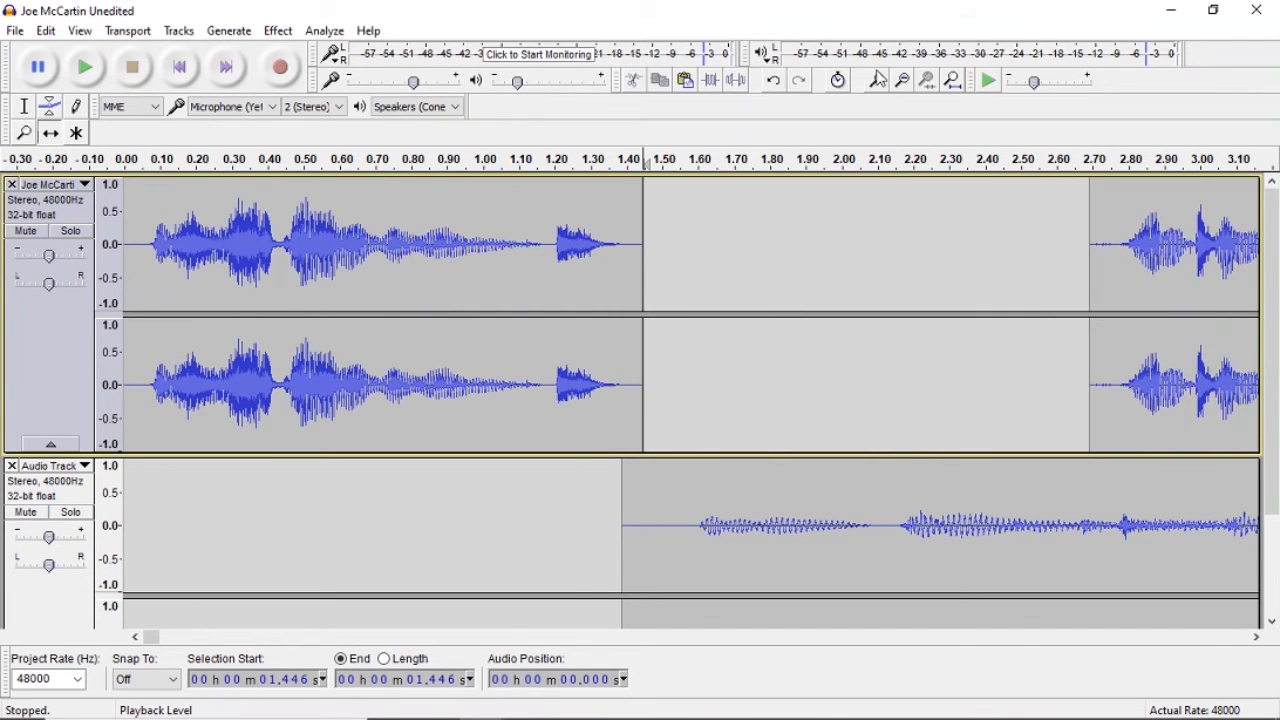
click(904, 82)
click(904, 82)
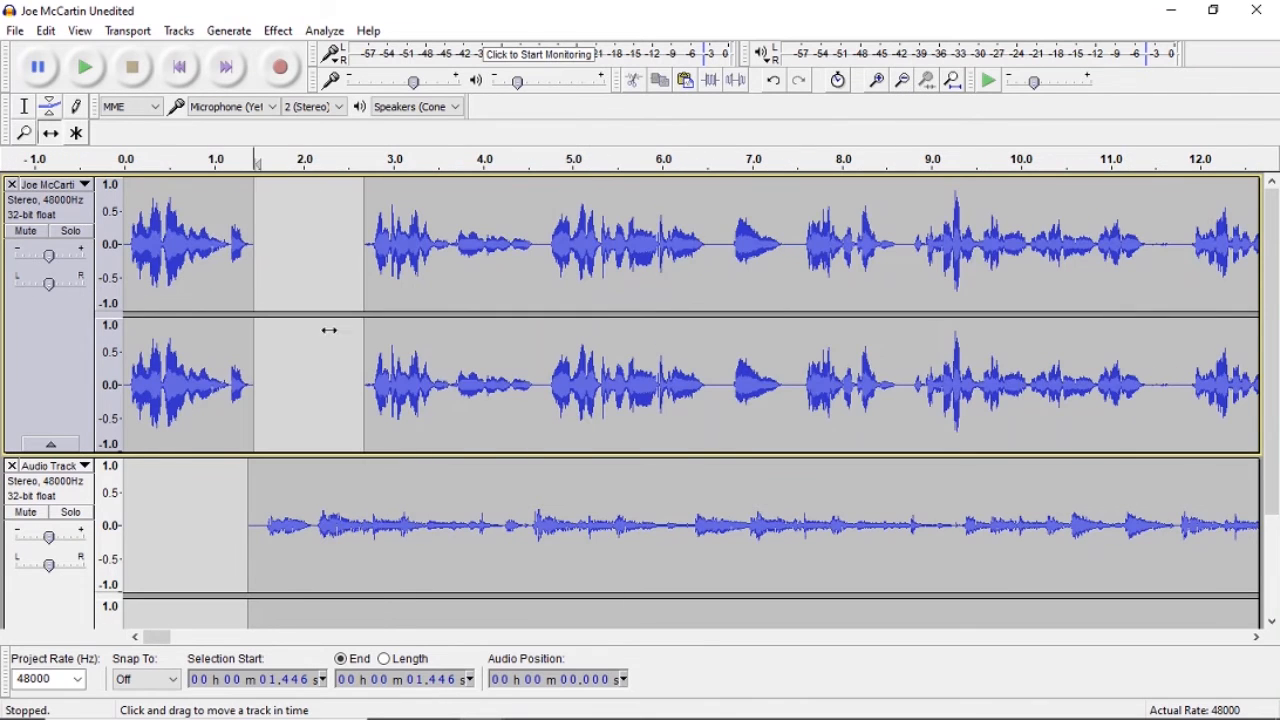
drag(405, 249, 966, 294)
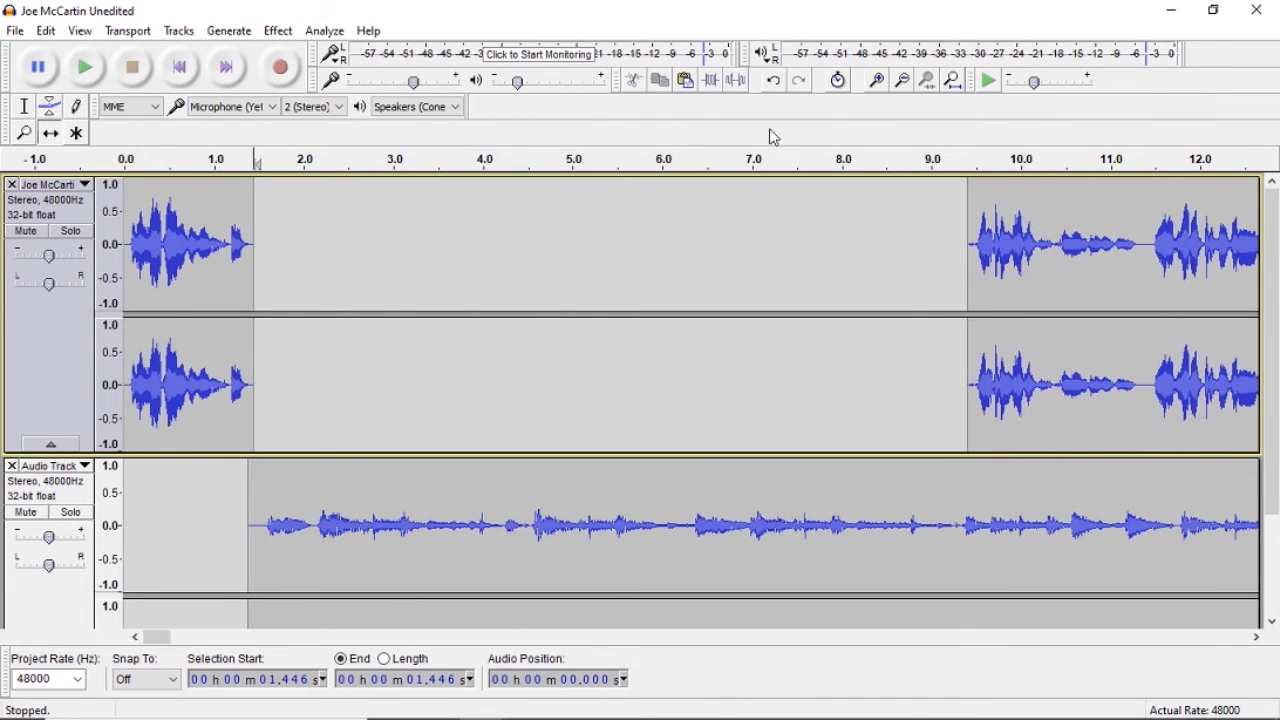
click(902, 82)
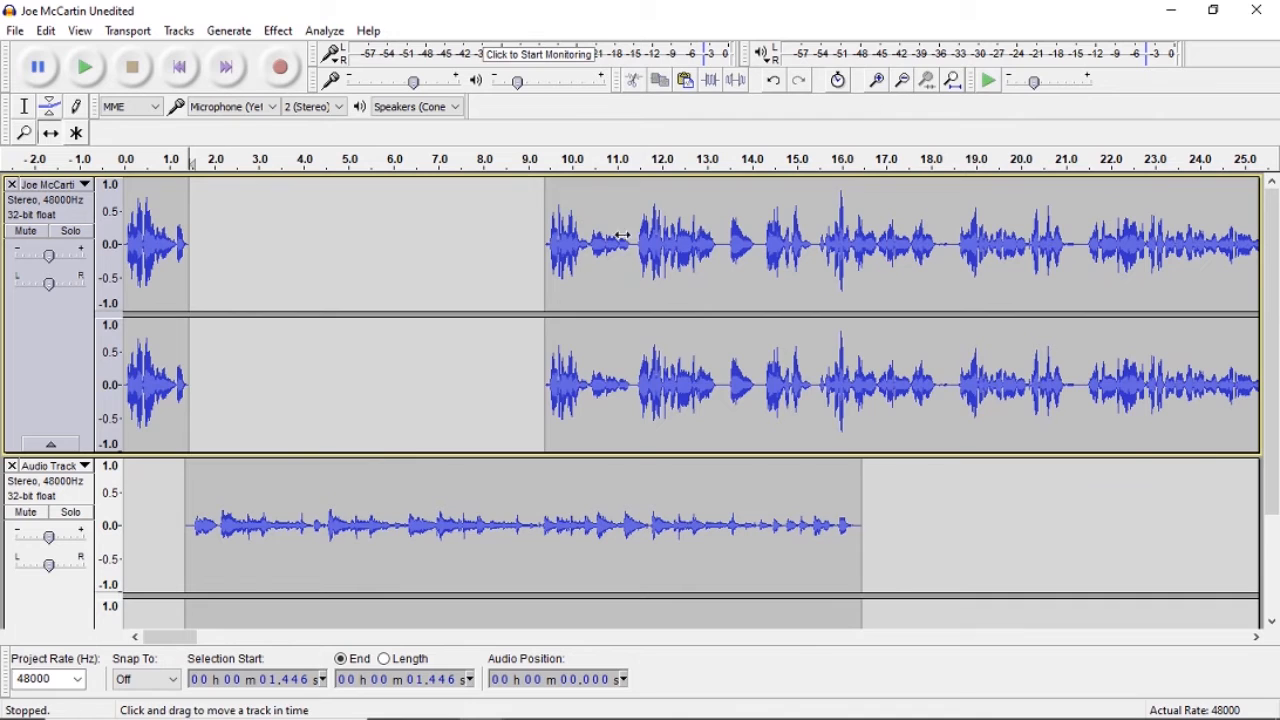
drag(601, 238, 902, 258)
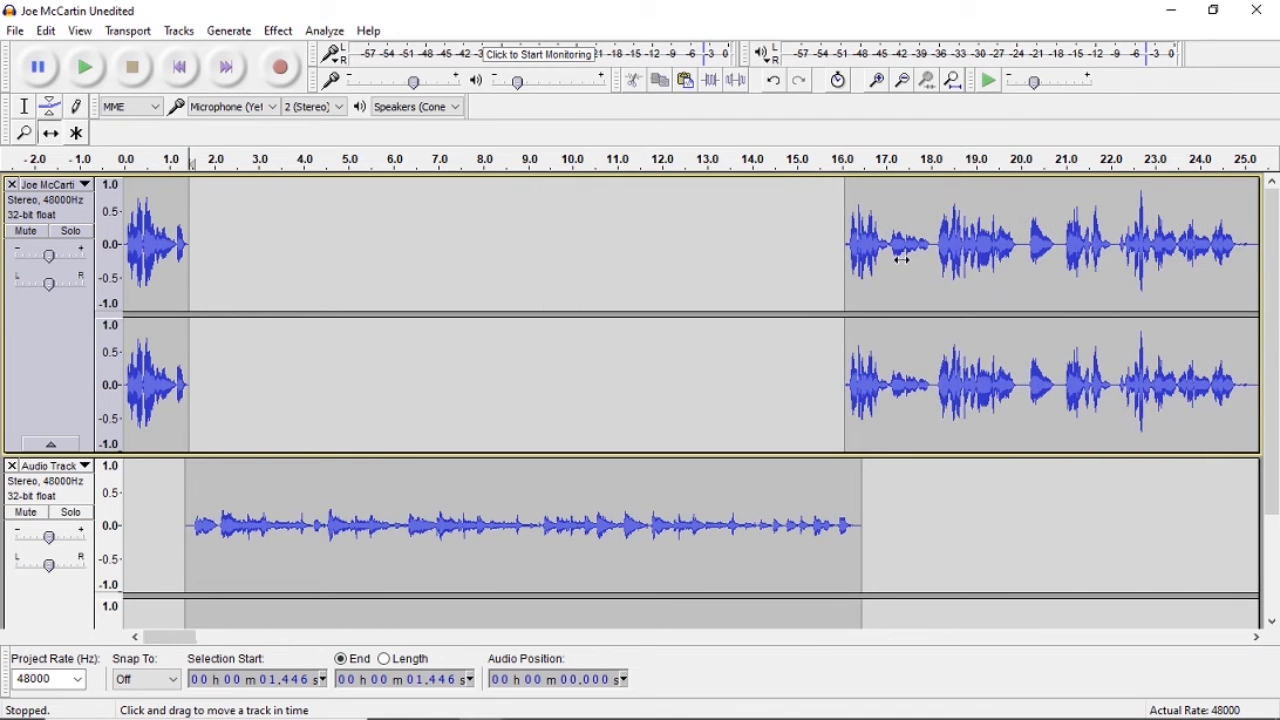
- Shift the music clip to start at about 1.0 seconds and the second speech clip to start at about 15.5 seconds
drag(235, 472, 217, 479)
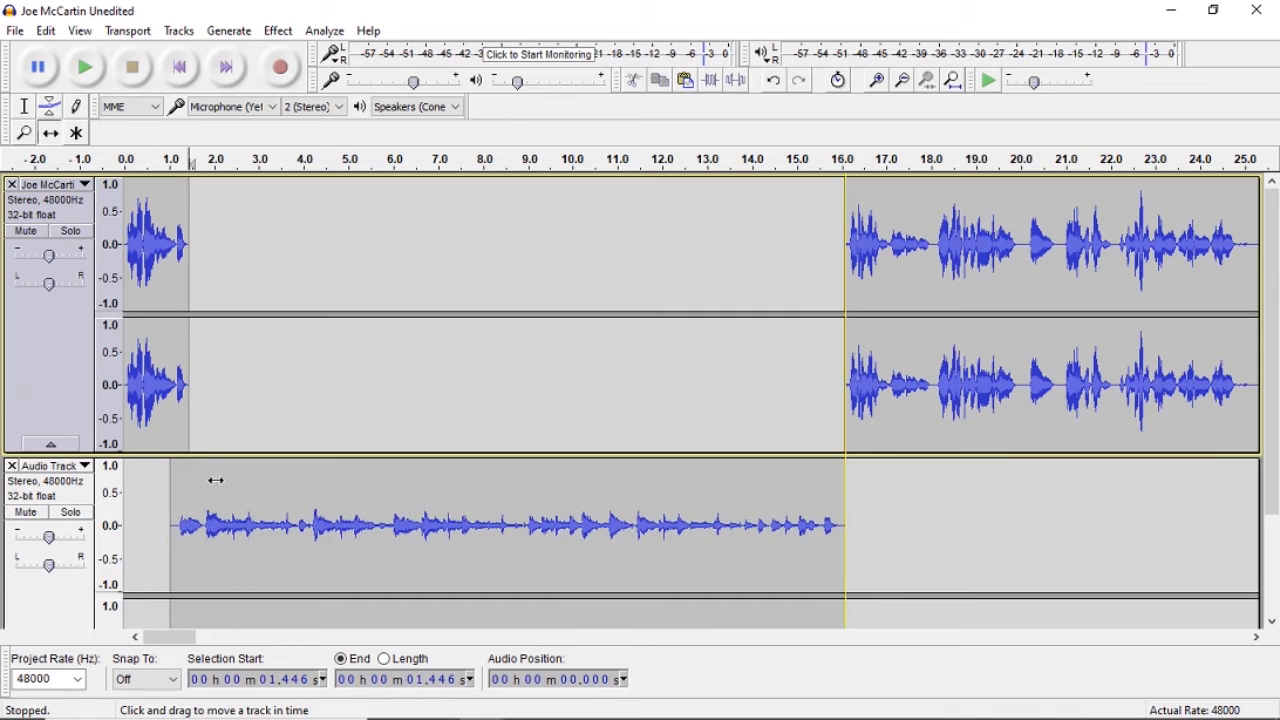
scroll(216, 480, down, 3)
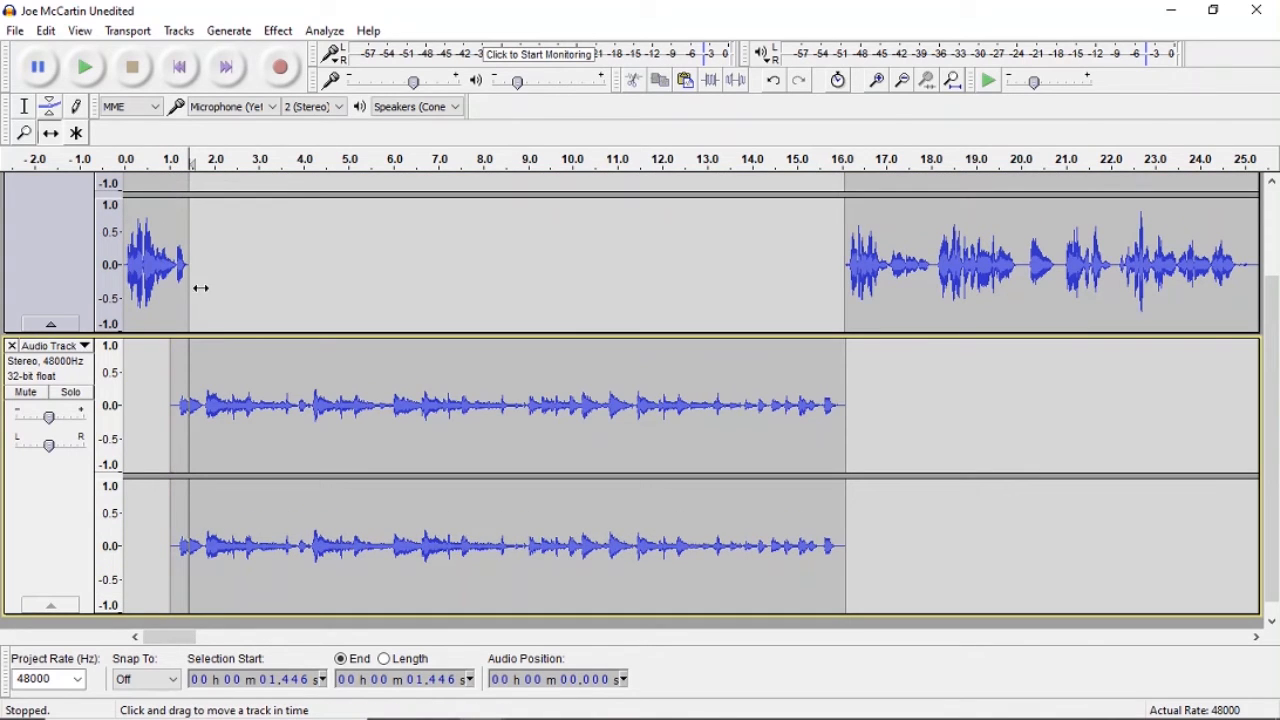
drag(938, 296, 883, 274)
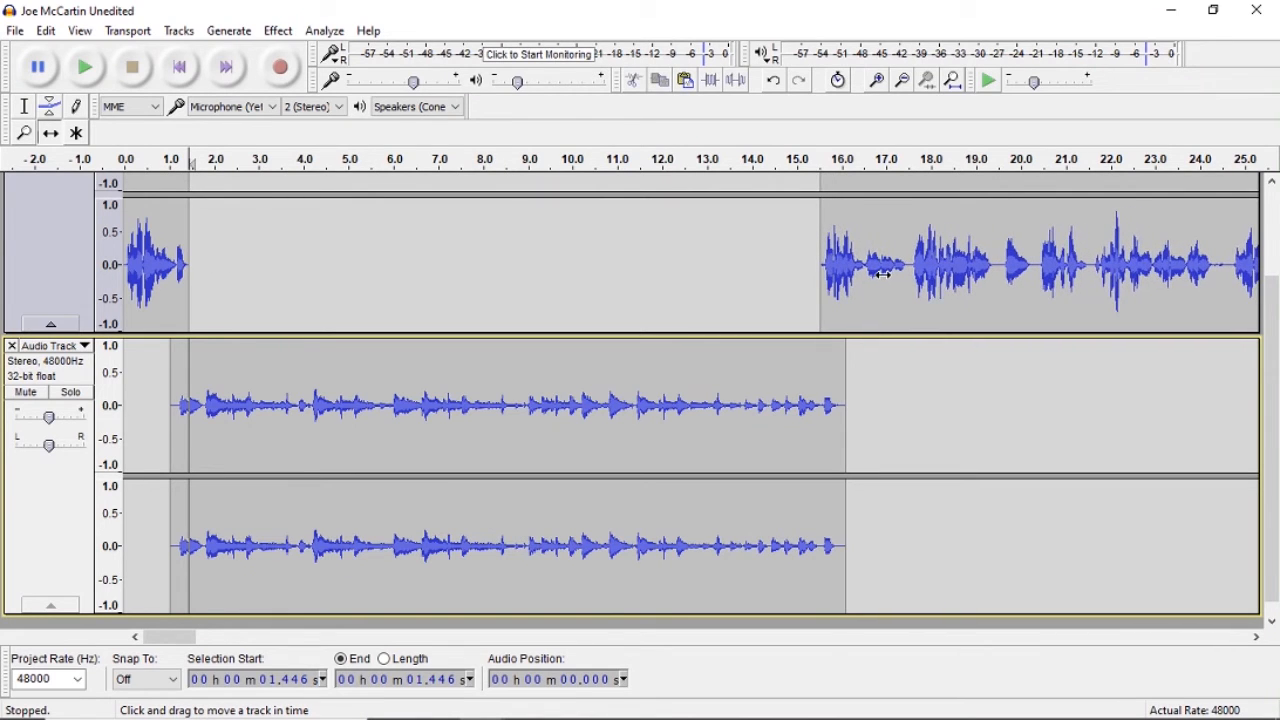
scroll(883, 274, up, 3)
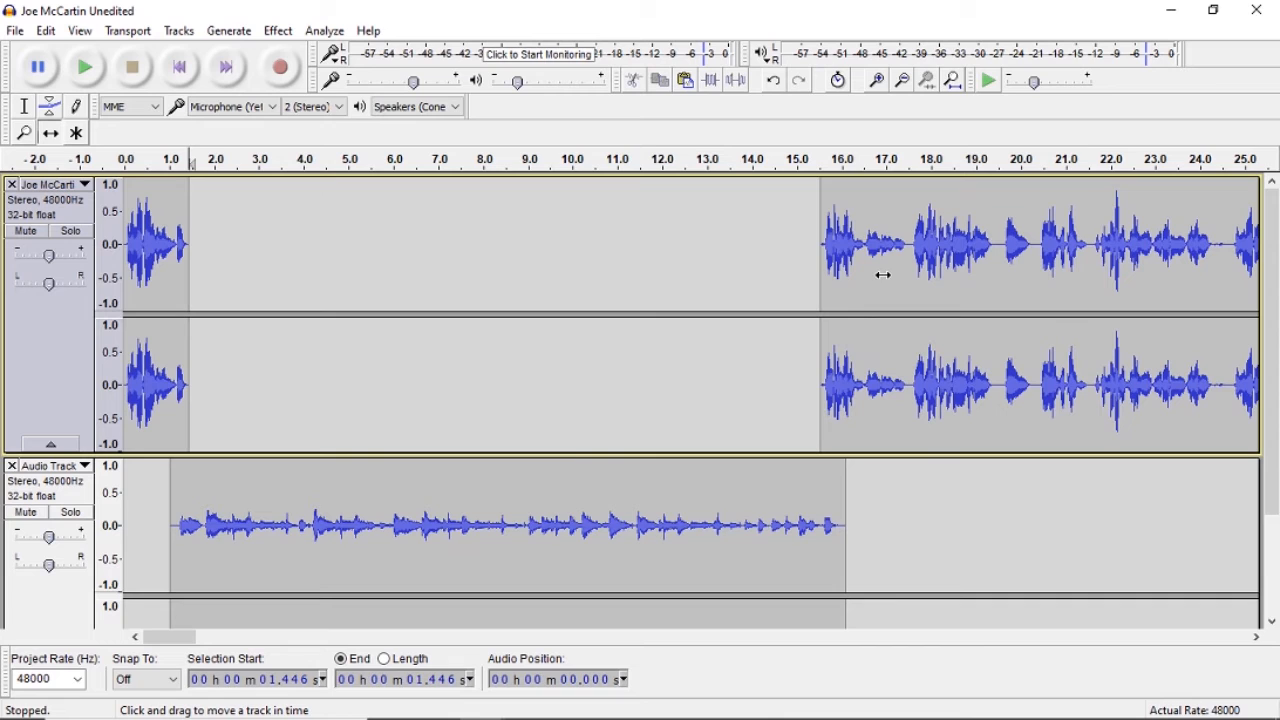
- Play the project from the start to check the transition from the first speech clip into the music
click(127, 163)
click(127, 163)
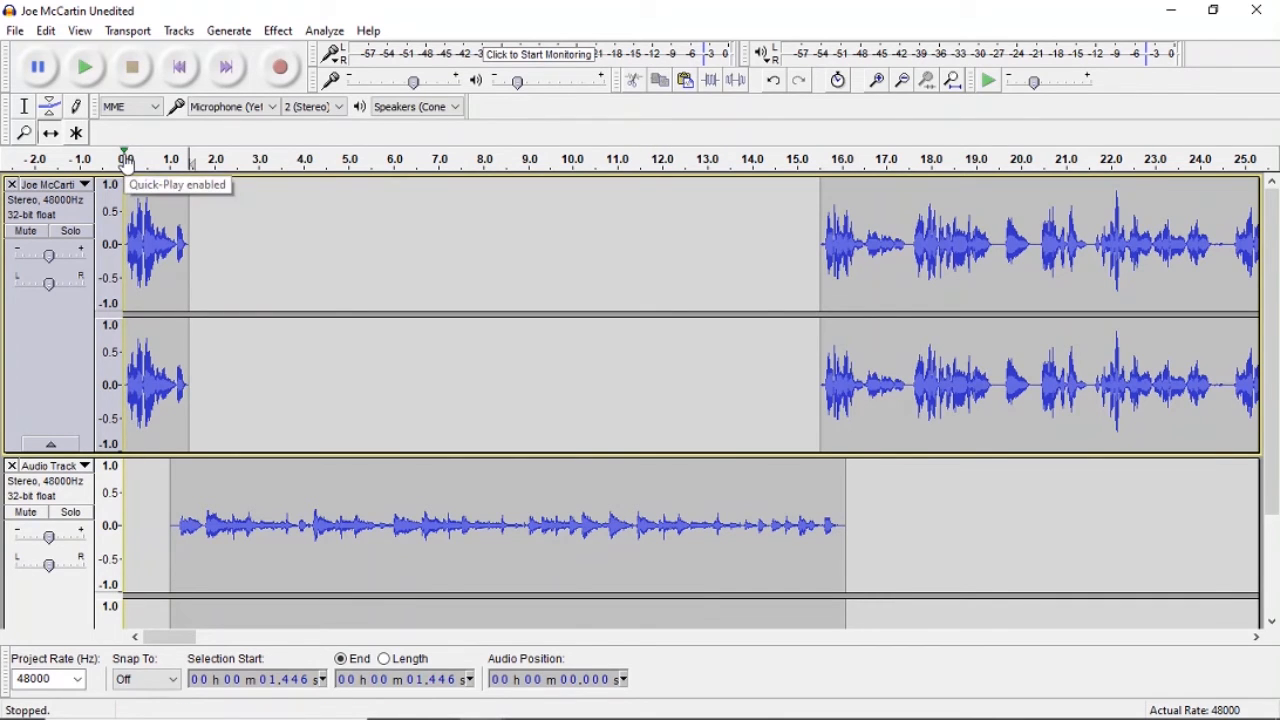
click(127, 163)
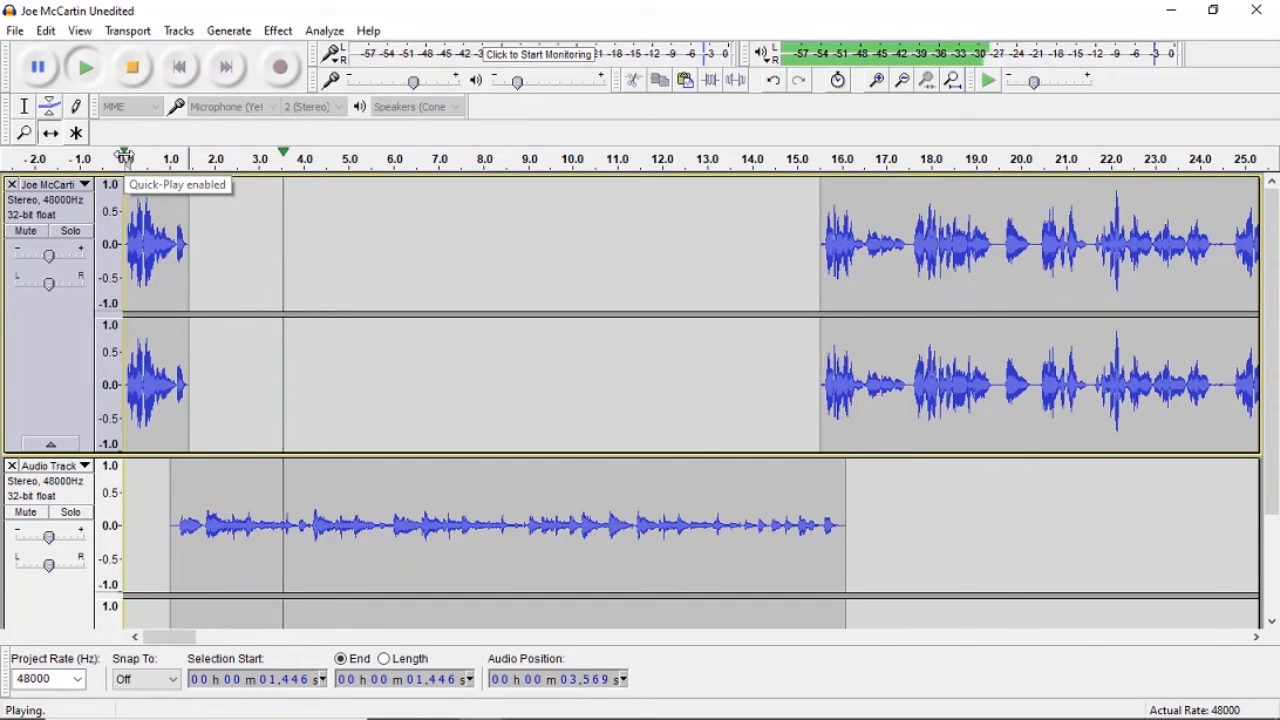
click(132, 67)
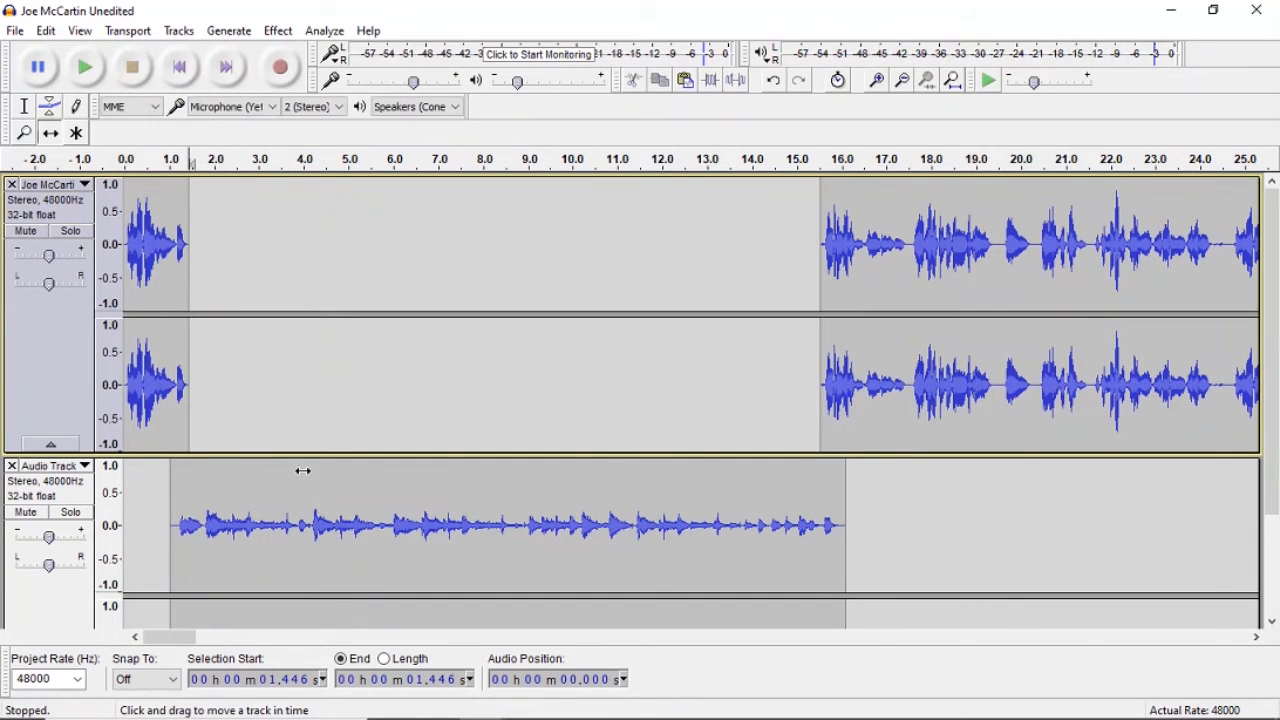
- Shift the music clip earlier to start at about 0.8 seconds, and play the transition from the beginning
drag(302, 470, 289, 471)
scroll(289, 471, down, 3)
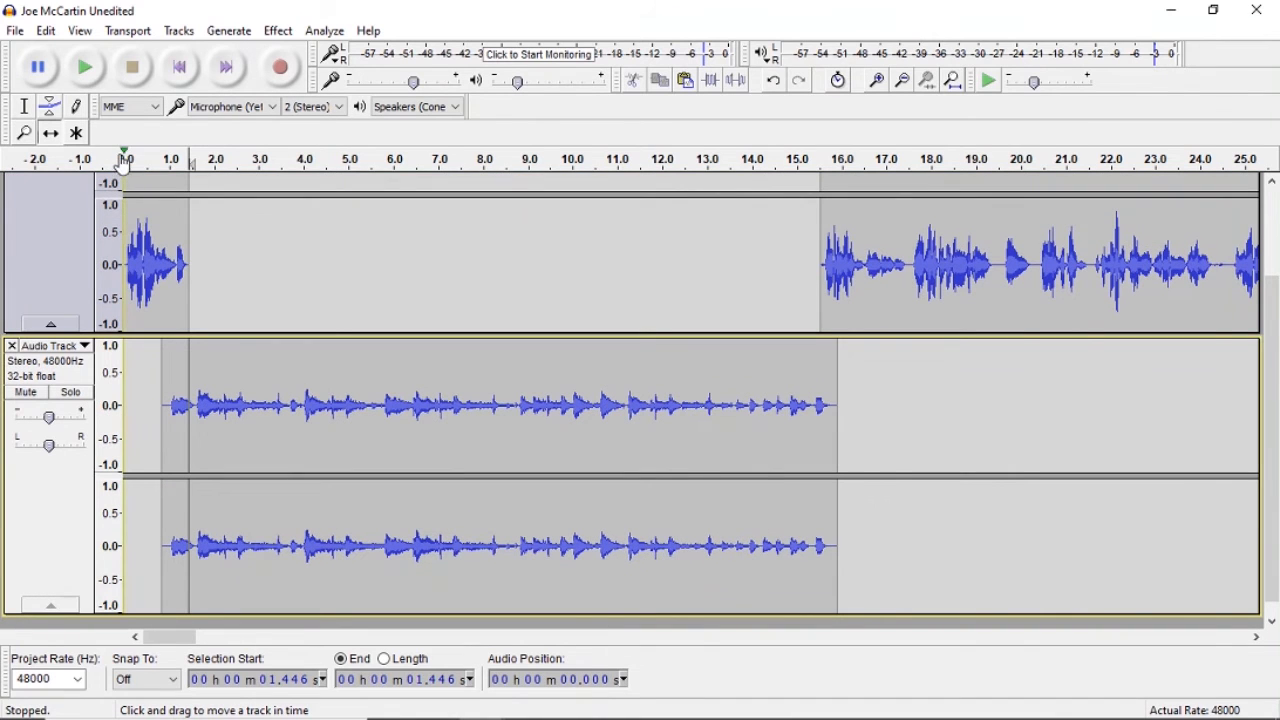
click(122, 162)
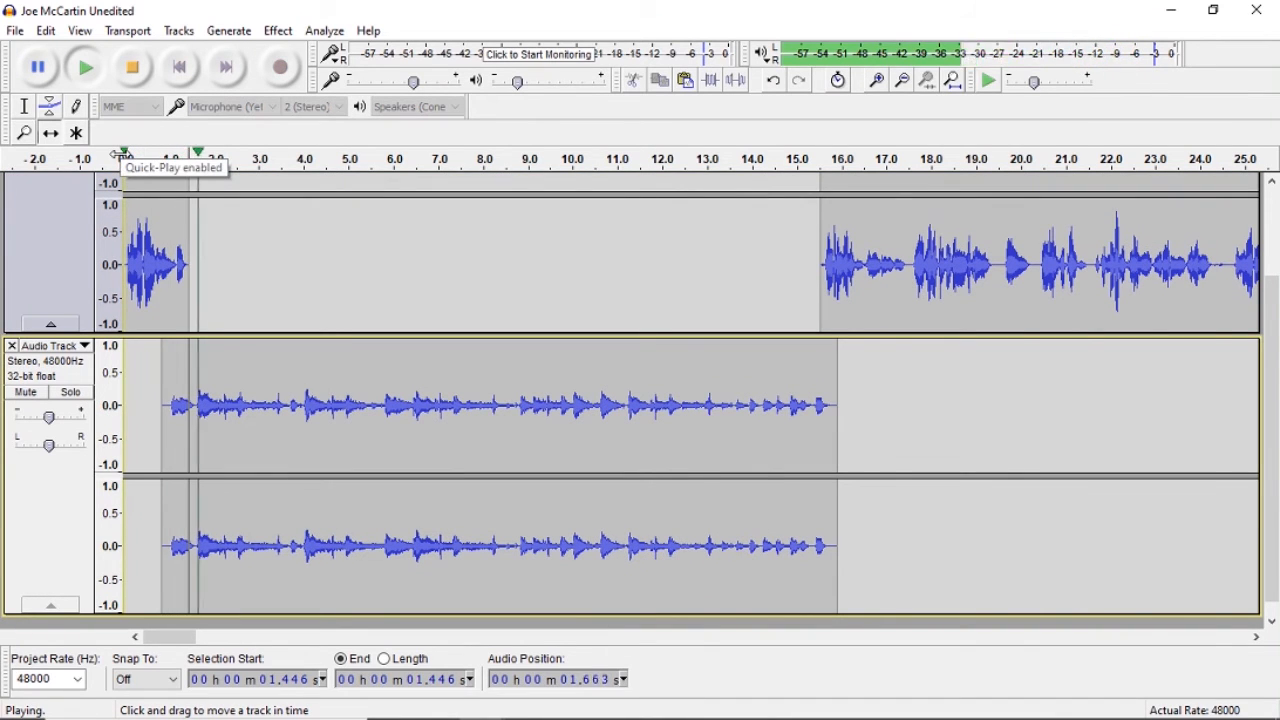
key(space)
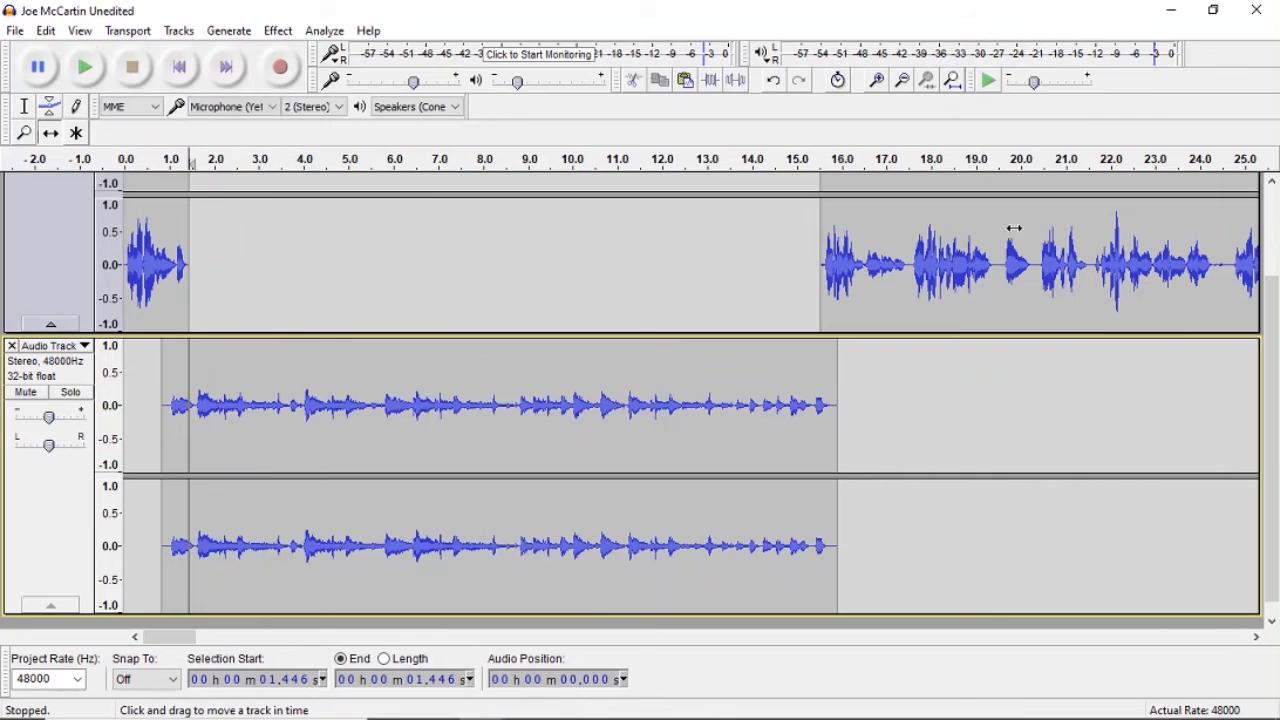
- Shift the second speech clip earlier to start at about 15.2 seconds, and play the transition from about 14 seconds
drag(996, 252, 983, 257)
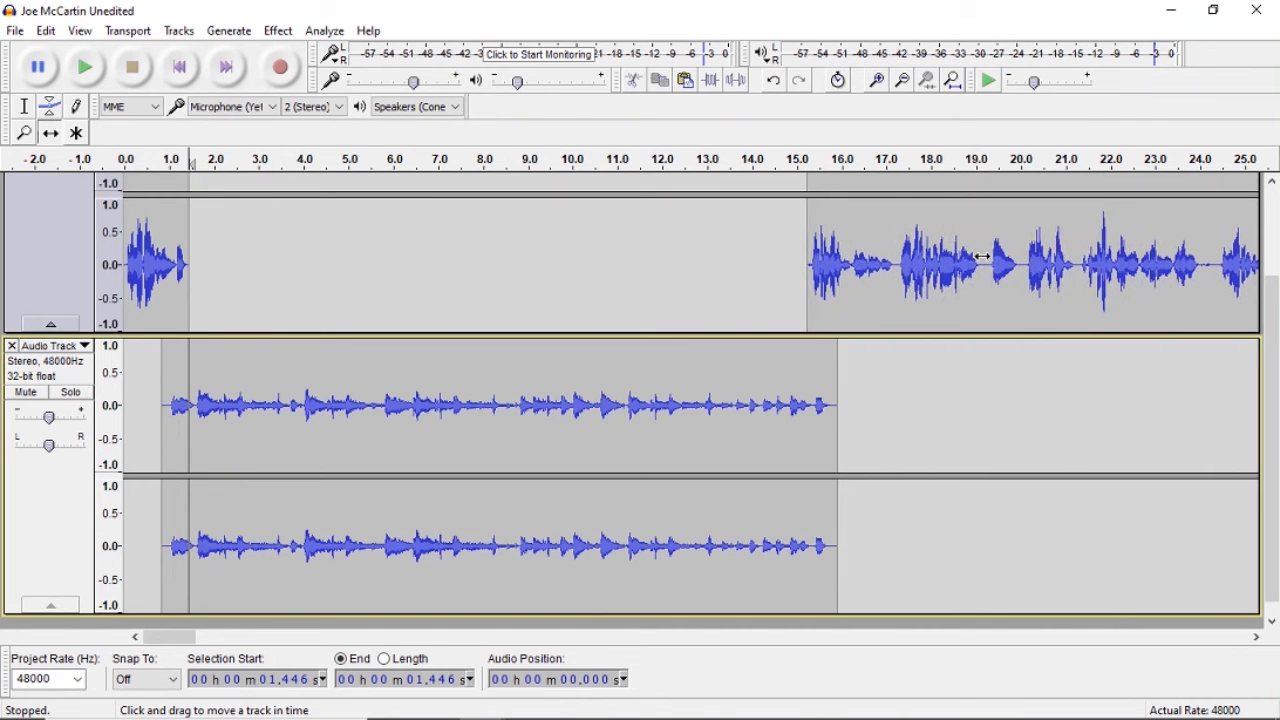
scroll(983, 257, up, 3)
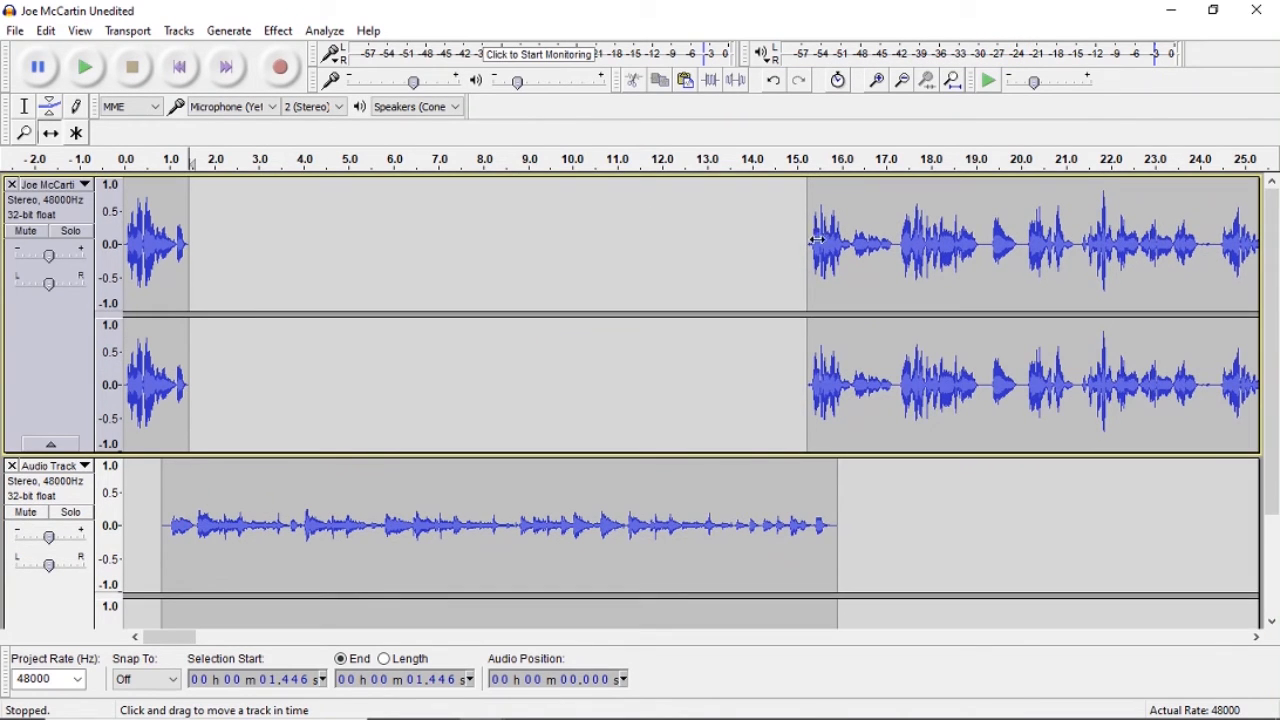
click(751, 161)
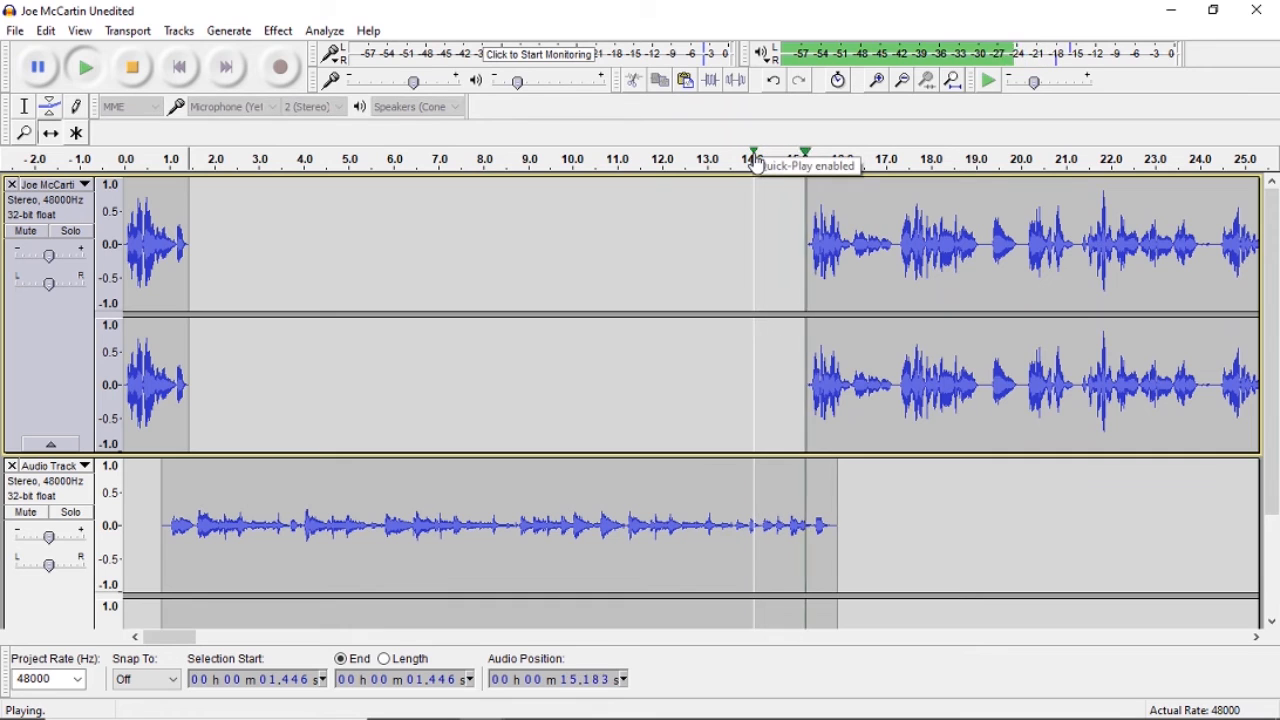
click(132, 67)
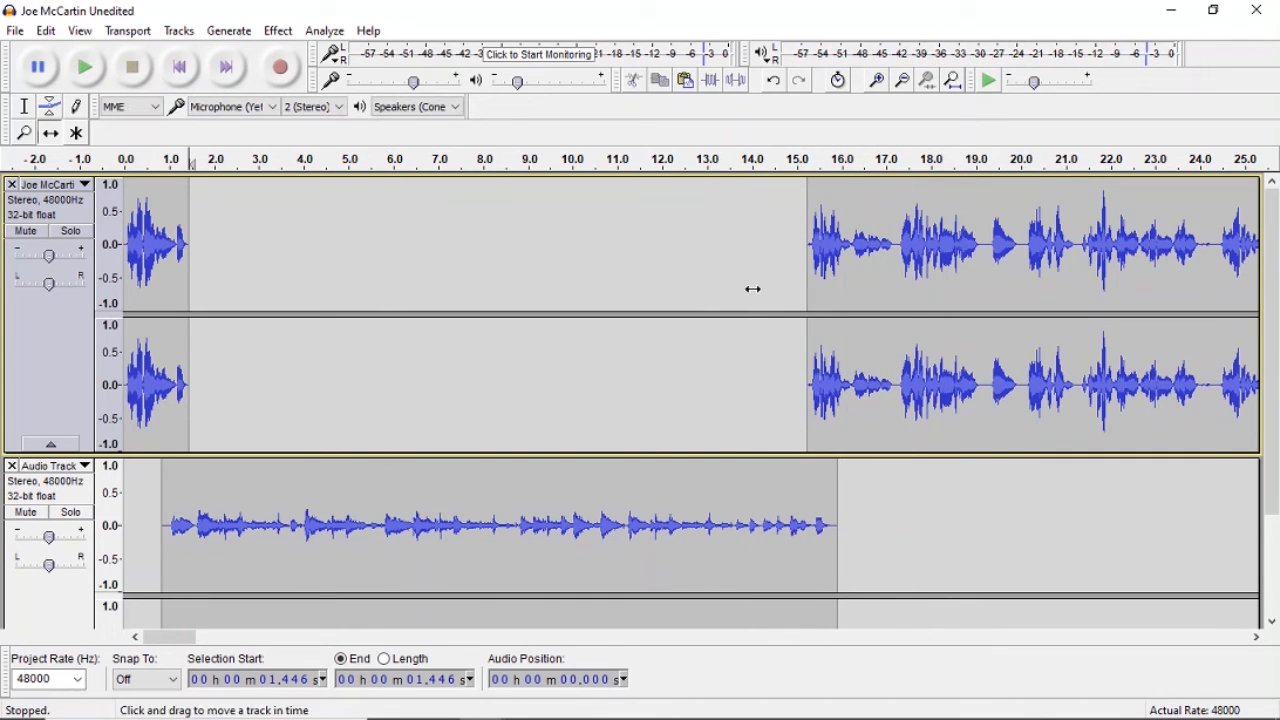
scroll(752, 289, down, 2)
scroll(743, 289, down, 1)
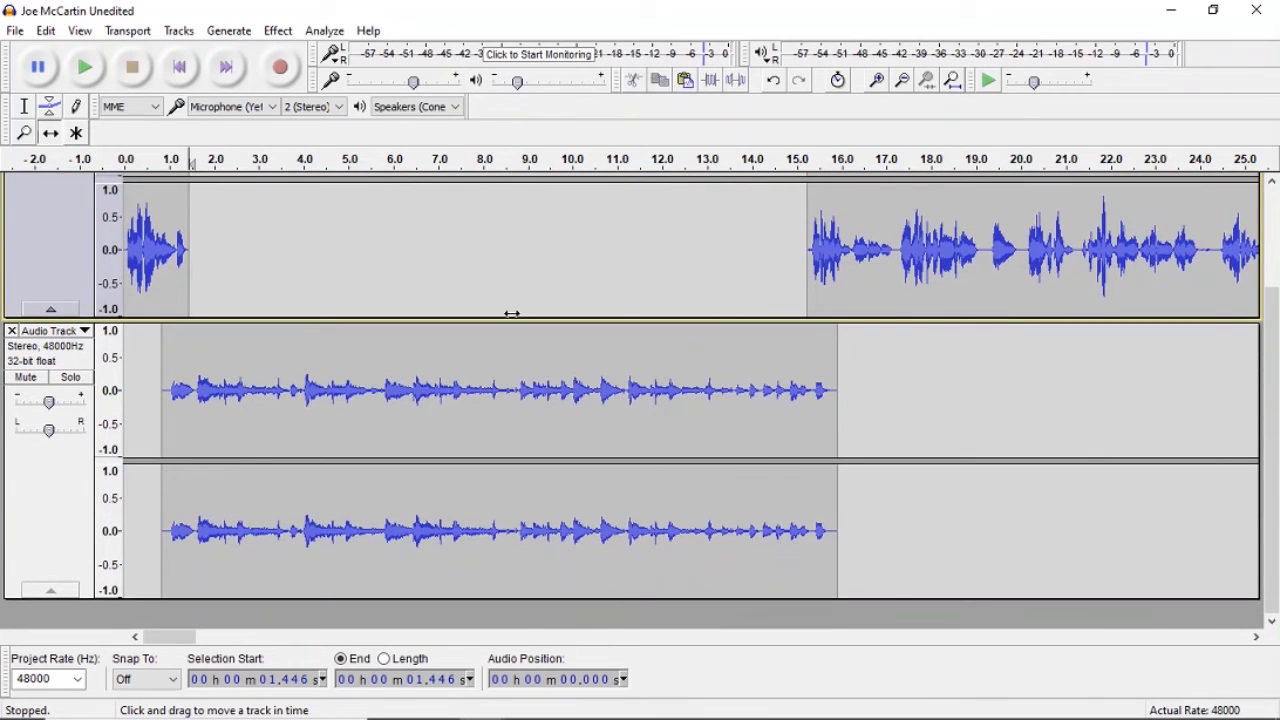
- Delete the music clip's audio after about 8.0 seconds, and play its new ending from about 6.8 seconds
click(24, 106)
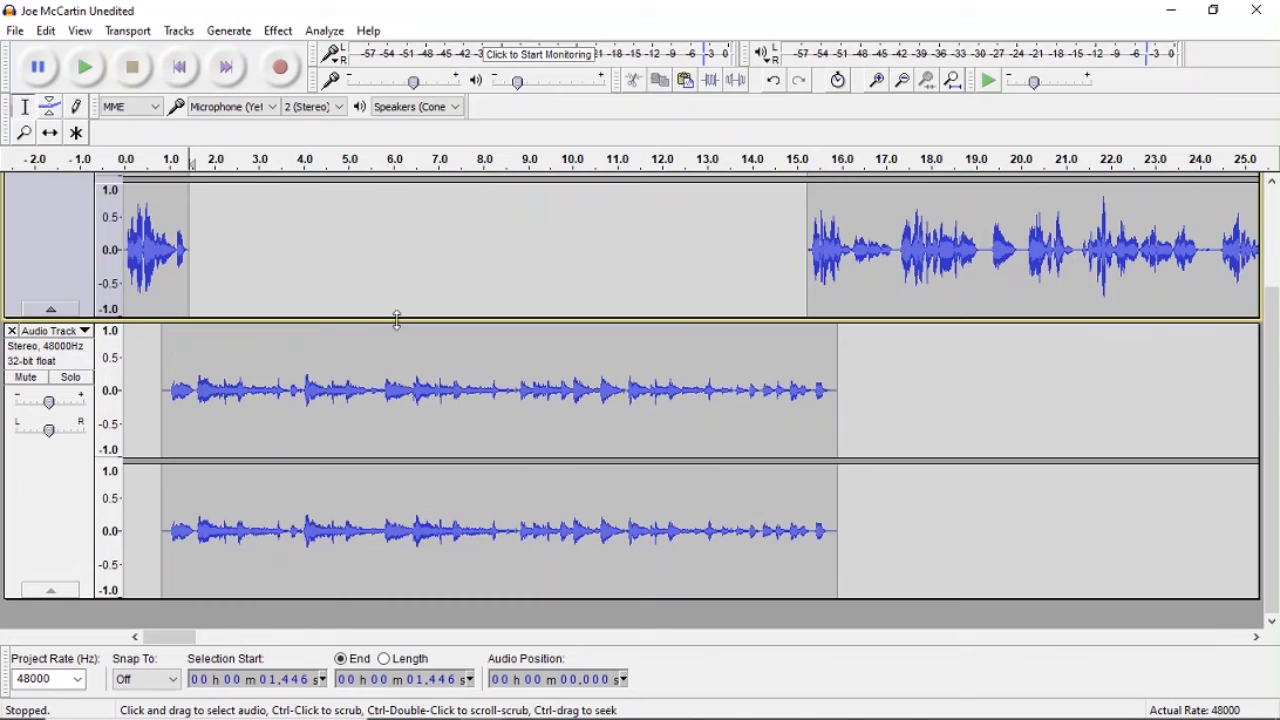
click(876, 82)
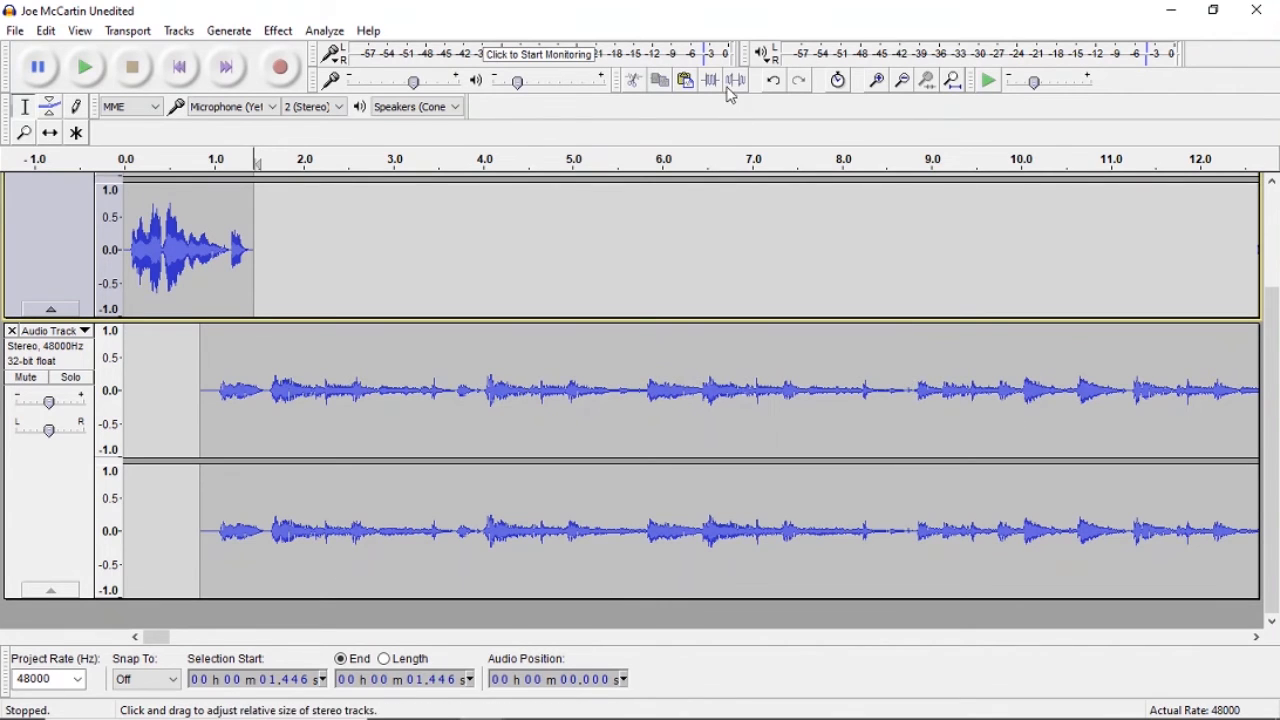
click(906, 82)
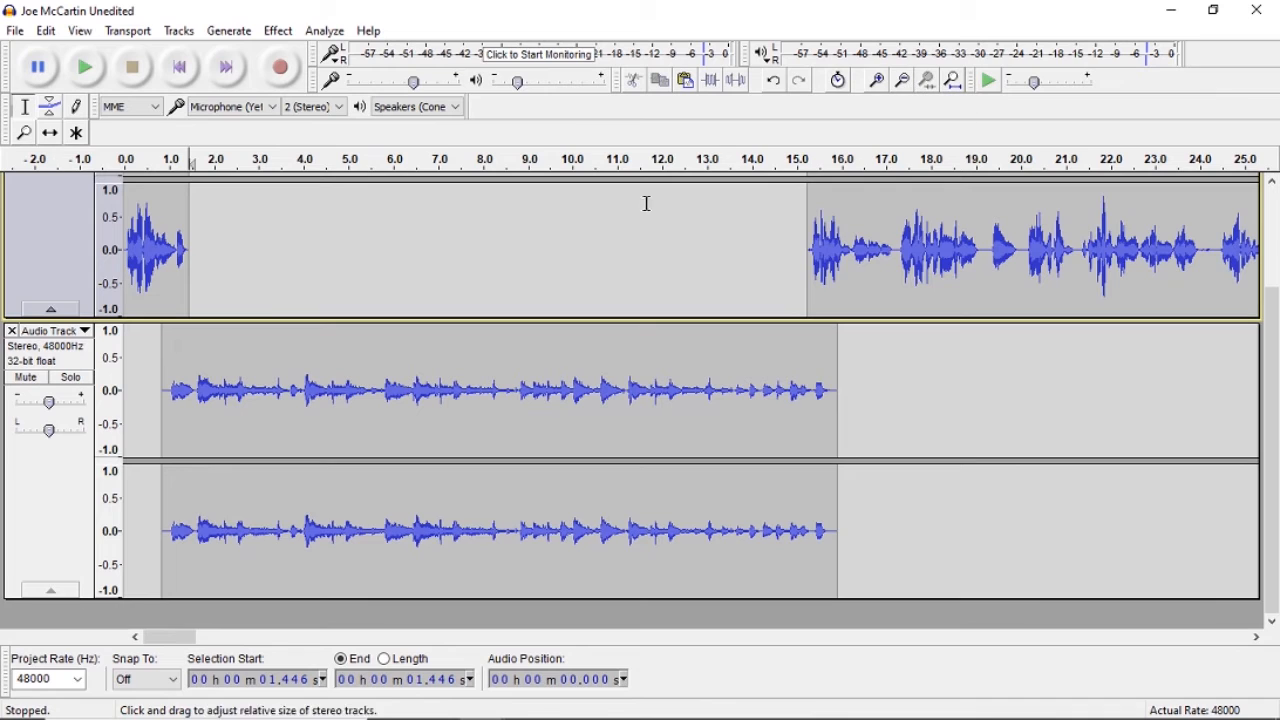
click(513, 393)
drag(485, 390, 871, 405)
key(Delete)
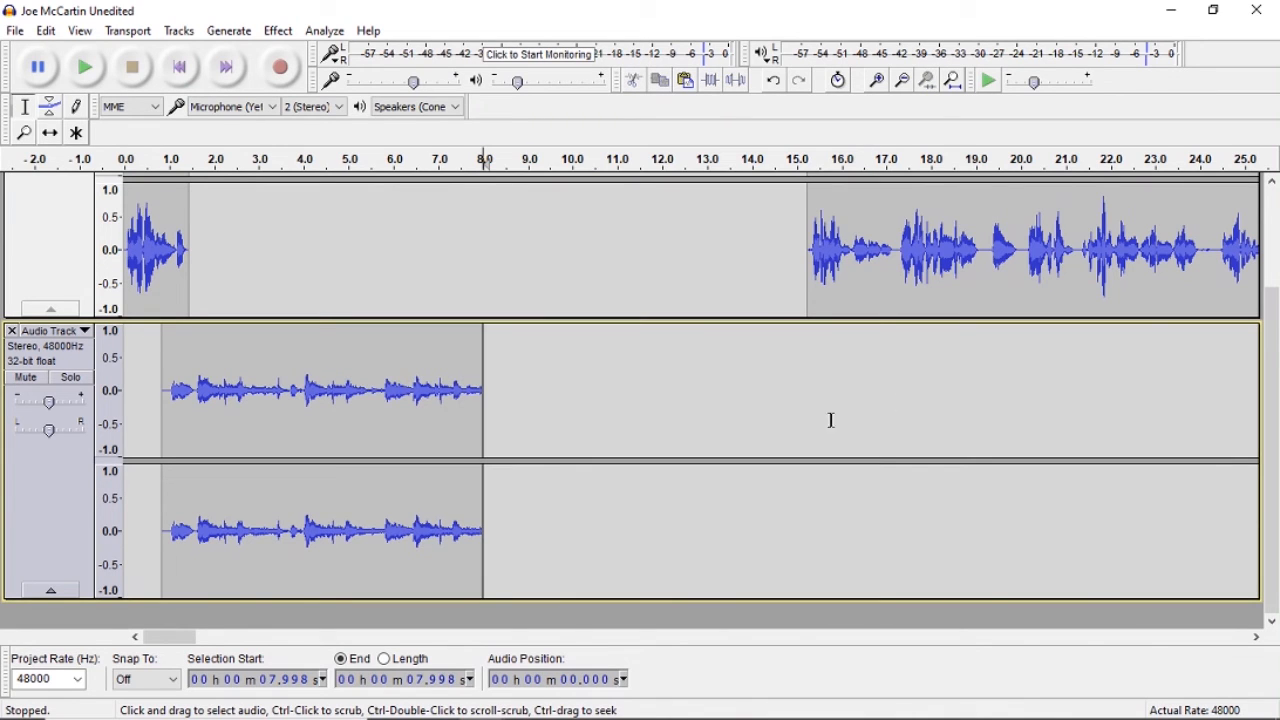
click(430, 159)
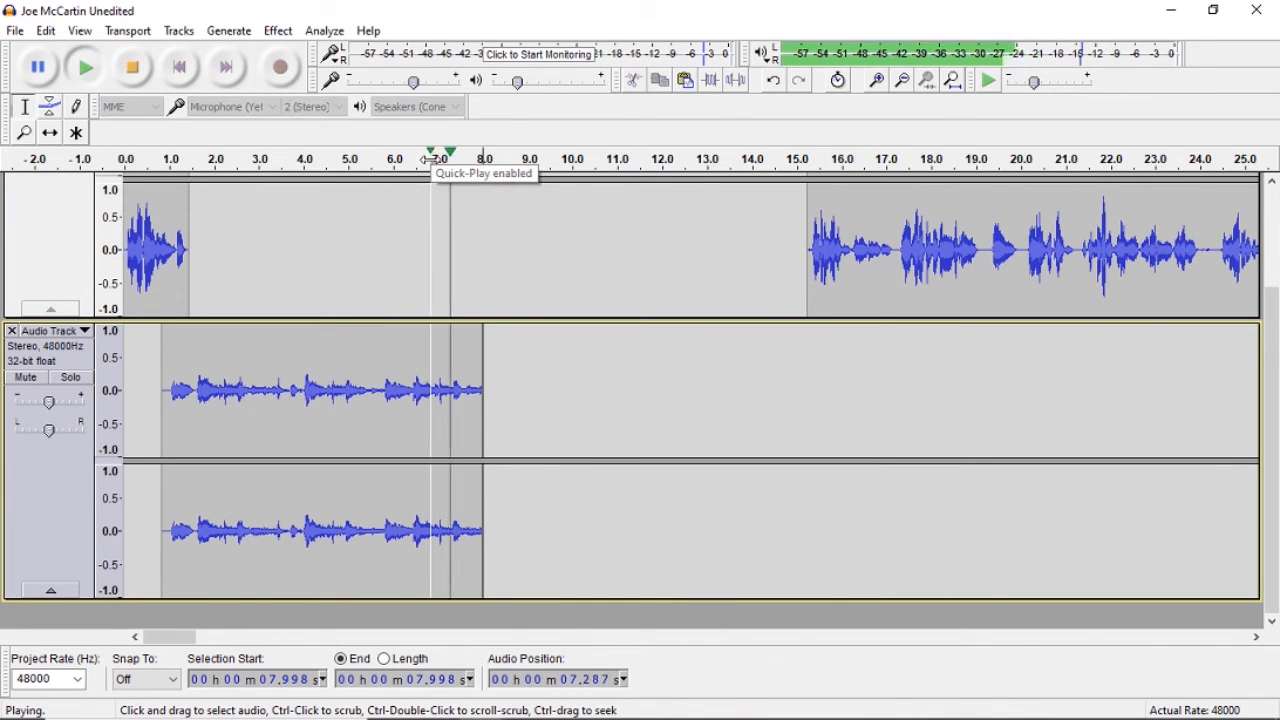
click(133, 70)
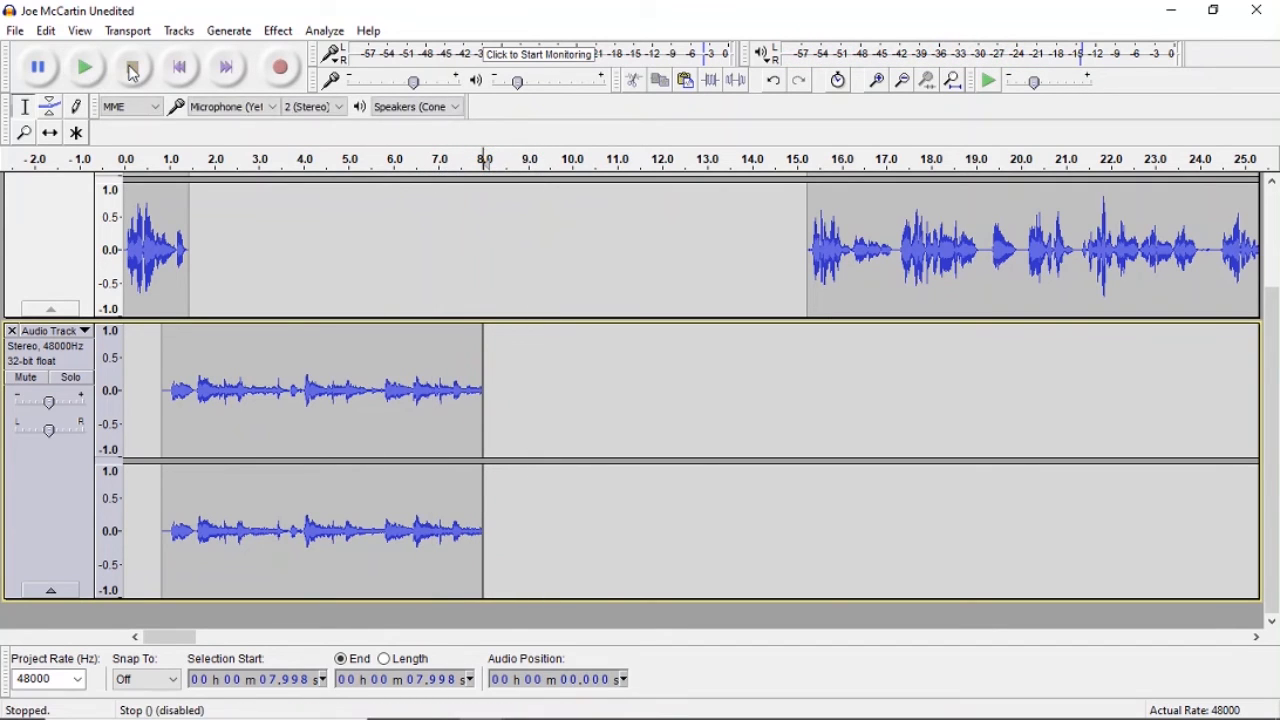
- Fade out the end of the music clip from about 7.6 seconds, and play the faded ending
click(884, 86)
click(884, 86)
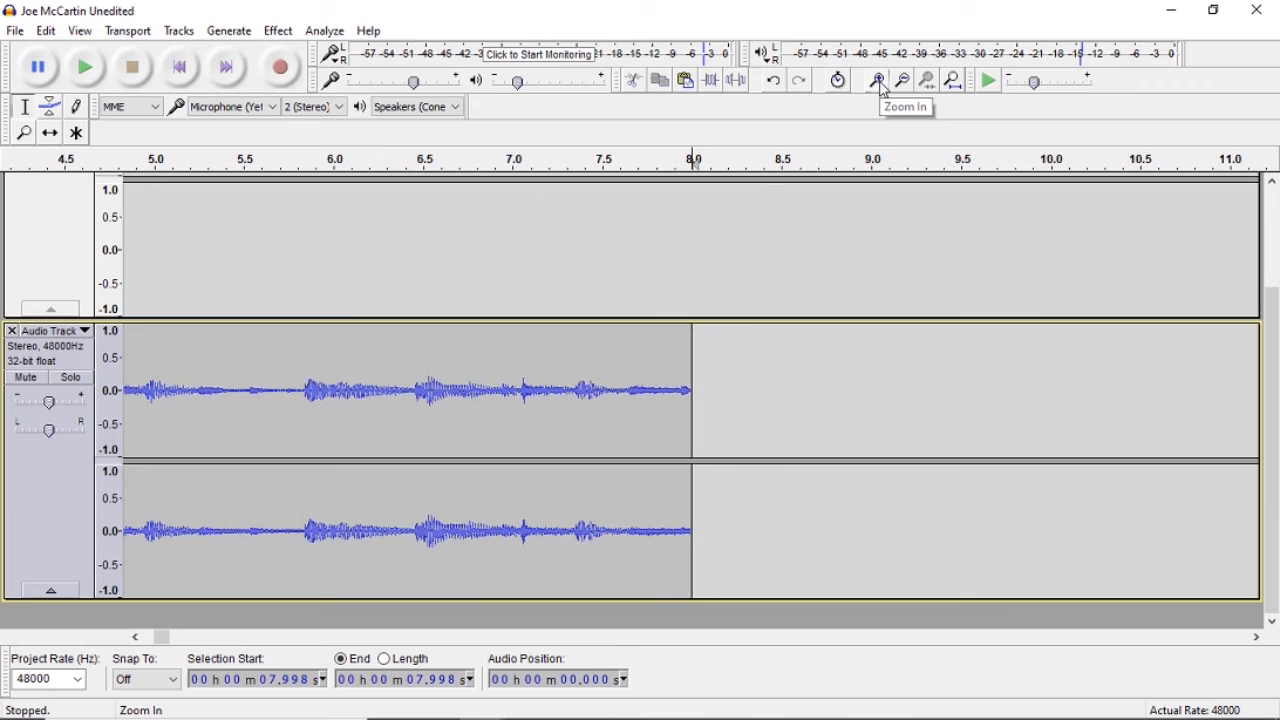
drag(620, 396, 712, 399)
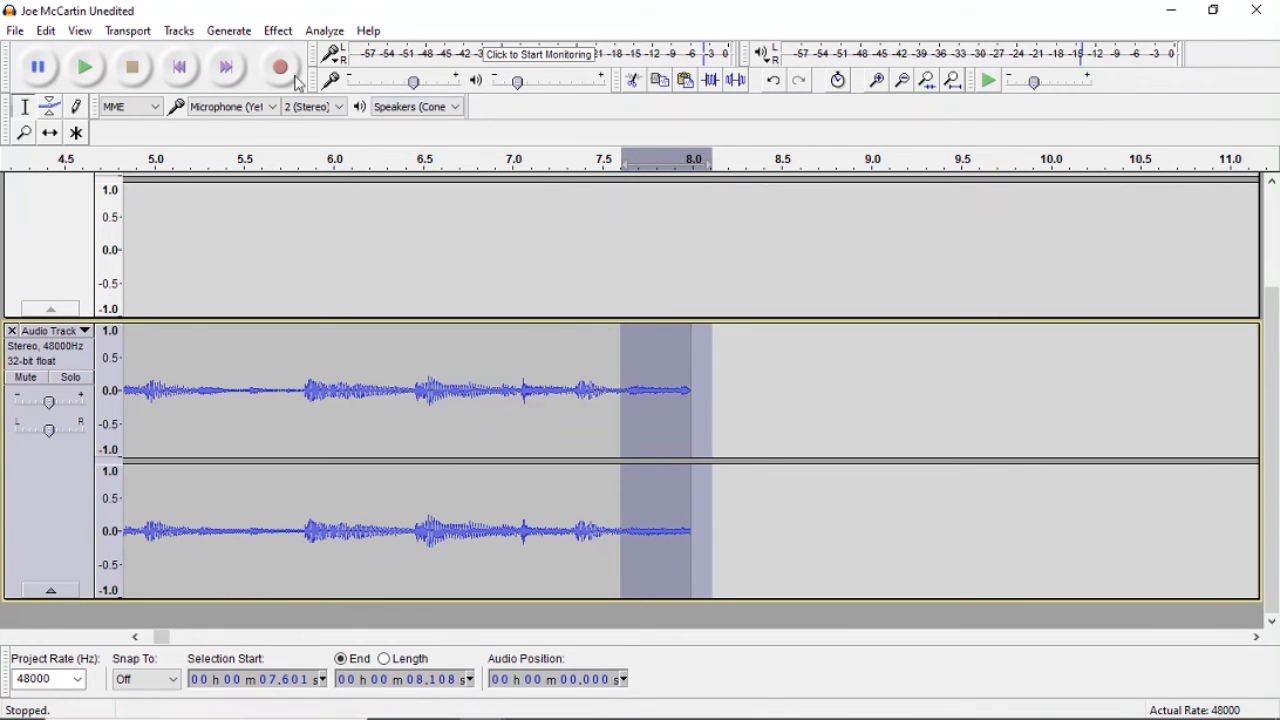
click(278, 31)
click(385, 316)
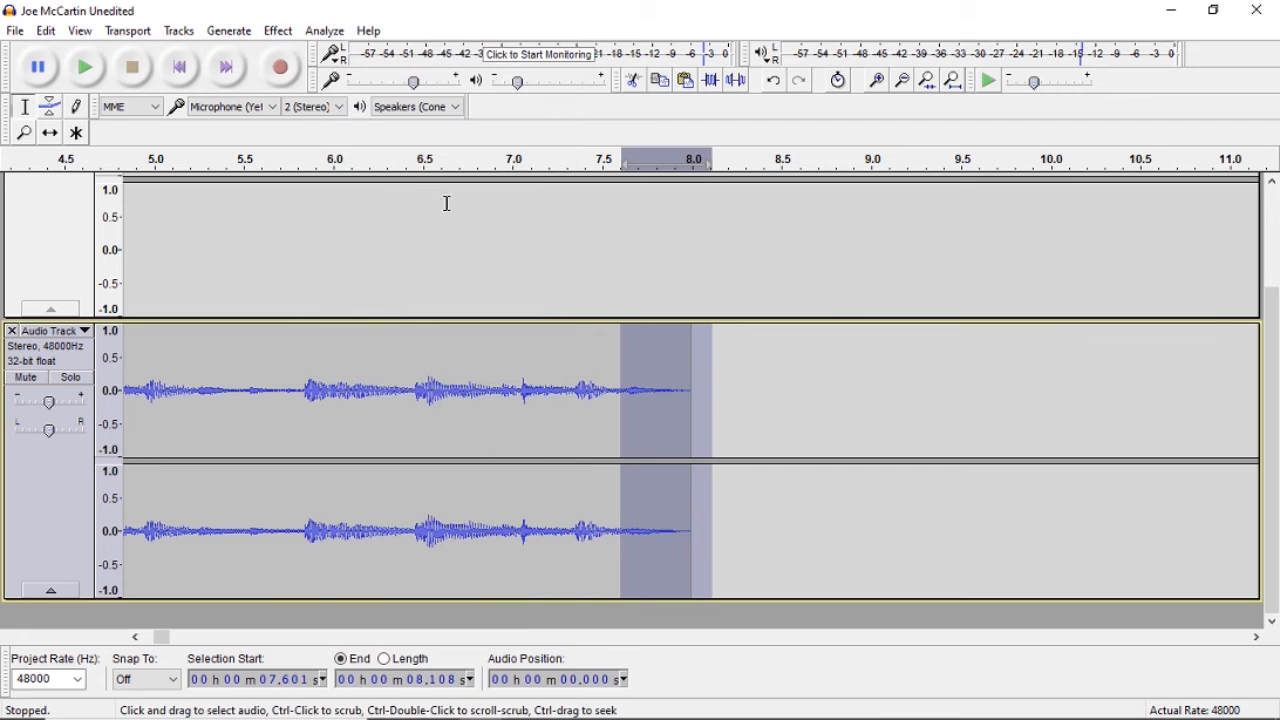
click(389, 163)
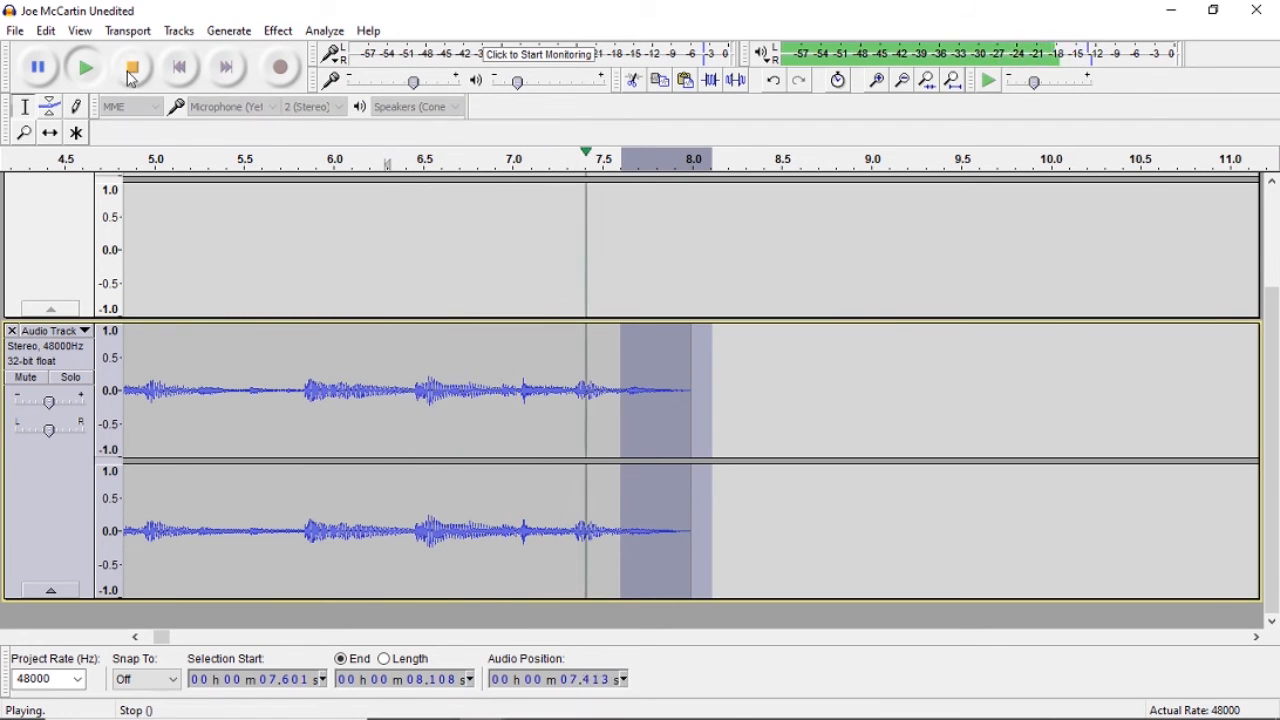
click(131, 72)
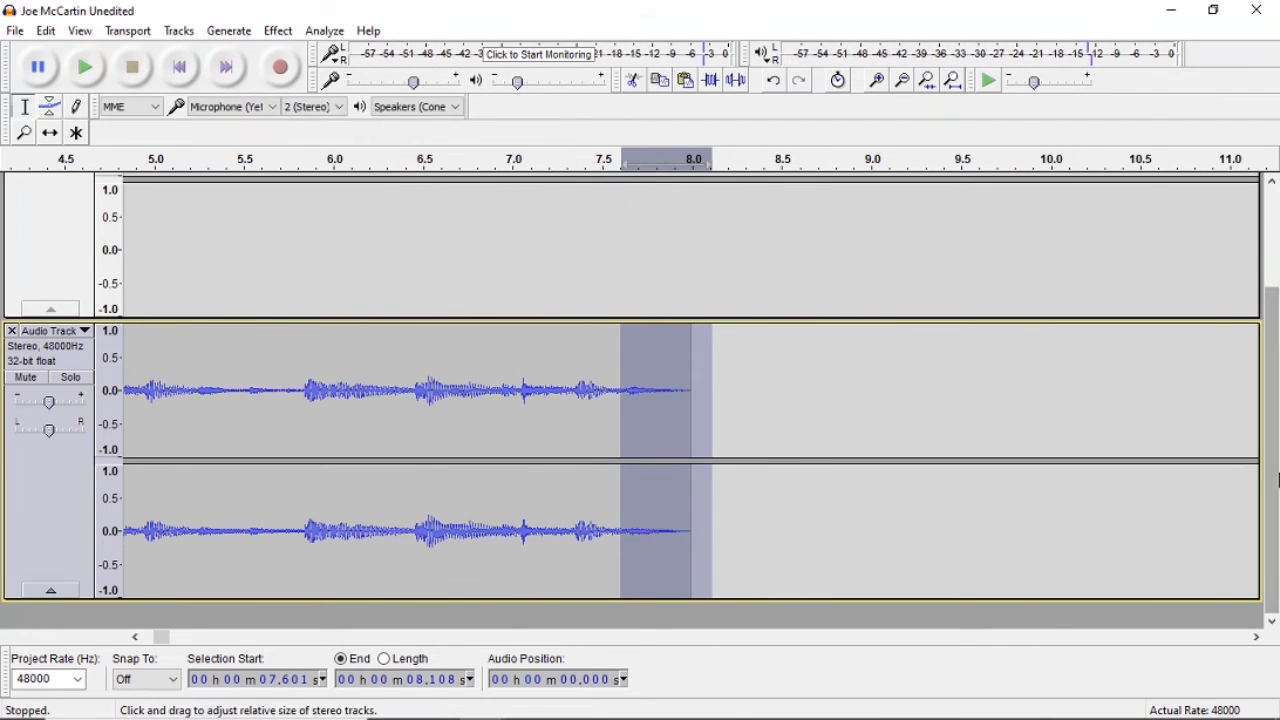
- Shift the second speech clip earlier to start at about 7.5 seconds, and play the project from the beginning
click(903, 81)
click(903, 81)
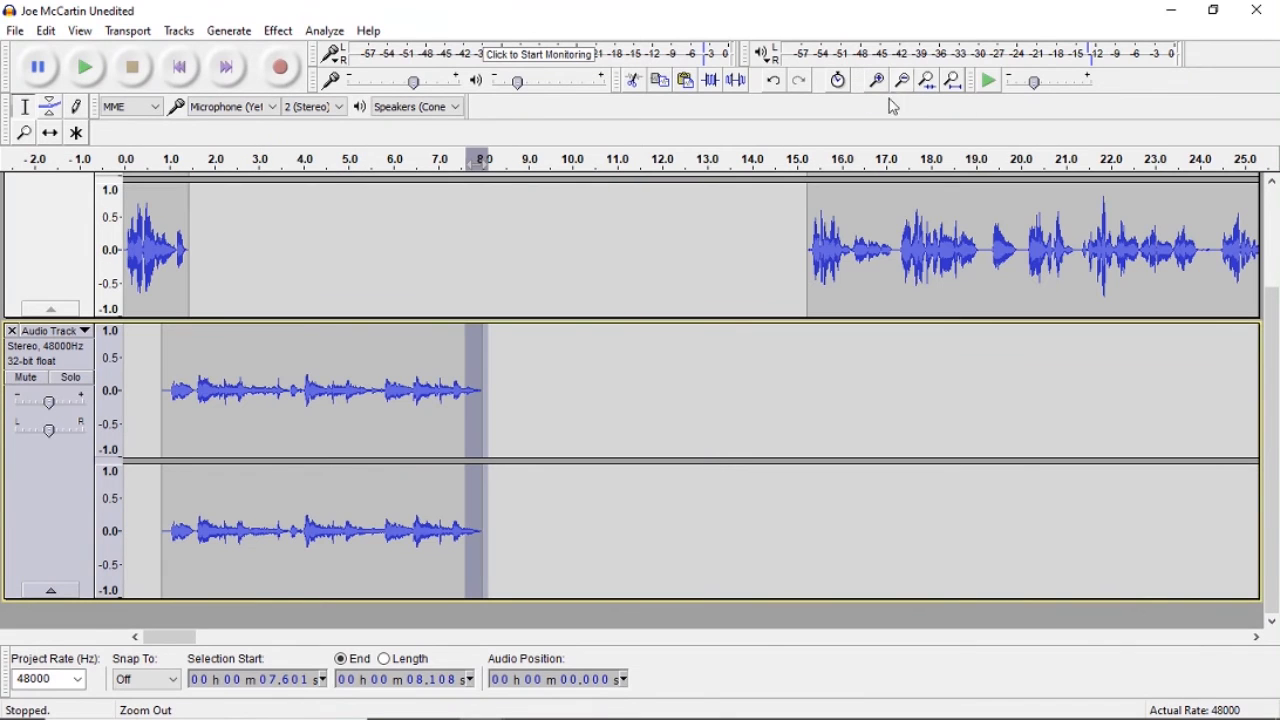
click(56, 136)
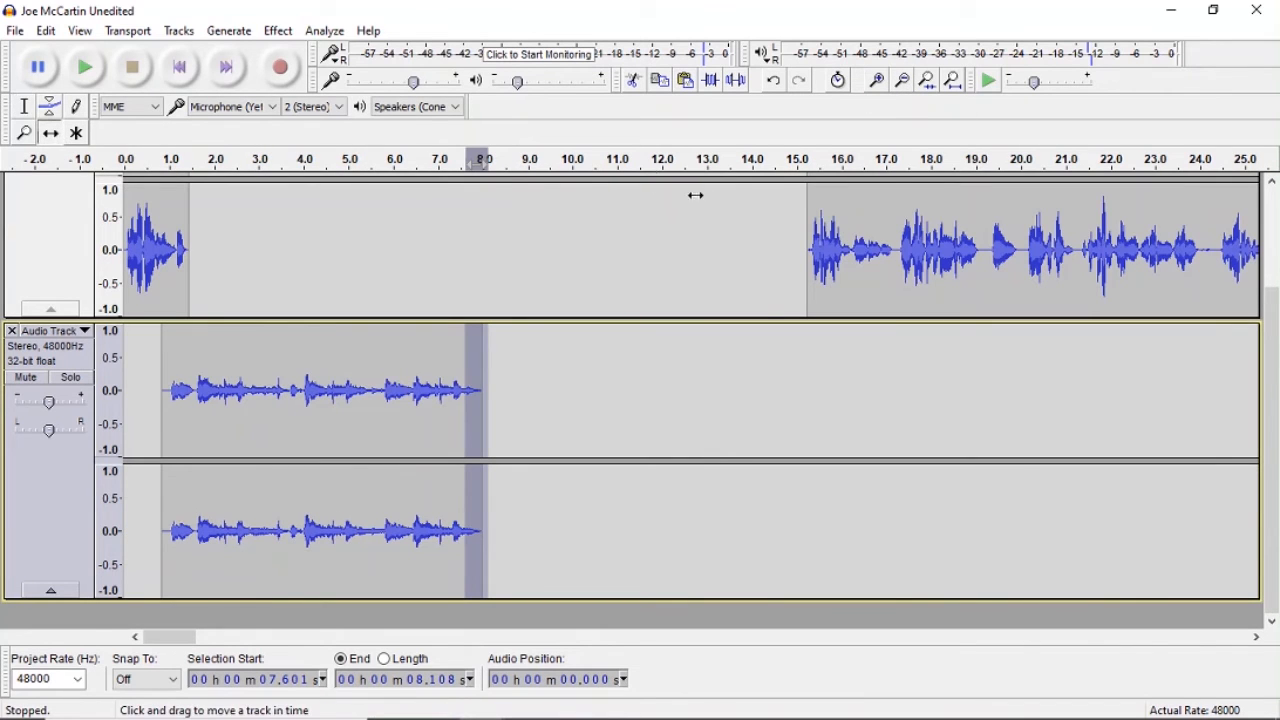
drag(866, 244, 520, 256)
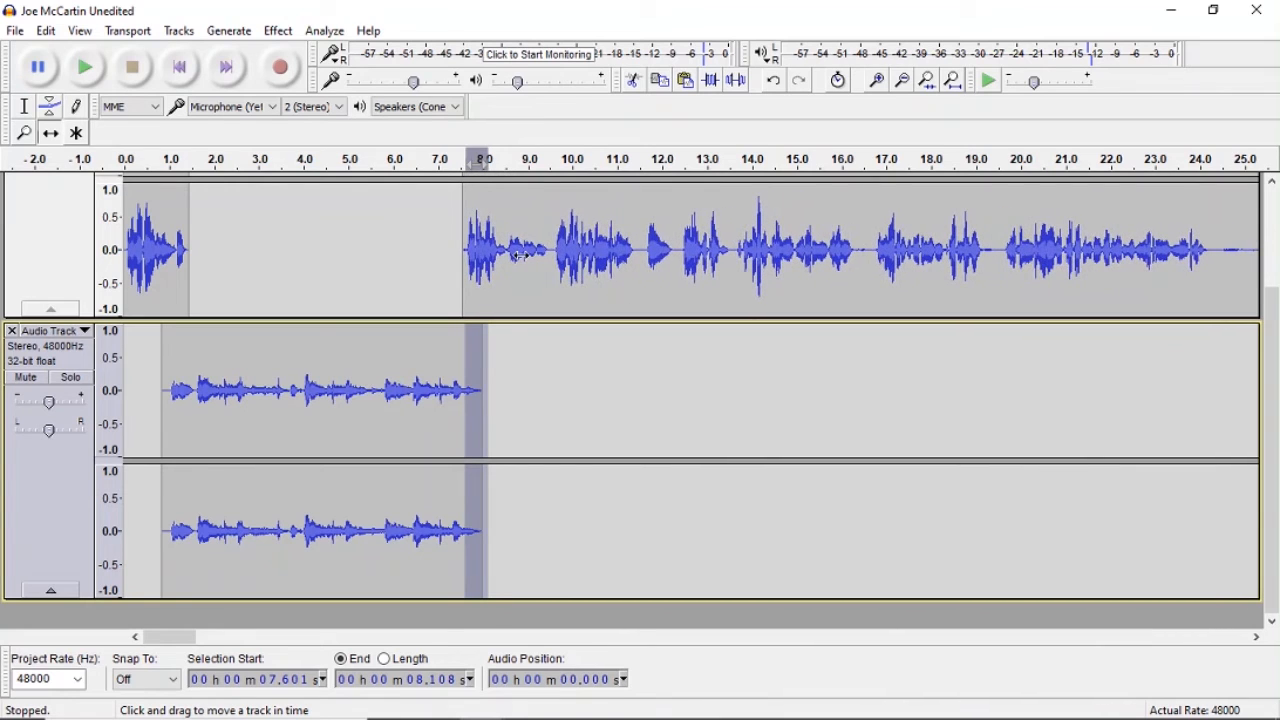
scroll(520, 256, up, 3)
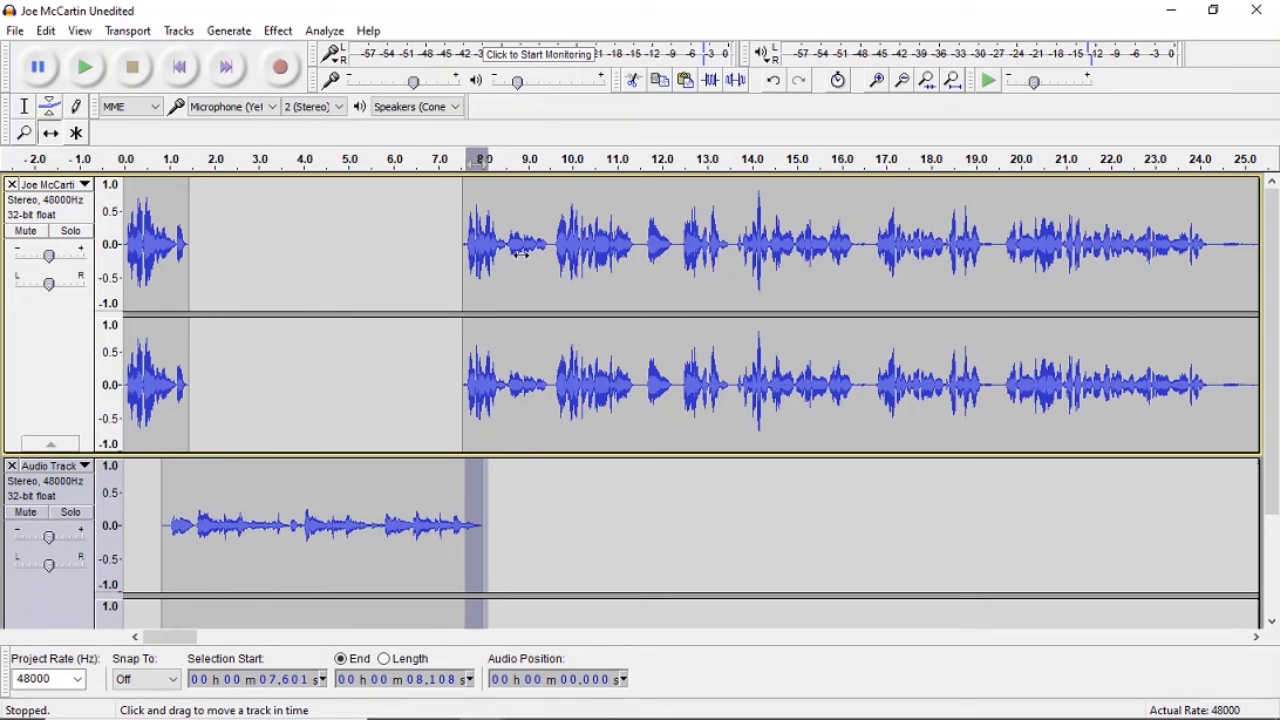
click(126, 160)
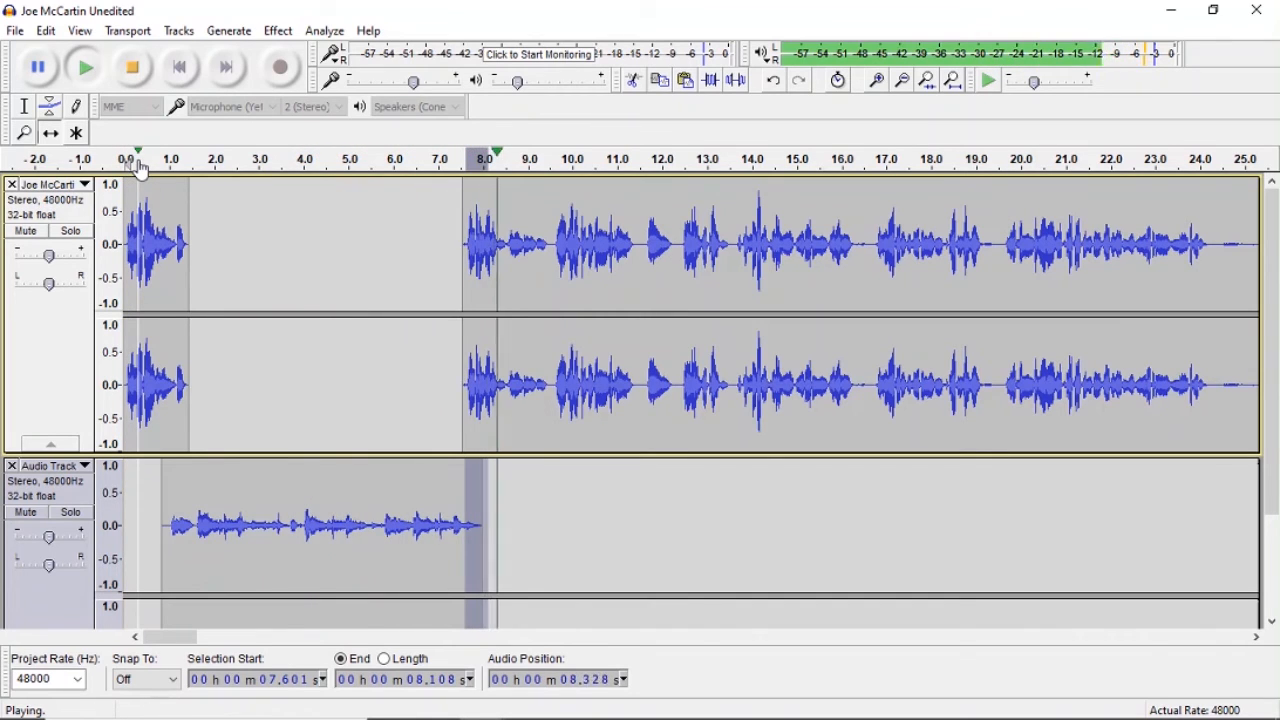
click(132, 72)
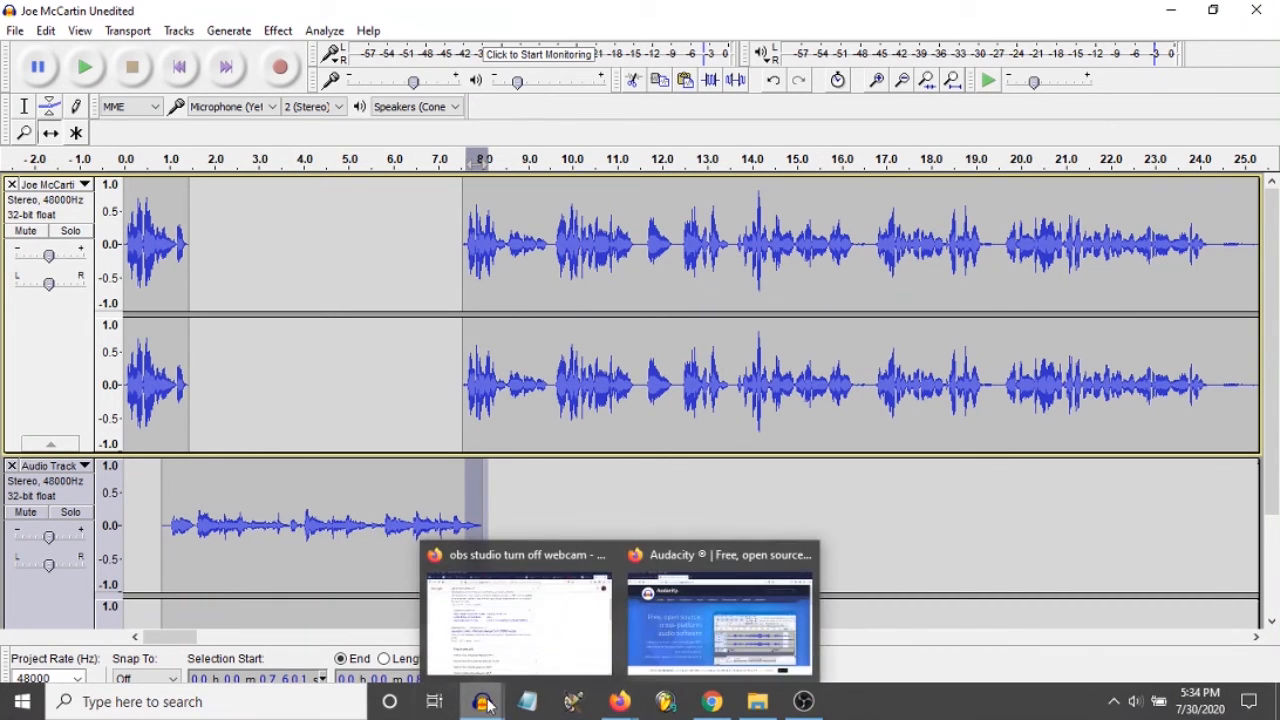
- Switch to the unedited buzz recording's project and play its opening seconds to hear the background noise
mouse_move(483, 708)
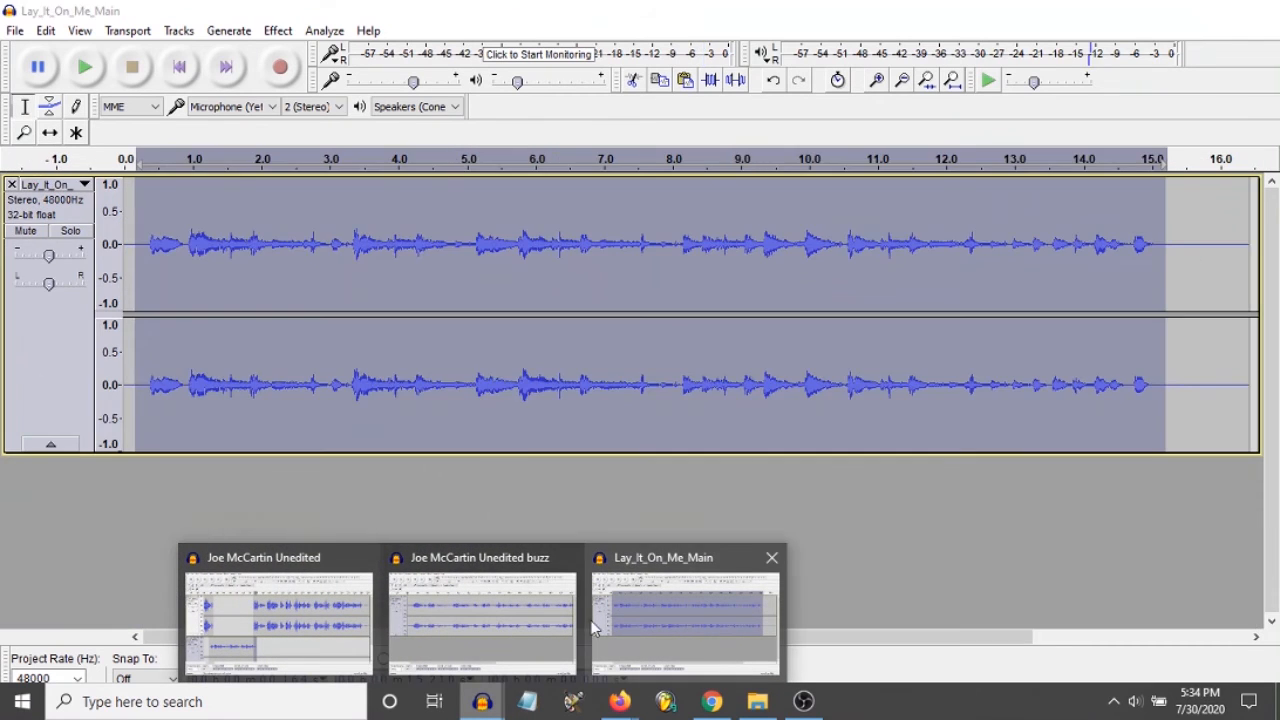
click(539, 623)
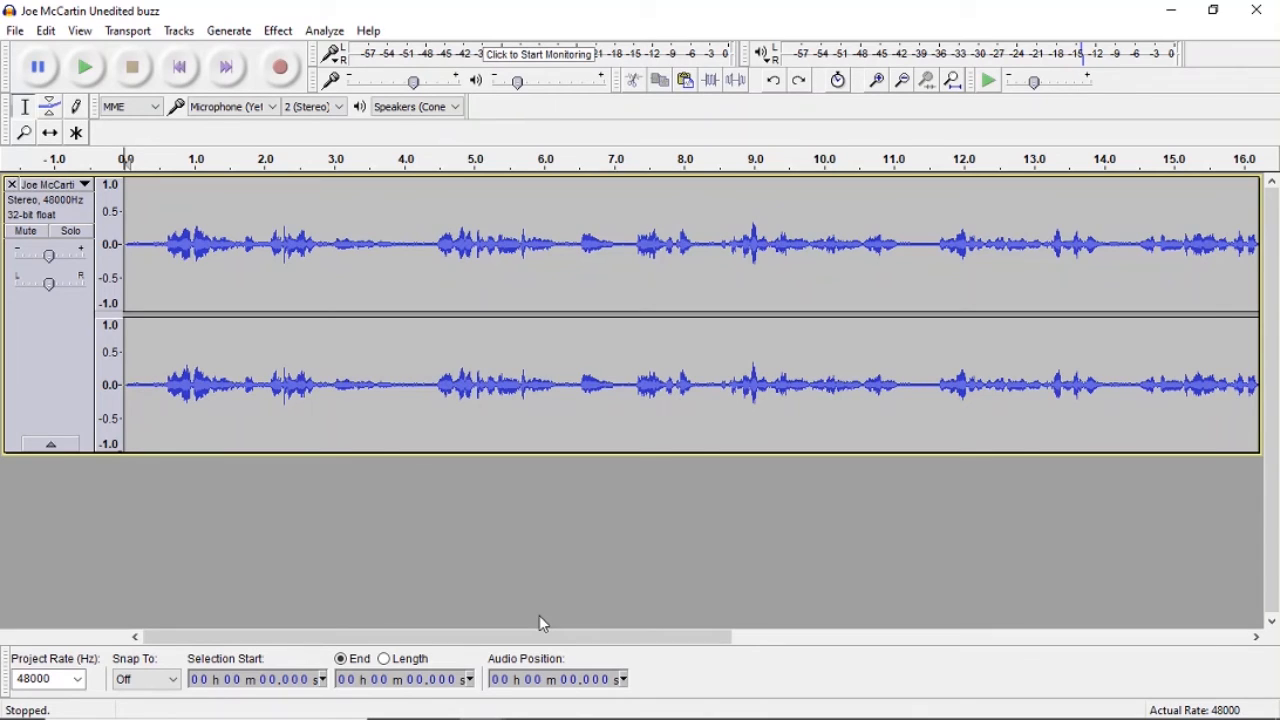
click(87, 67)
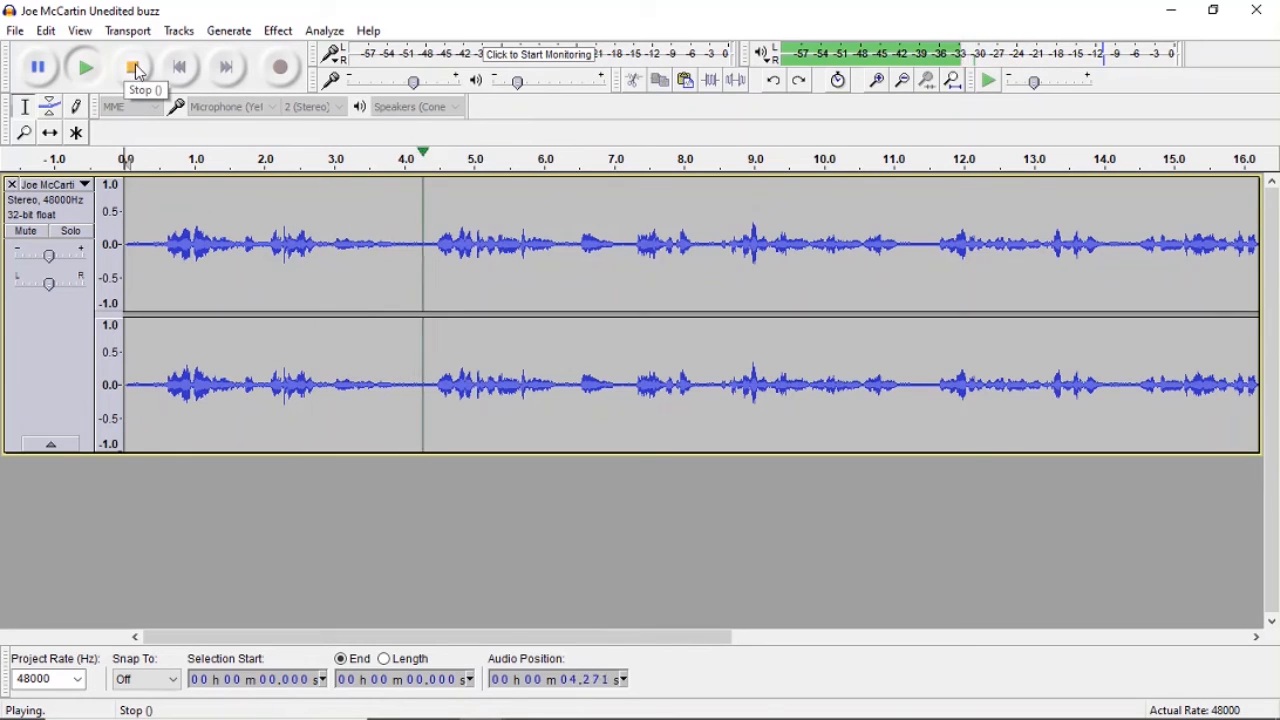
click(136, 70)
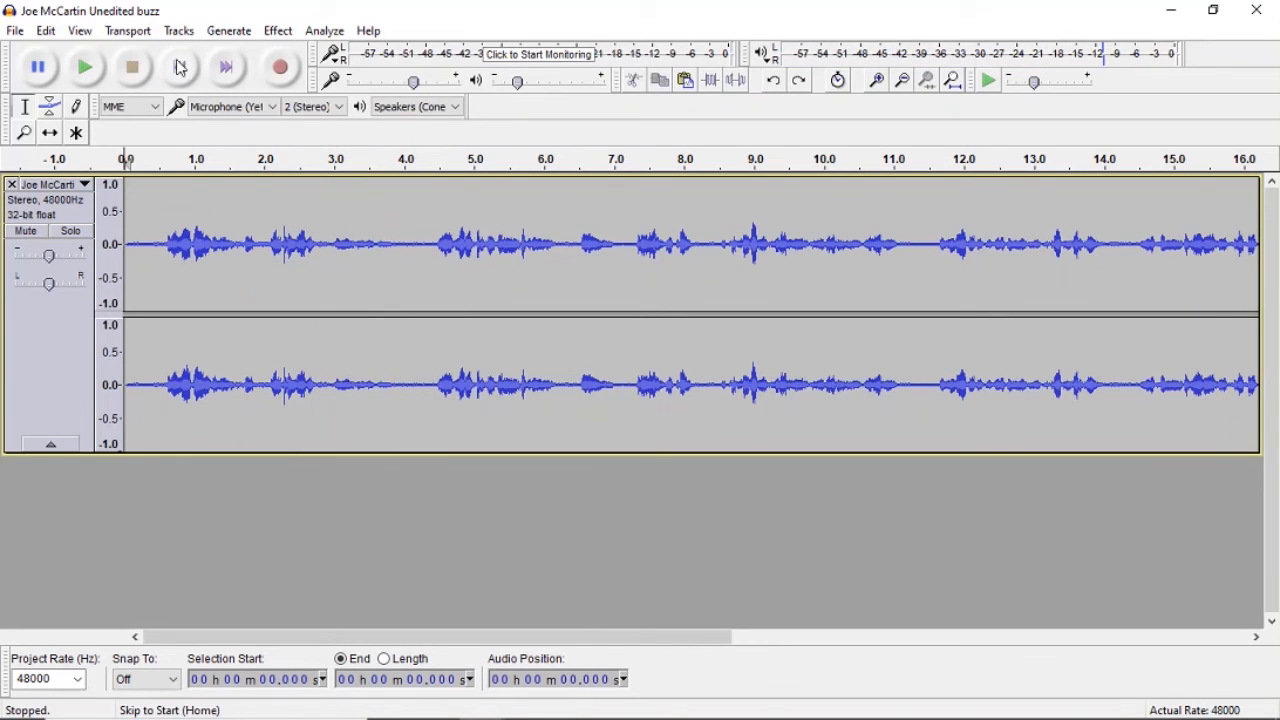
- Play the speech-free gap from about 3.9 to 4.5 seconds and capture it as the Noise Reduction profile
click(876, 84)
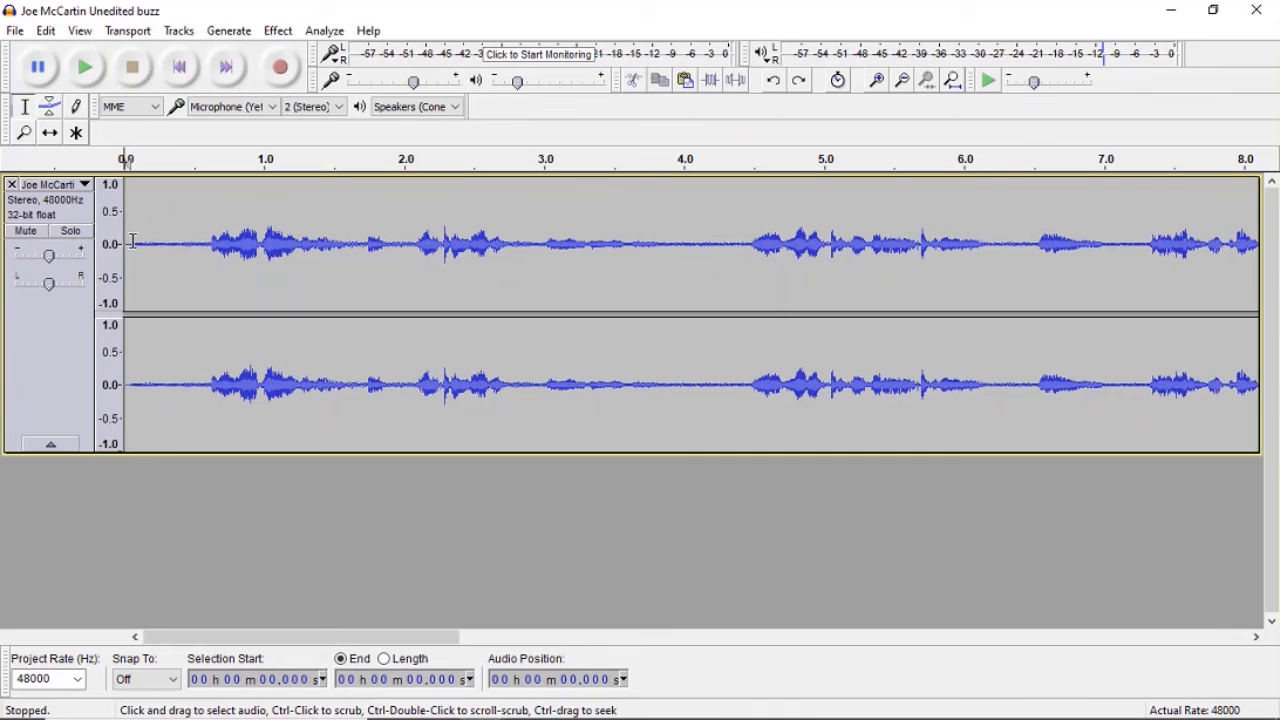
drag(127, 245, 207, 272)
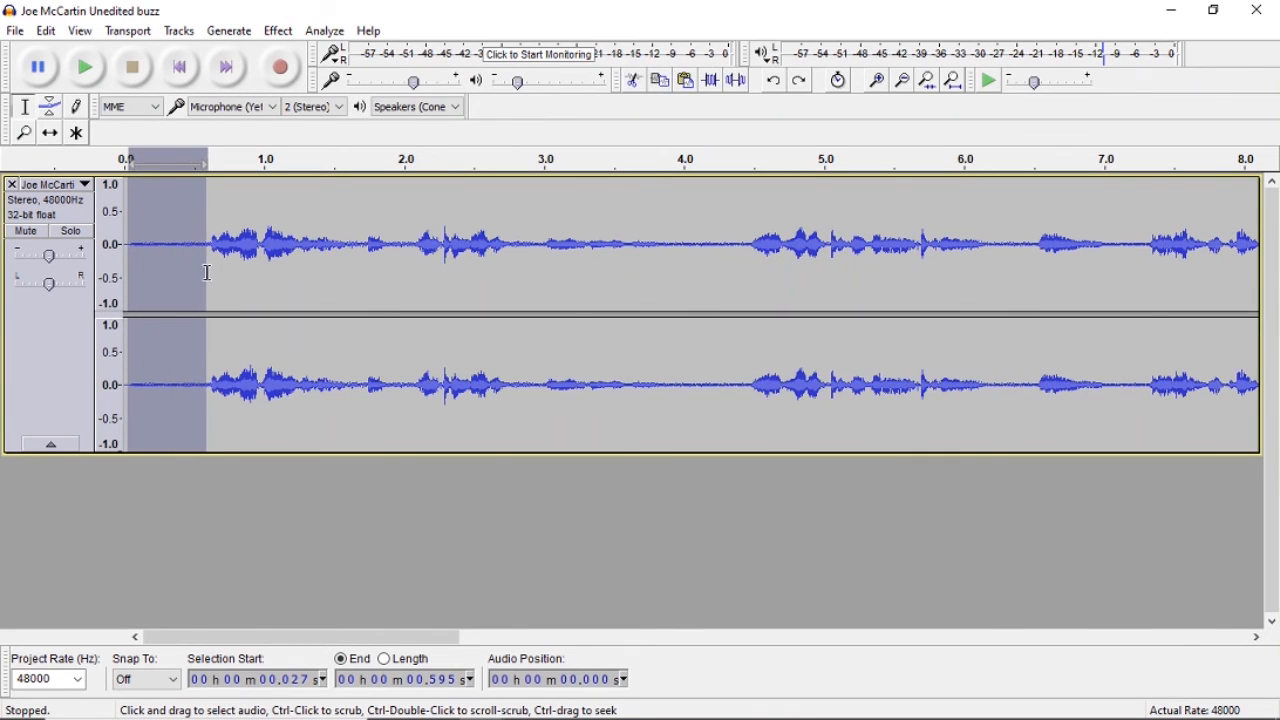
click(513, 291)
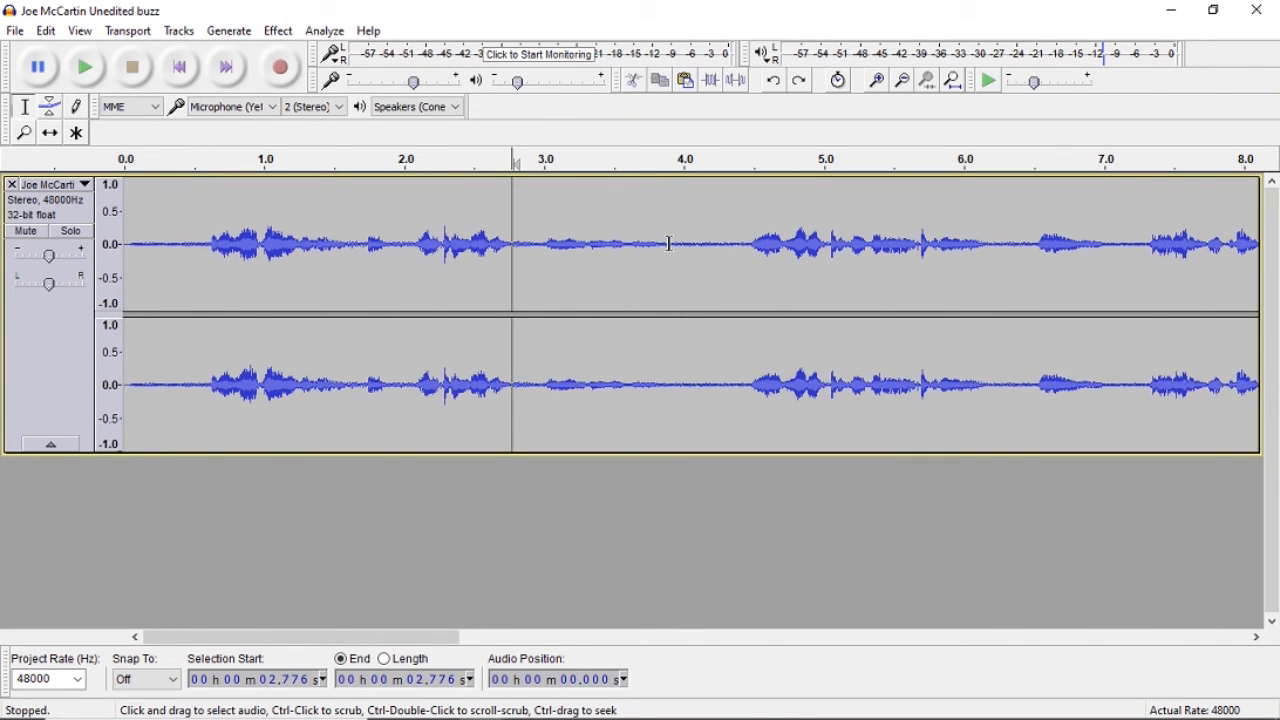
drag(671, 240, 748, 266)
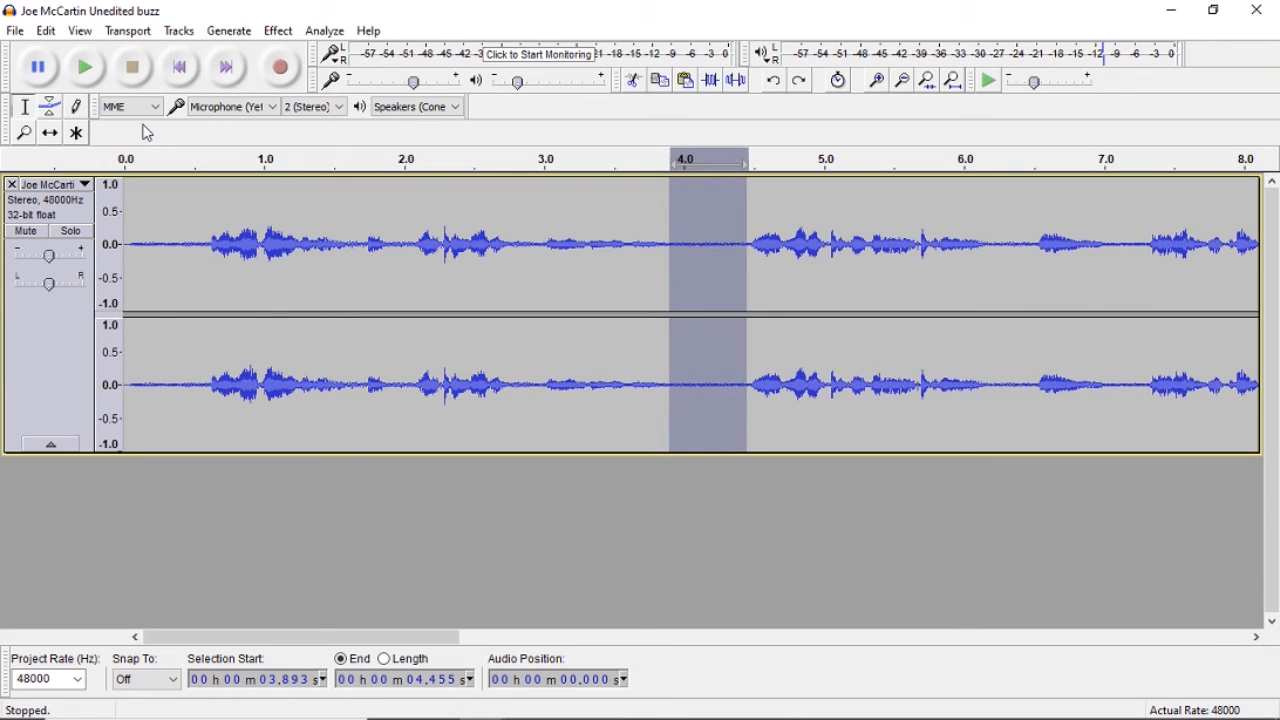
click(87, 68)
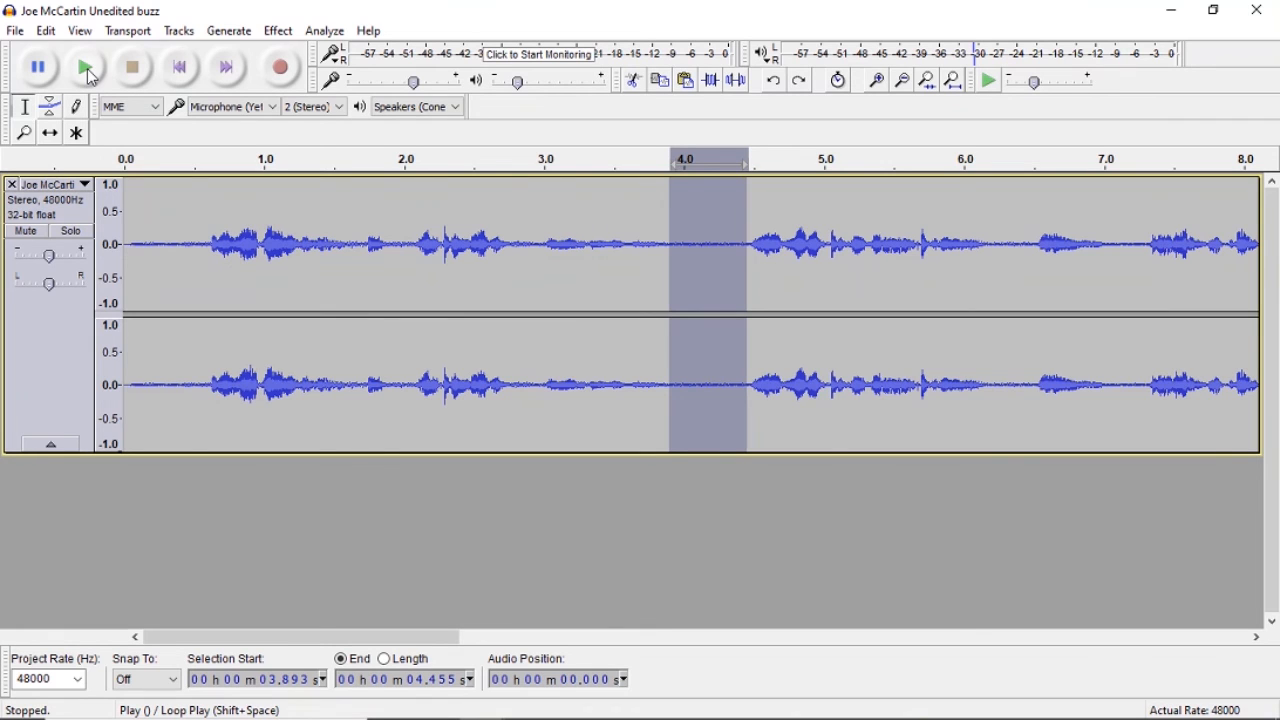
click(277, 33)
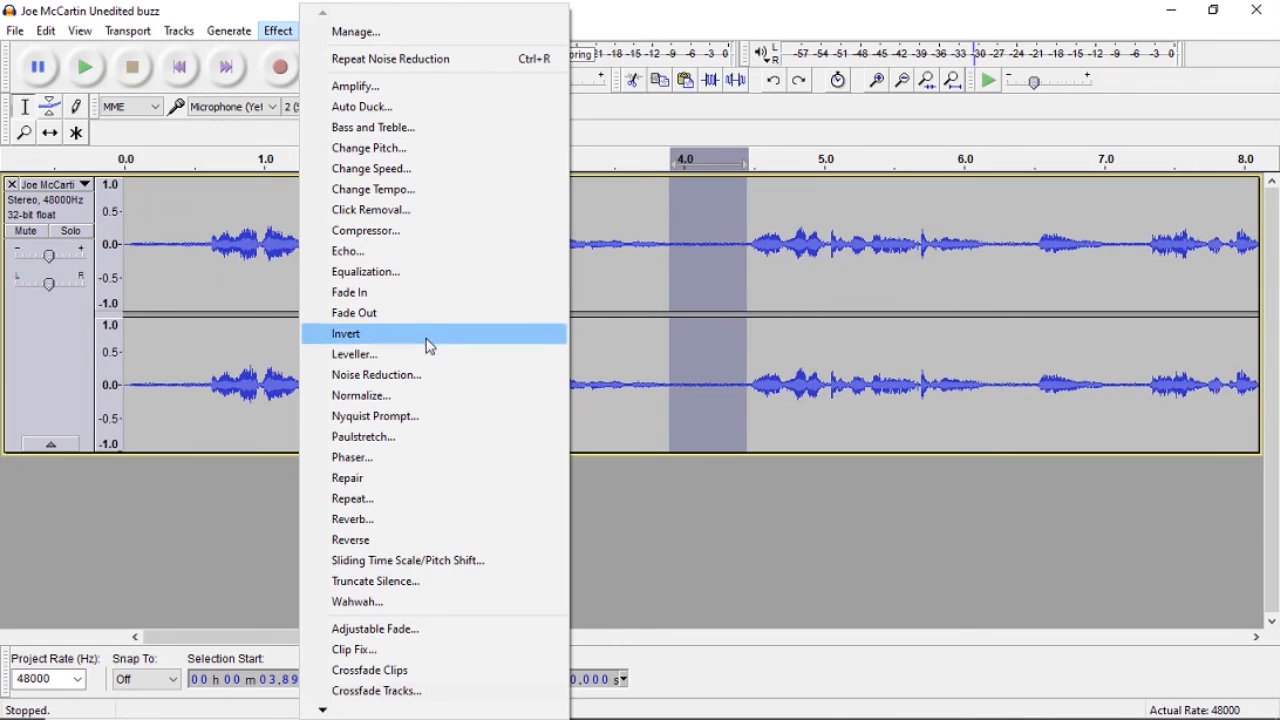
click(428, 376)
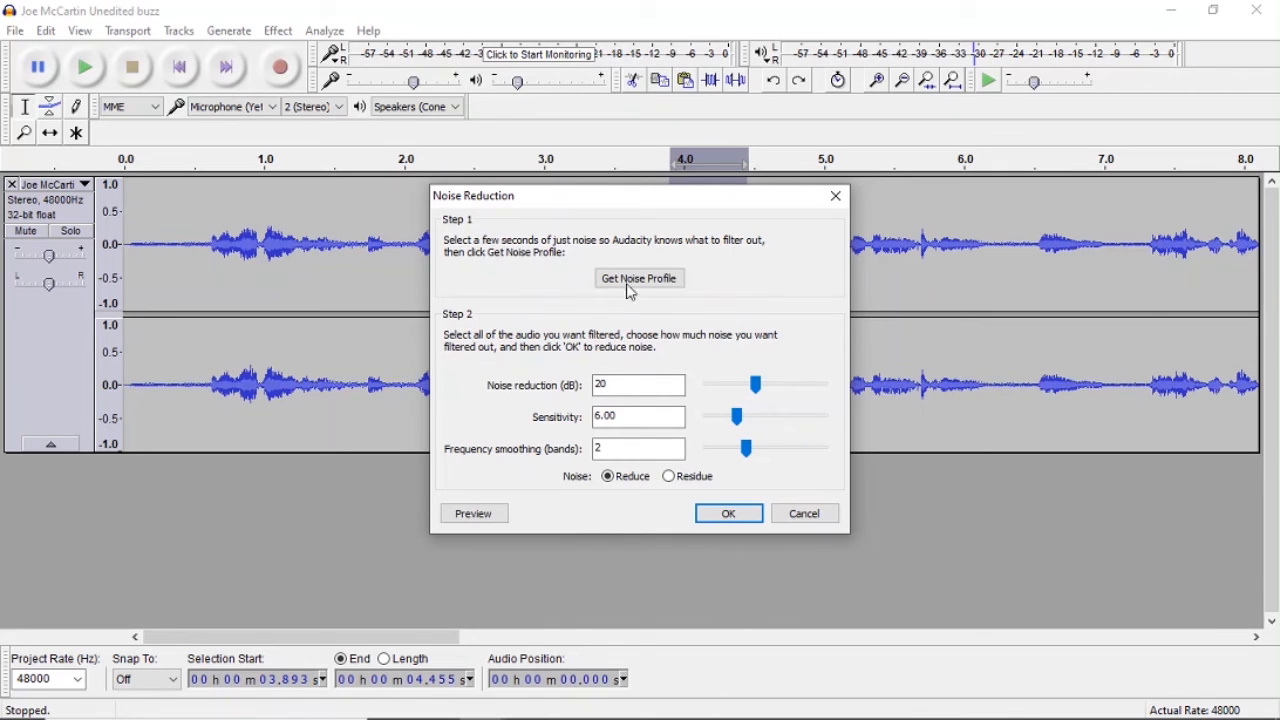
click(655, 283)
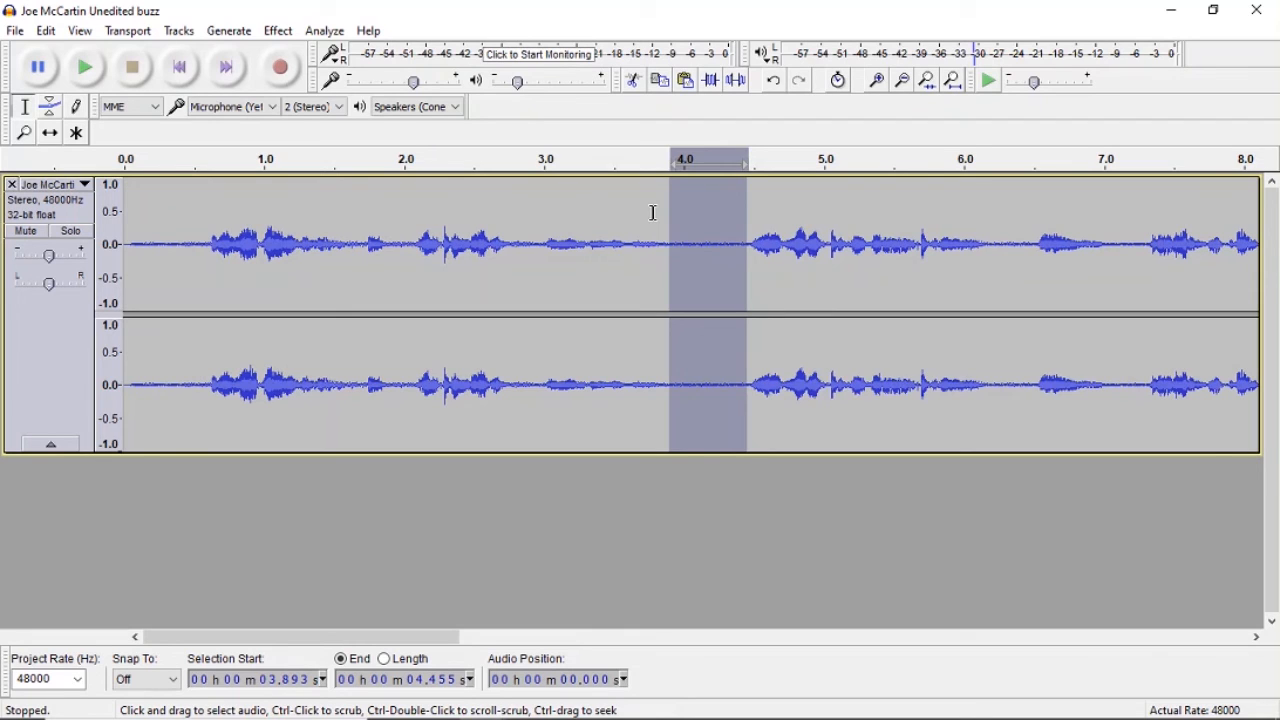
- Apply Noise Reduction at 30 dB to the entire recording, and play the result from the start
key(ctrl+a)
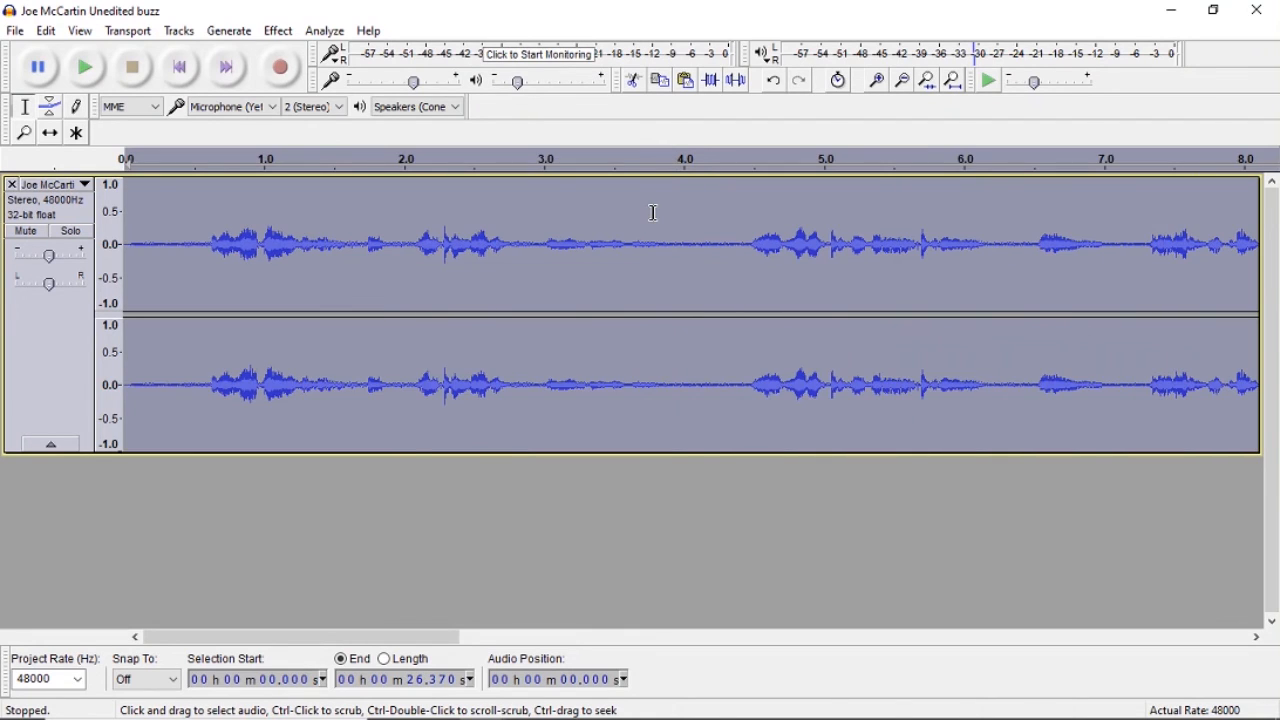
click(278, 32)
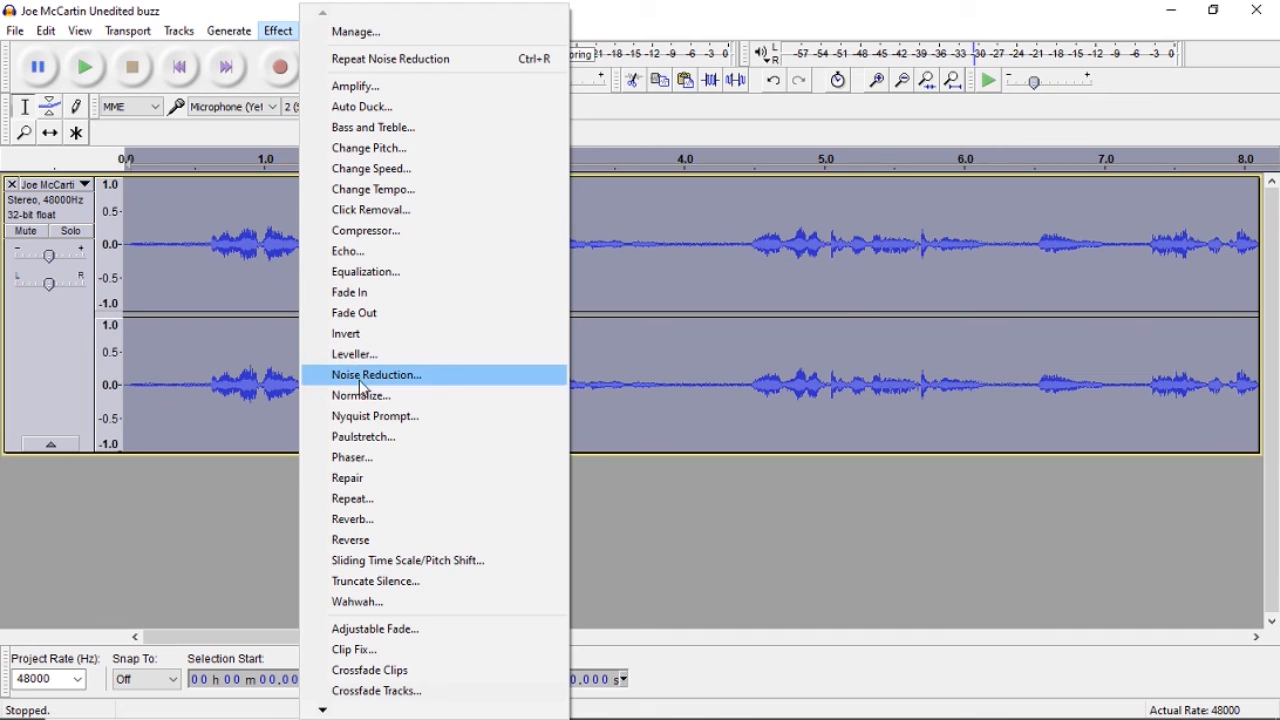
click(362, 378)
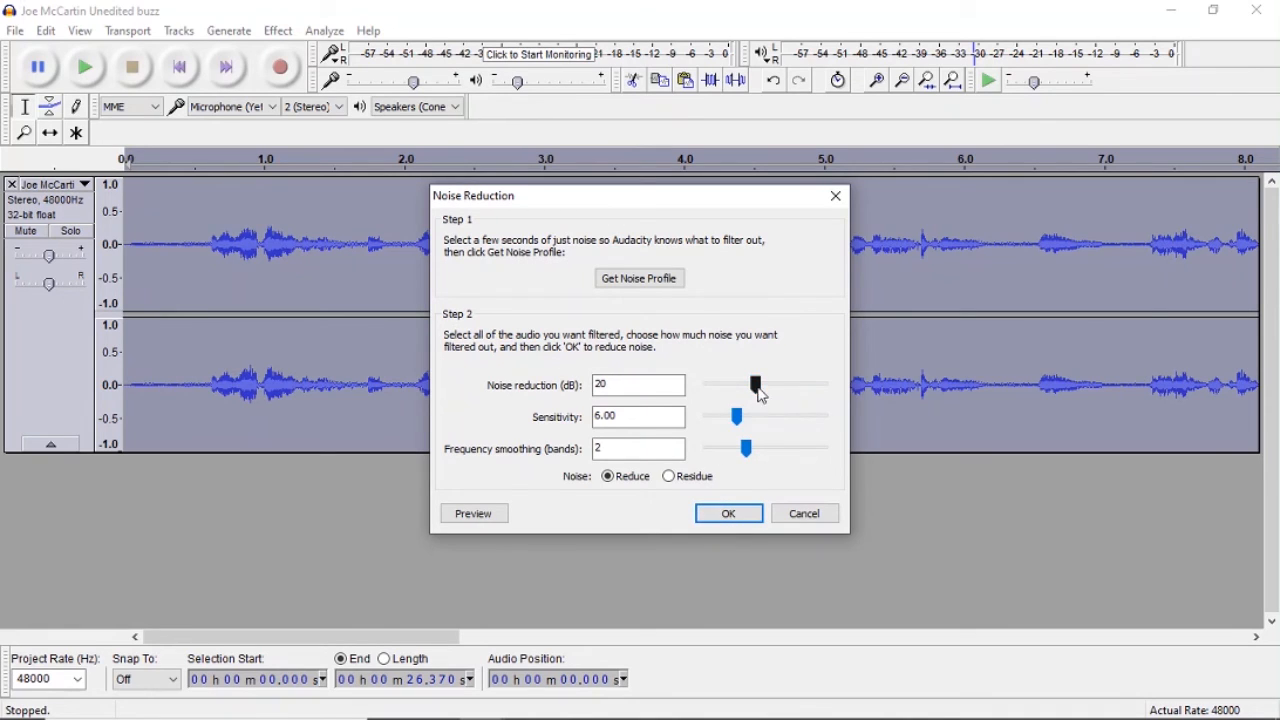
drag(755, 385, 783, 391)
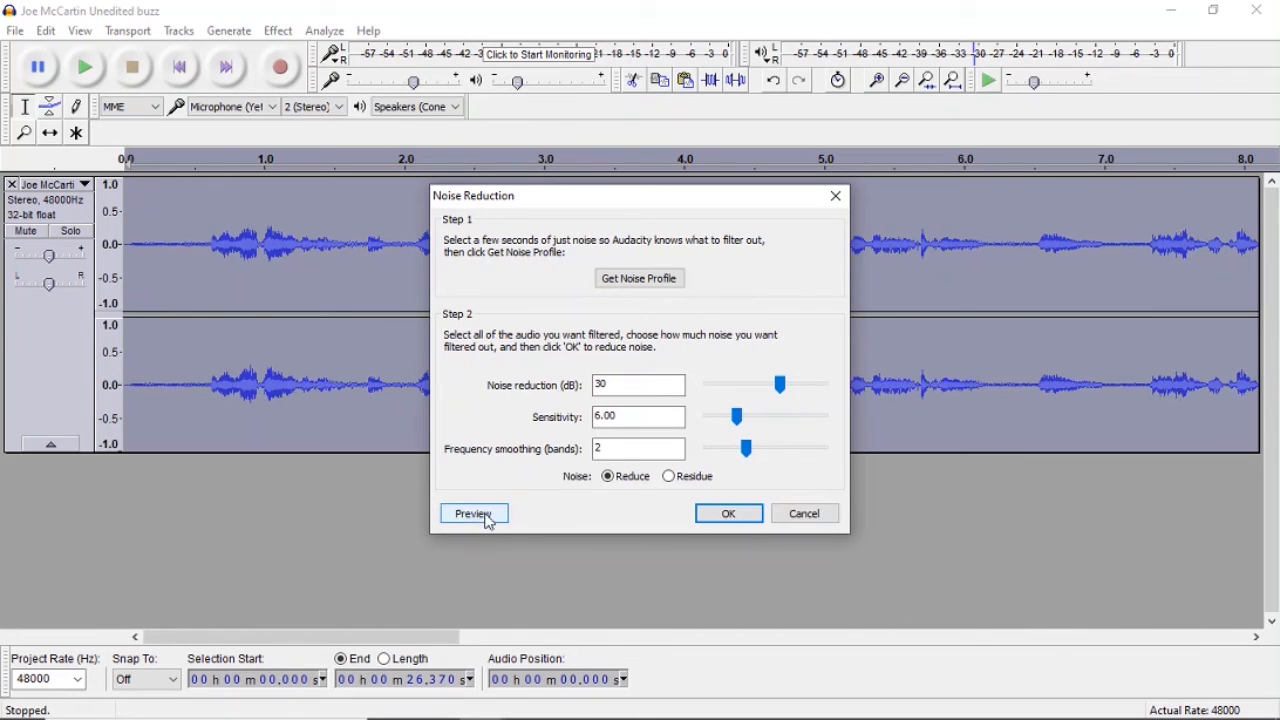
click(738, 515)
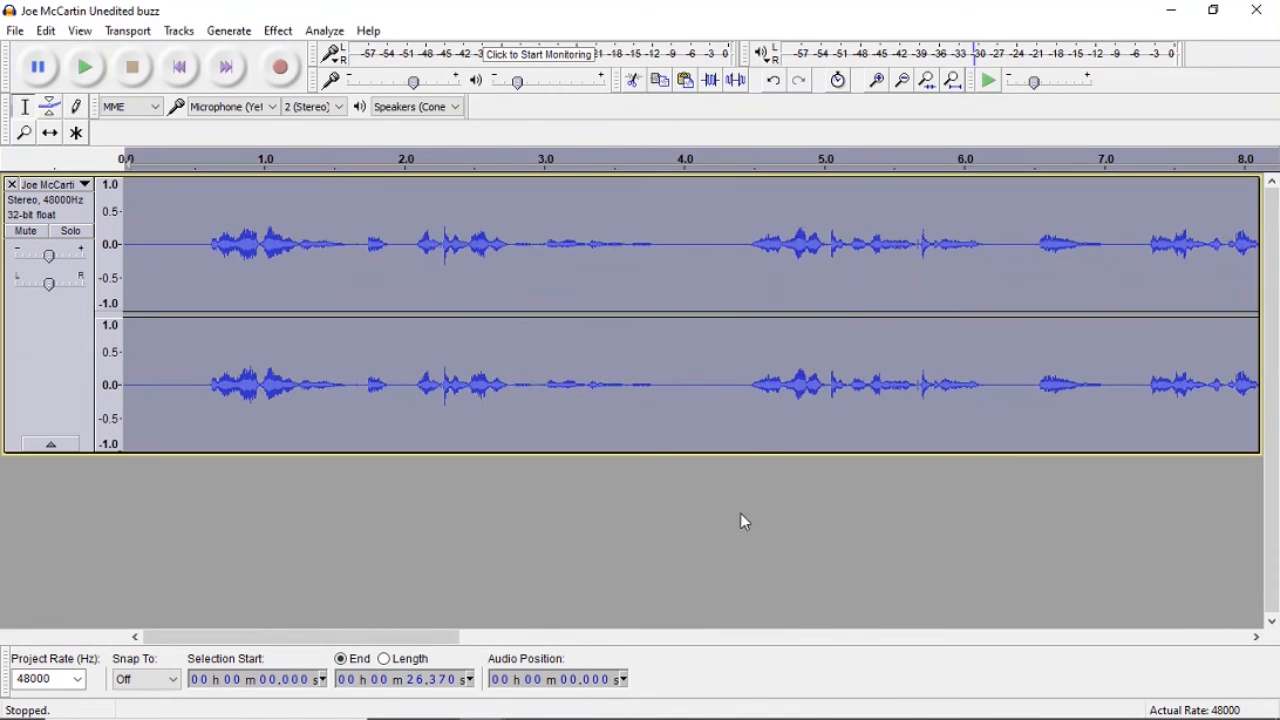
click(103, 162)
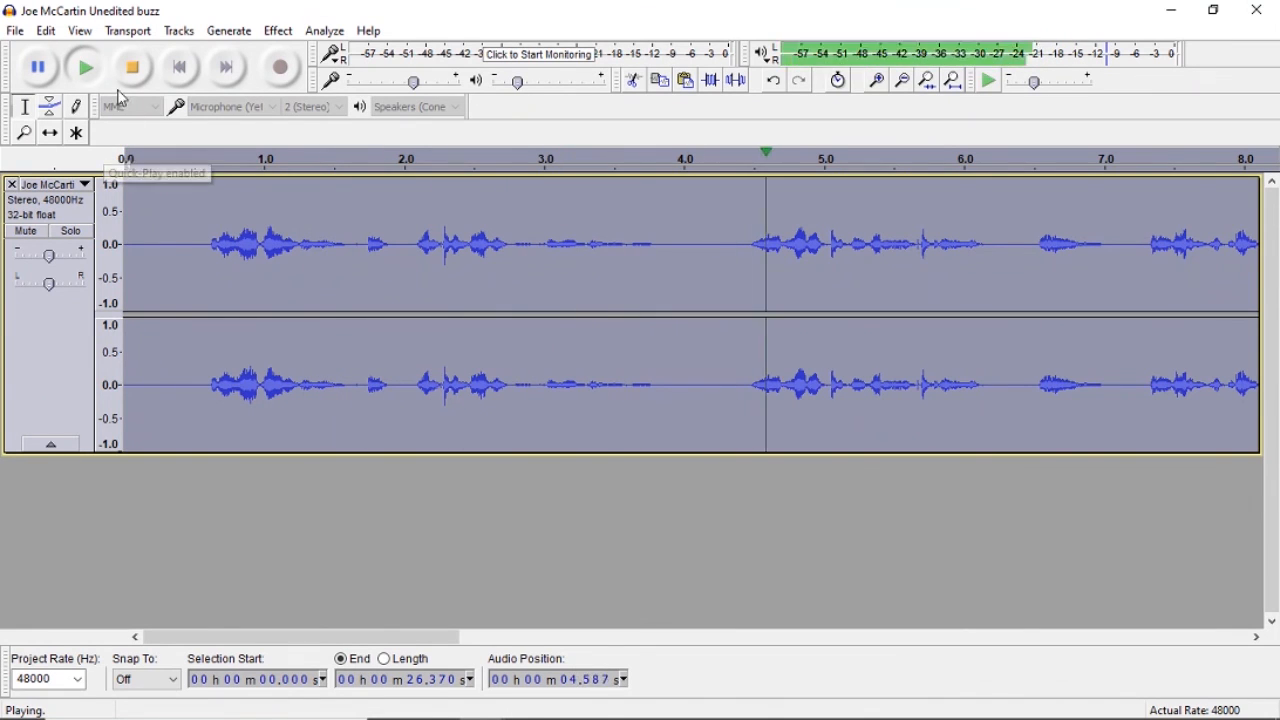
- Undo the last Noise Reduction and reapply it to the entire recording at 20 dB, checking the result by playing from the start
key(space)
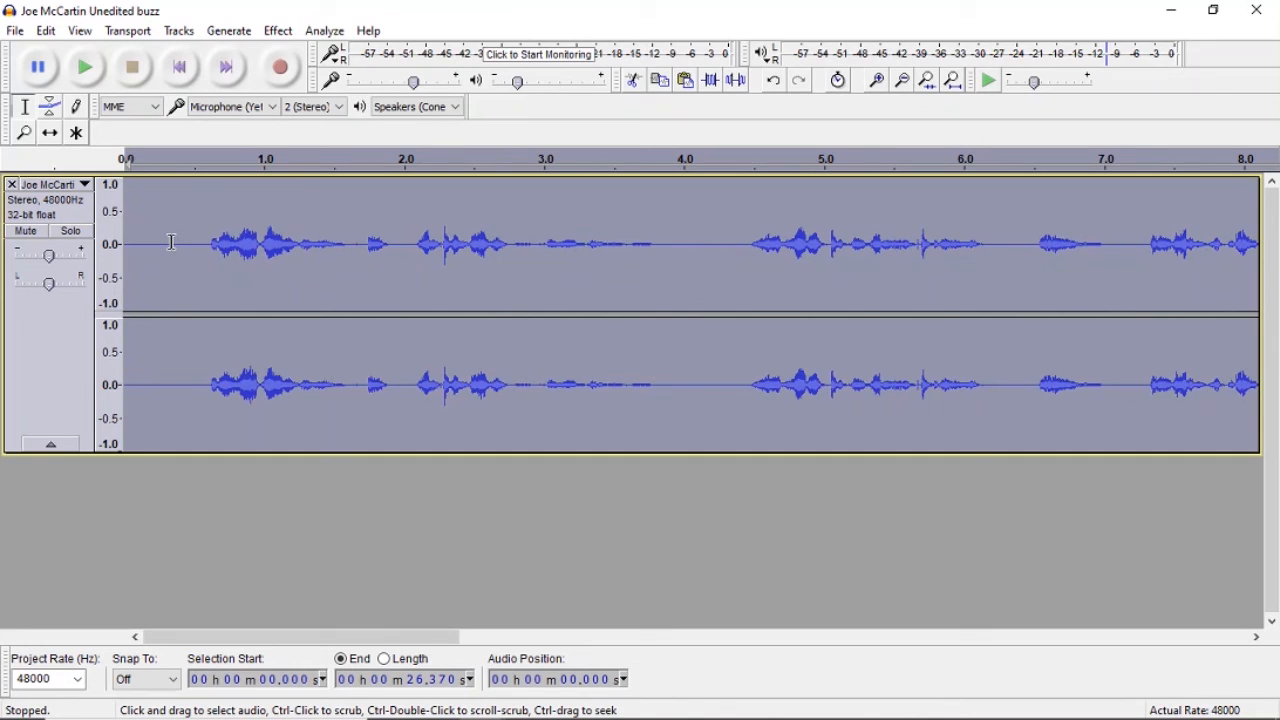
key(ctrl+z)
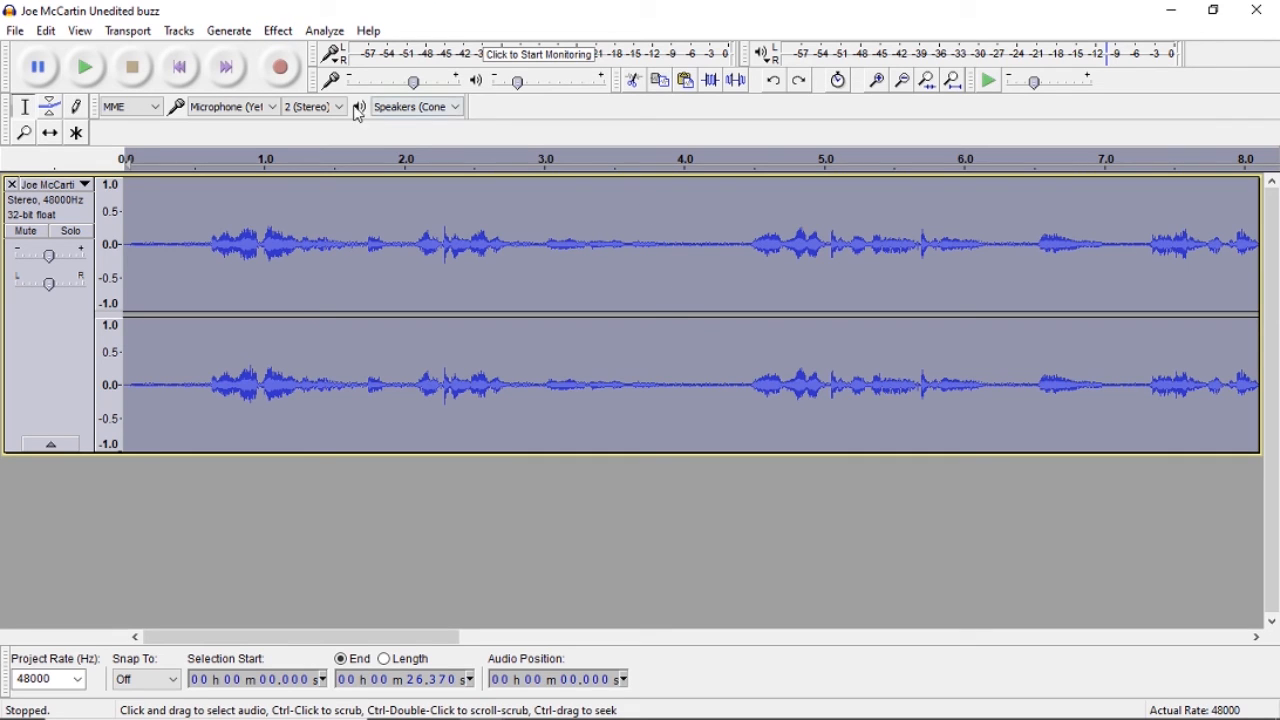
click(279, 31)
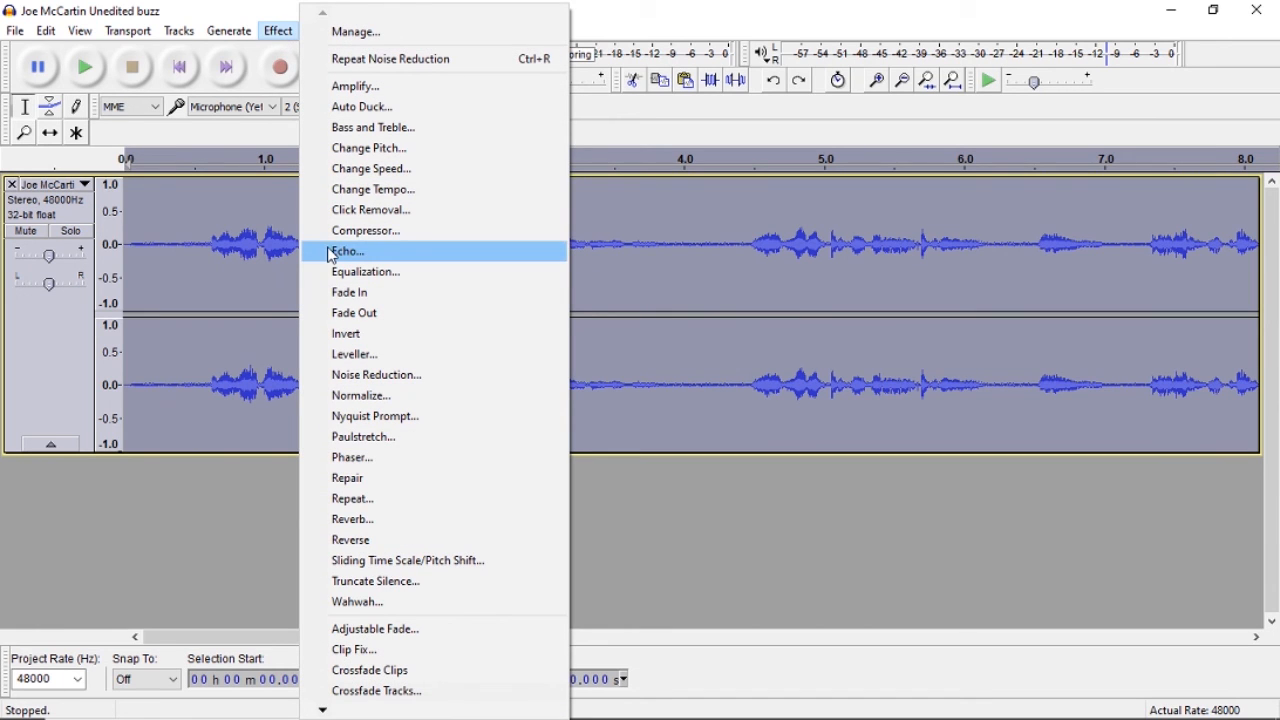
click(372, 376)
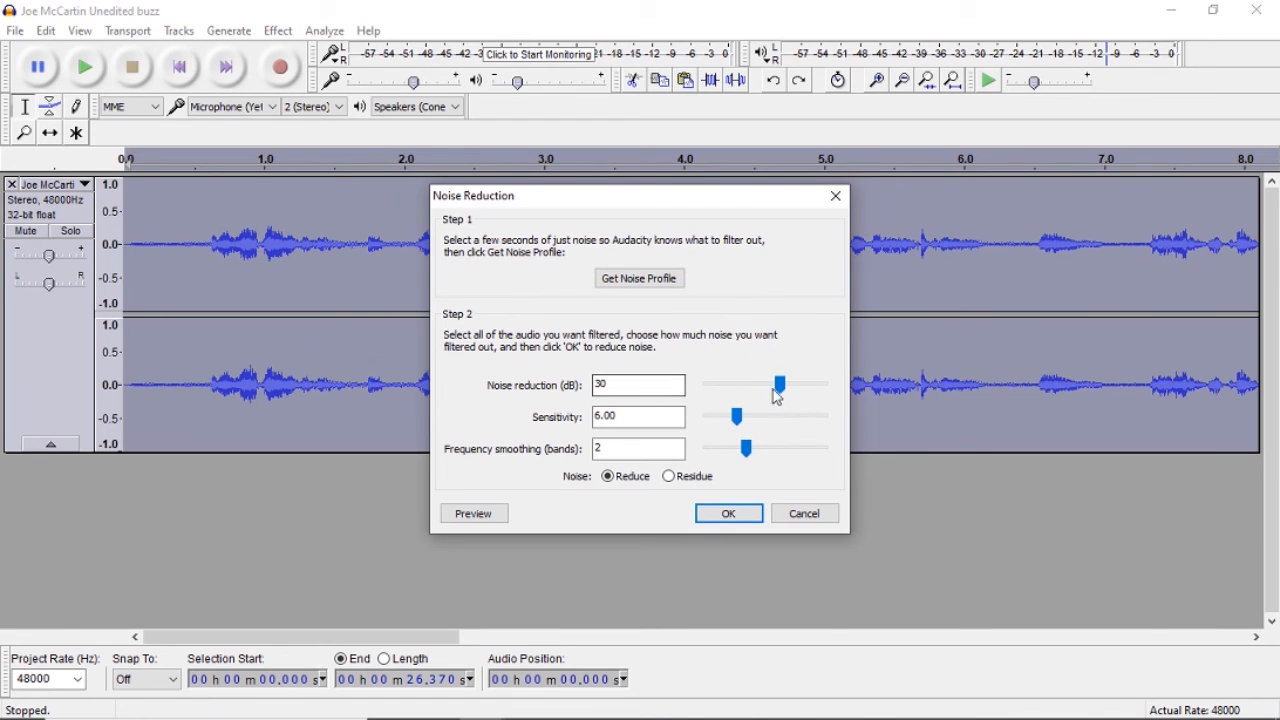
drag(776, 391, 760, 392)
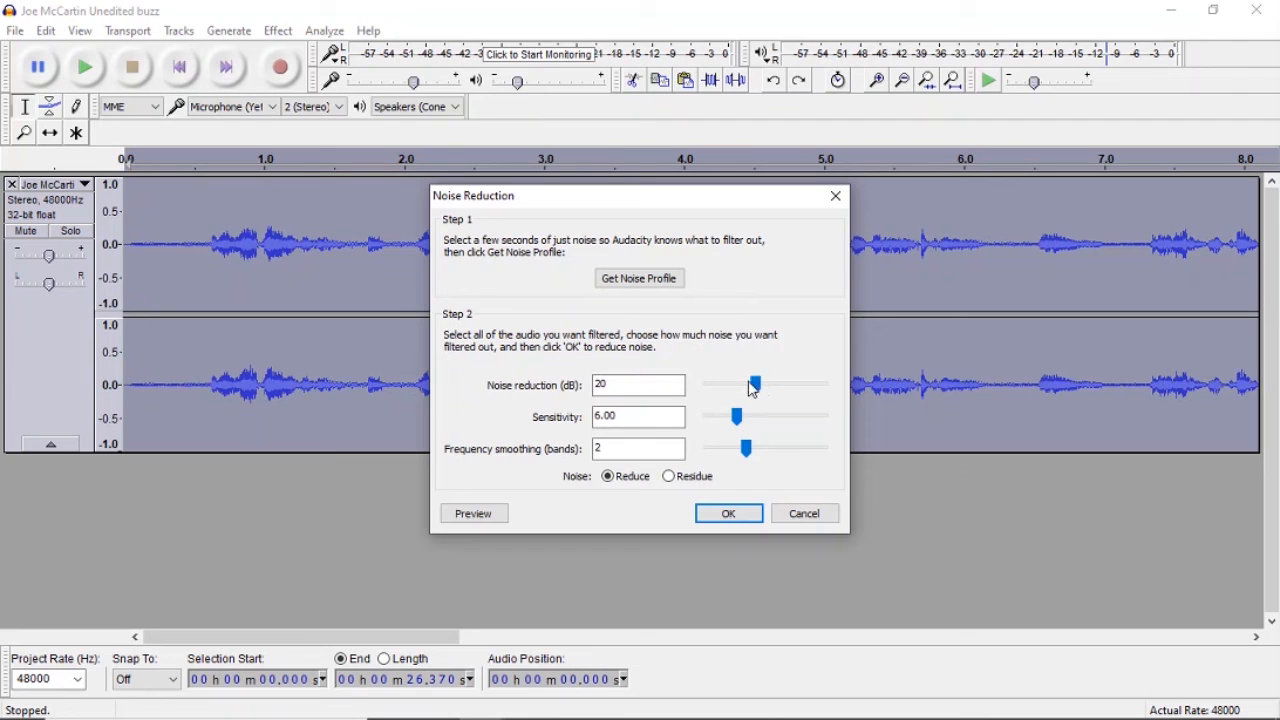
click(729, 514)
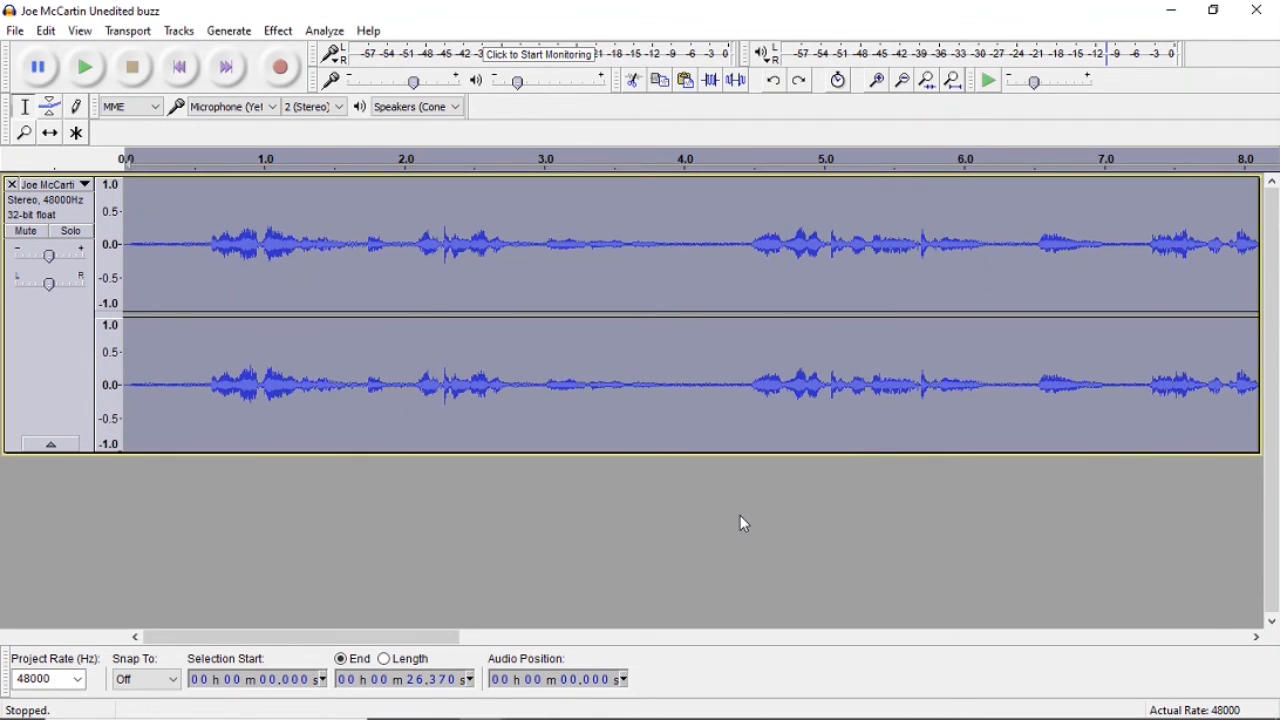
click(130, 157)
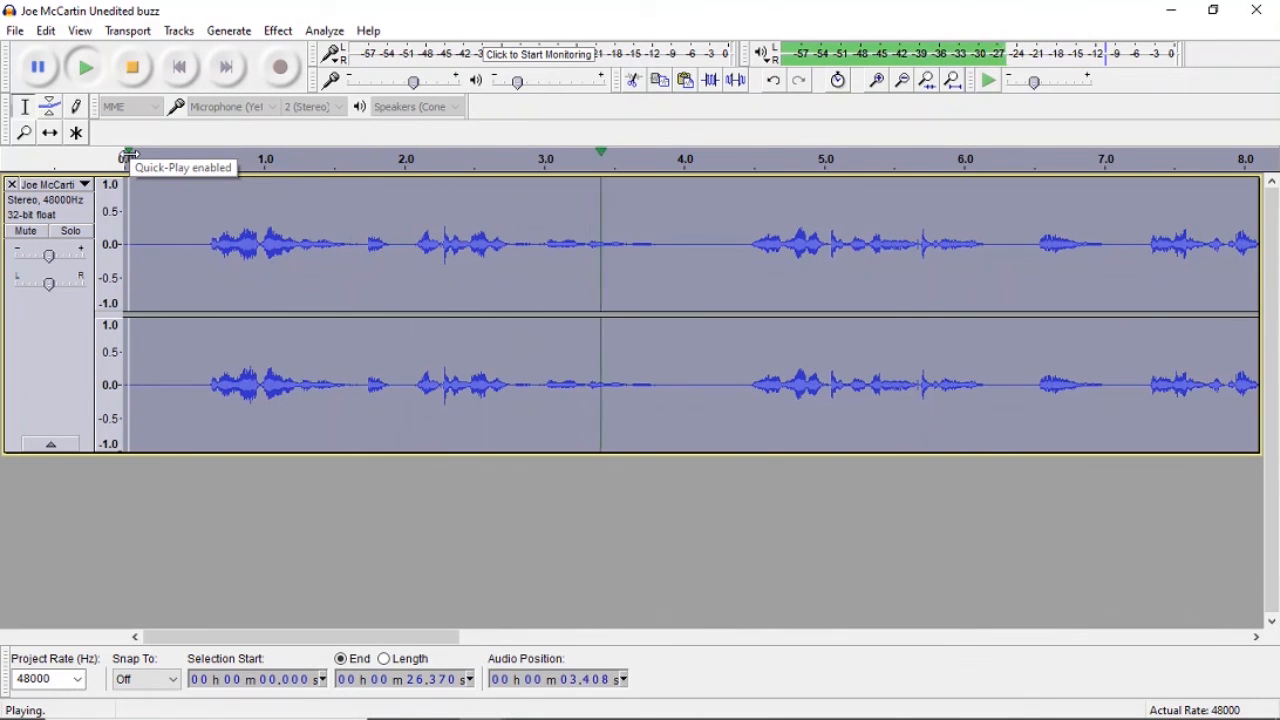
click(134, 78)
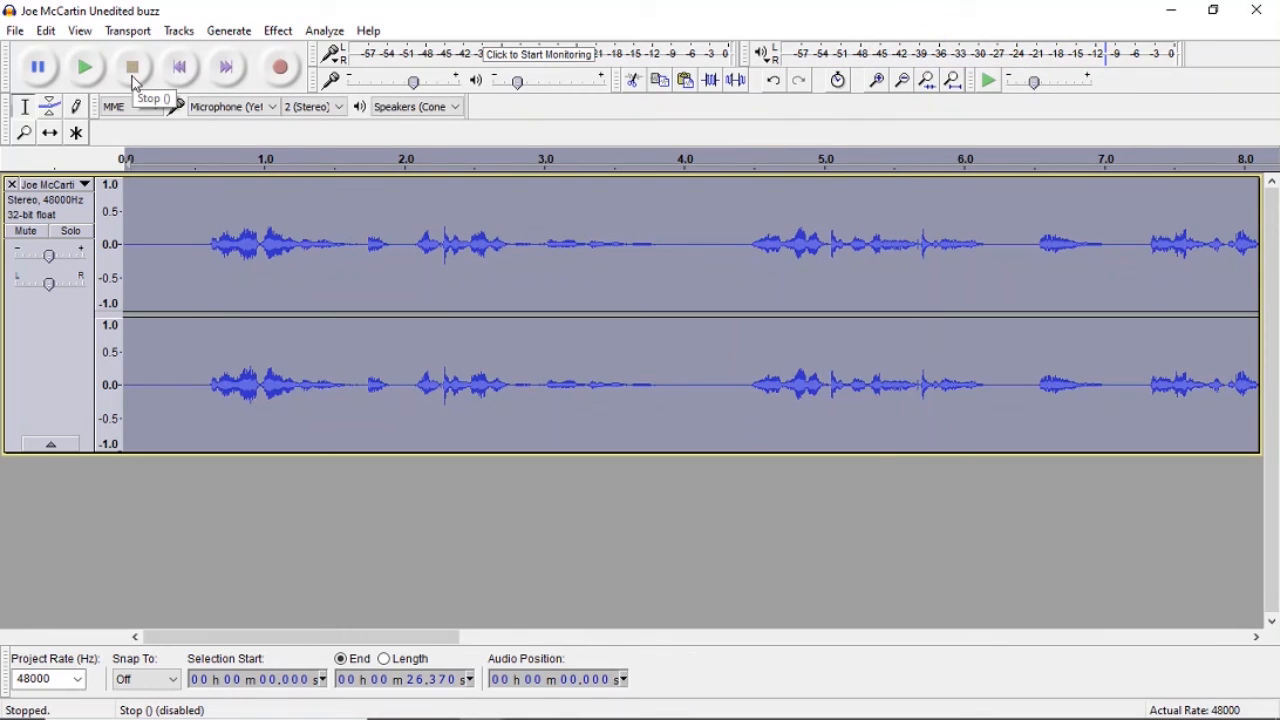